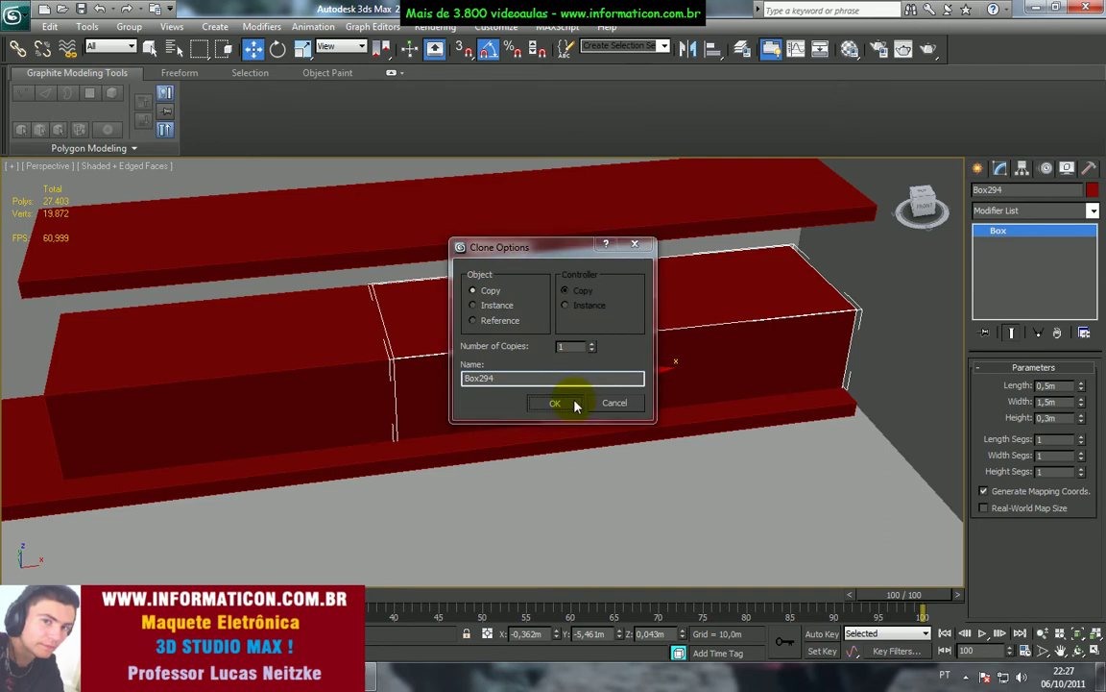
- Reduce the copied box's width to 0.975 m and move it along X to about -0.101 m, near the base's end
middle_drag(679, 389, 562, 345)
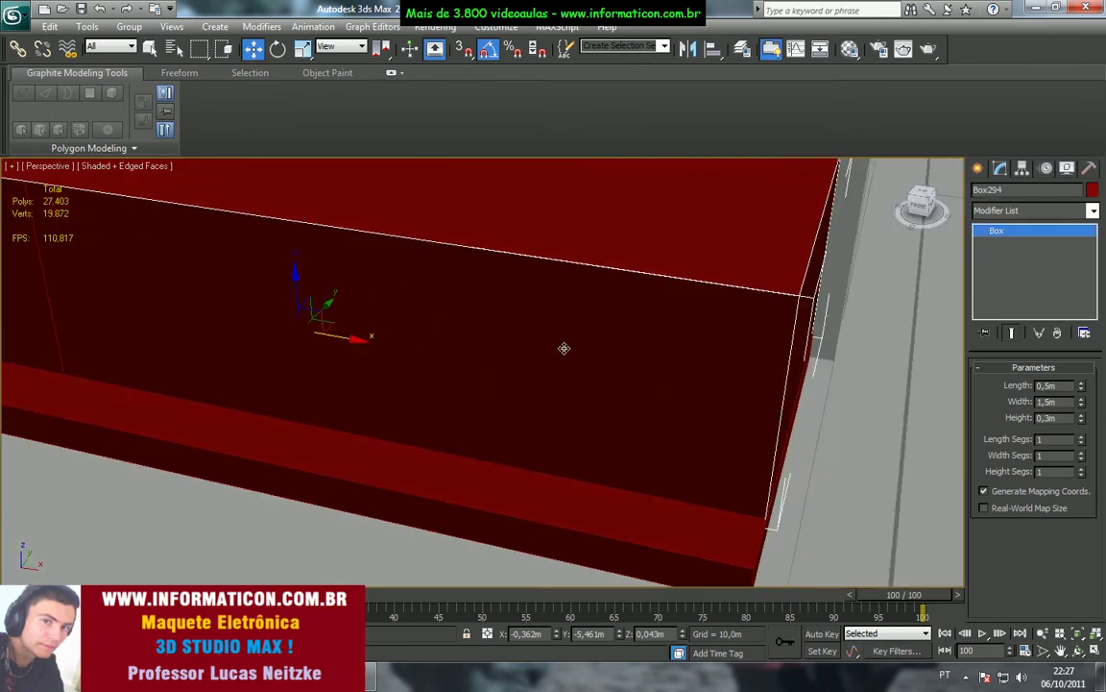
drag(361, 339, 371, 341)
scroll(370, 341, down, 4)
alt+middle_drag(371, 340, 446, 350)
key(alt+Tab)
key(alt+Tab)
drag(1080, 386, 1080, 432)
key(ctrl+z)
key(ctrl+z)
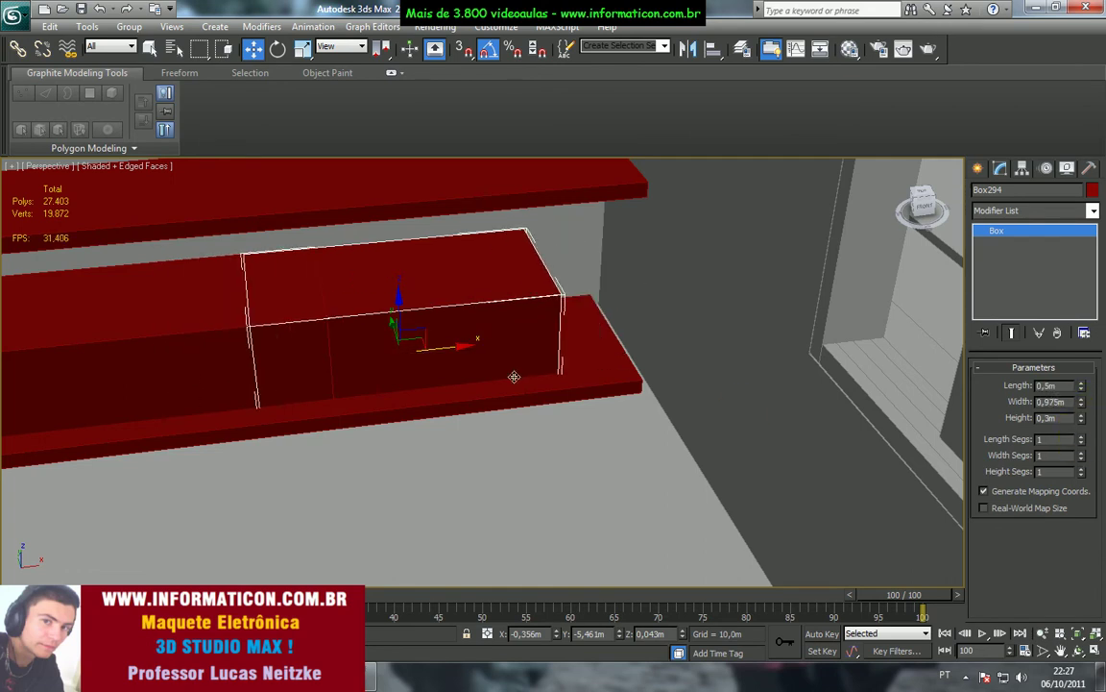
drag(444, 343, 519, 338)
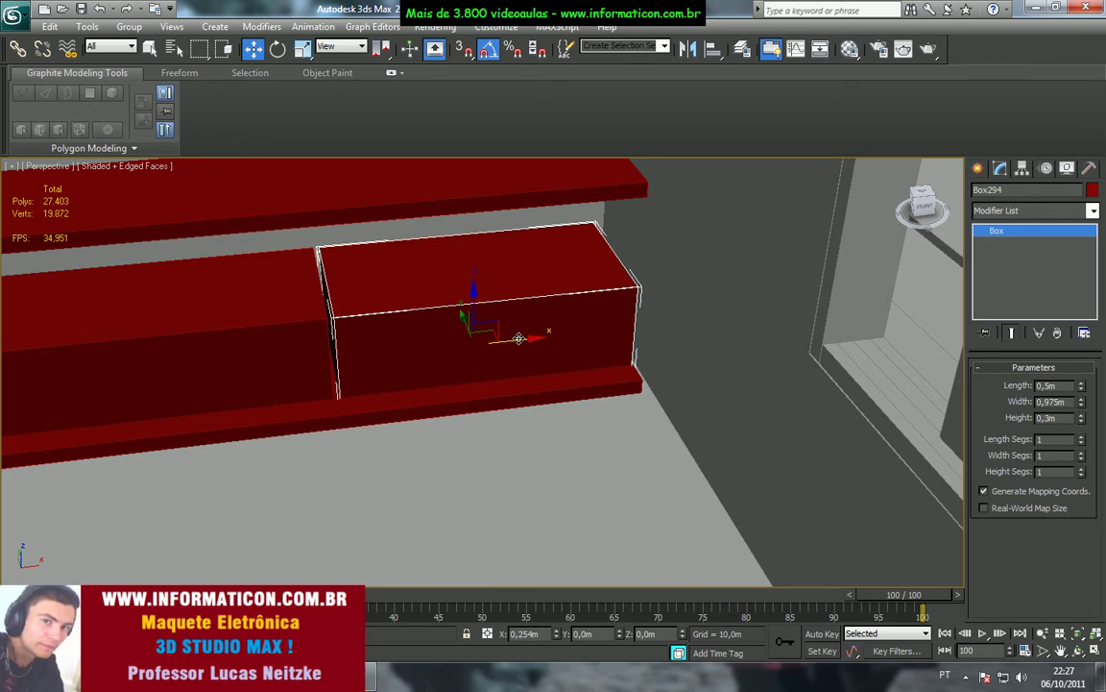
- In the top wireframe view, widen the box to 1.005 m and move it along X to about -0.108 m
scroll(518, 338, up, 4)
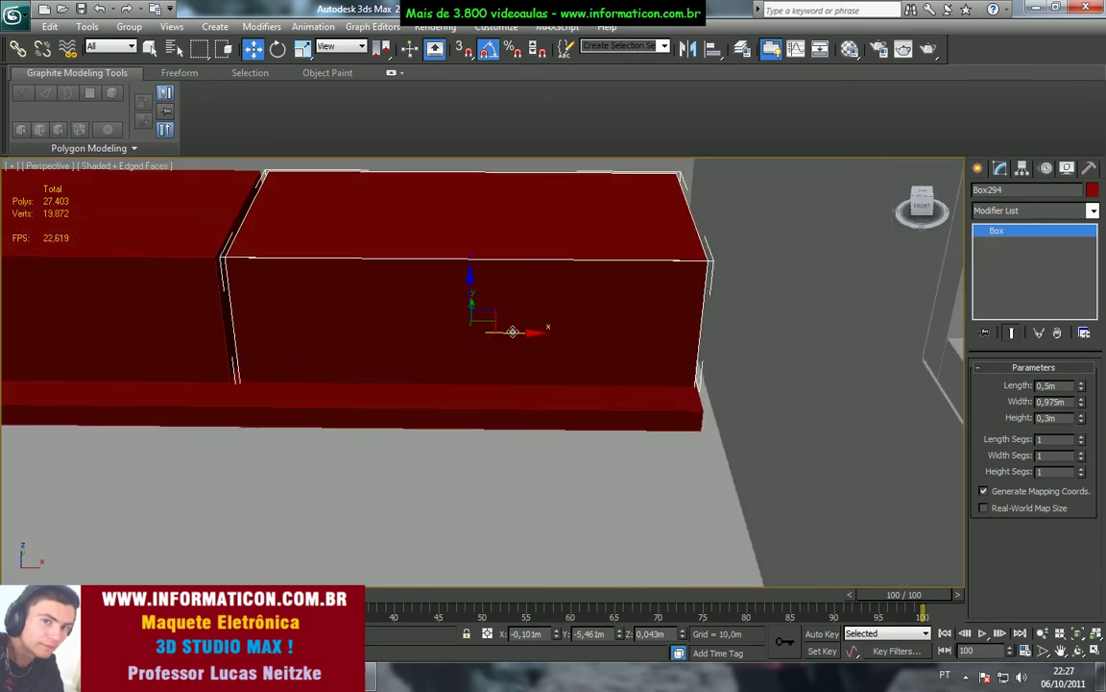
key(t)
scroll(519, 341, up, 6)
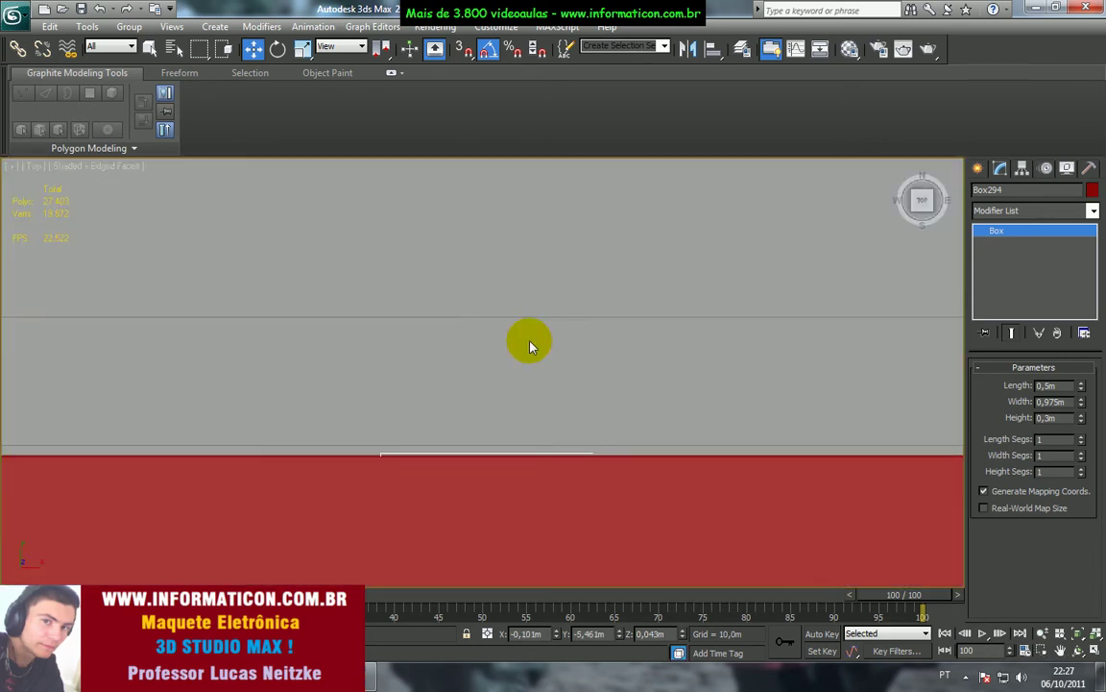
scroll(562, 365, down, 4)
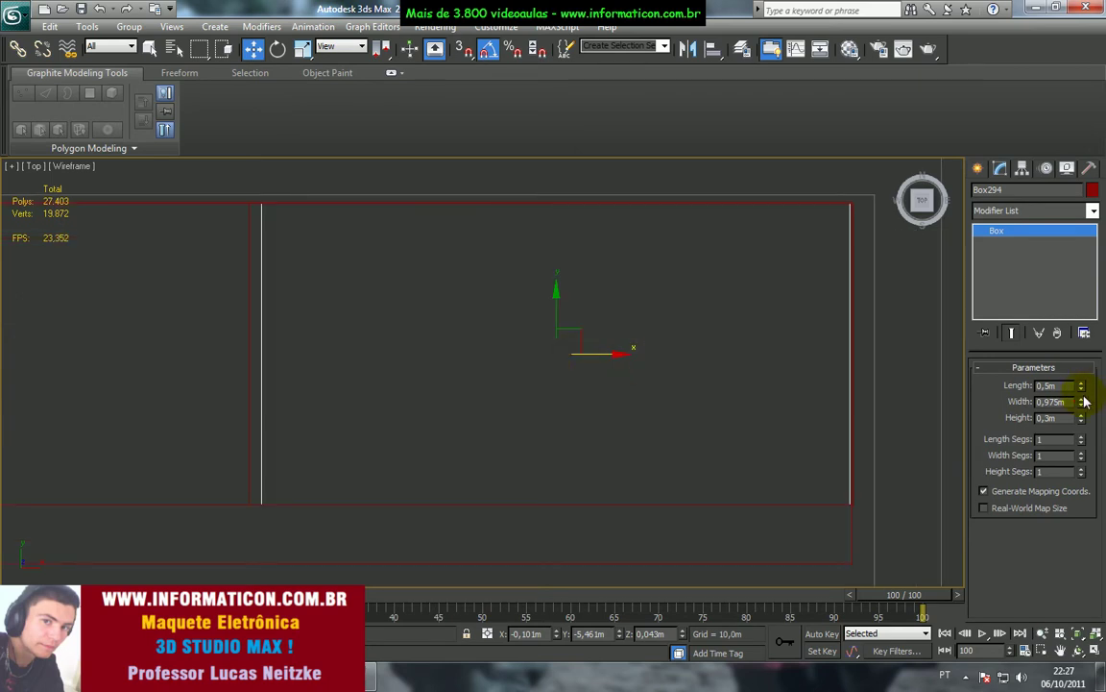
drag(1084, 404, 1083, 394)
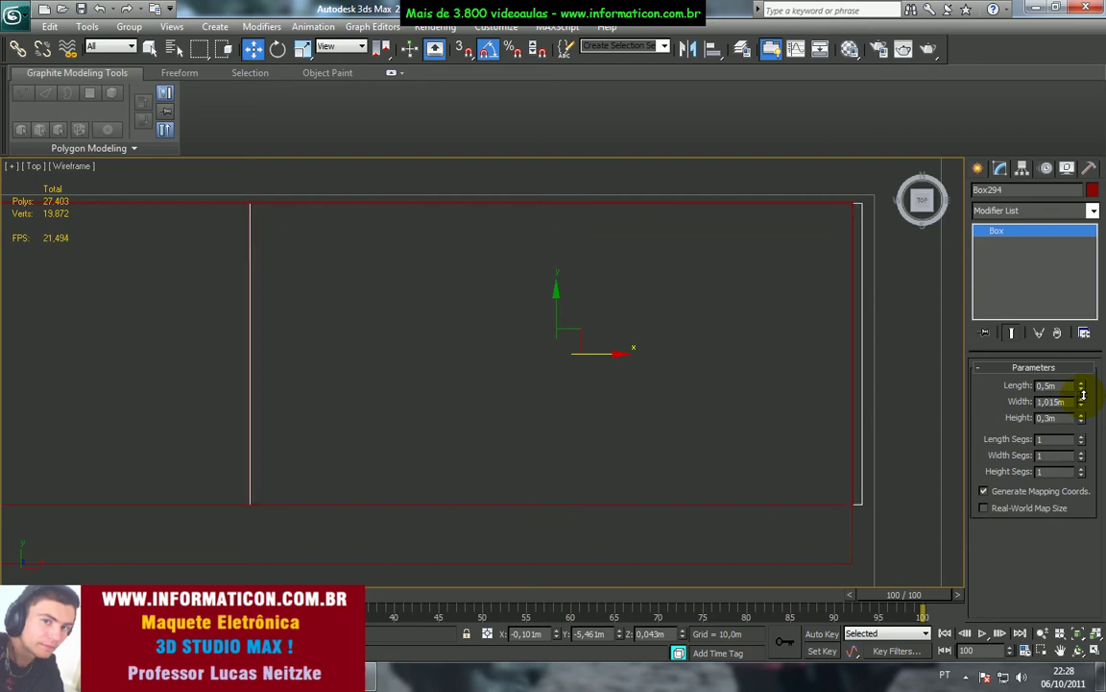
drag(1083, 394, 1085, 403)
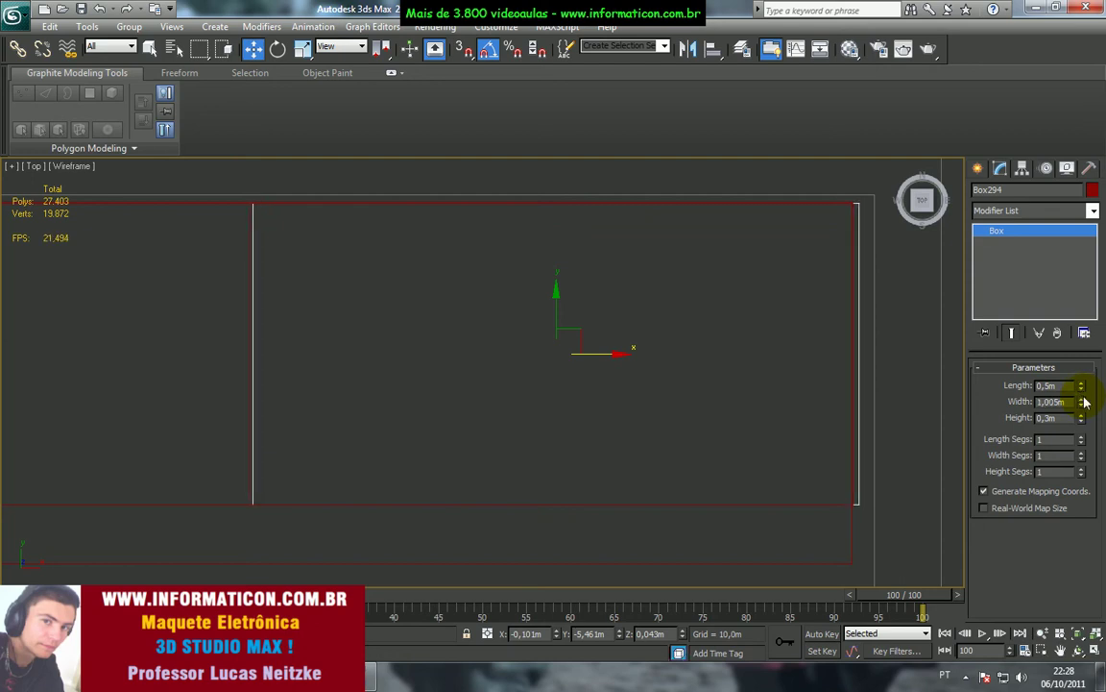
drag(607, 354, 604, 353)
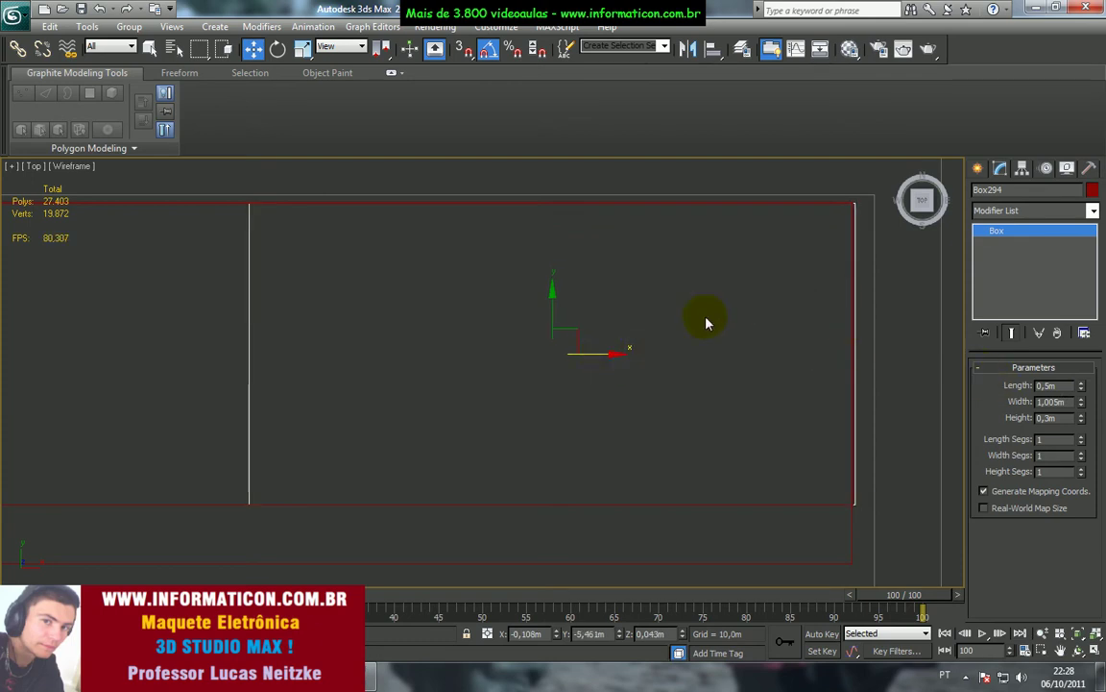
- Return to the shaded perspective view and set the end box's width to 1 m
key(p)
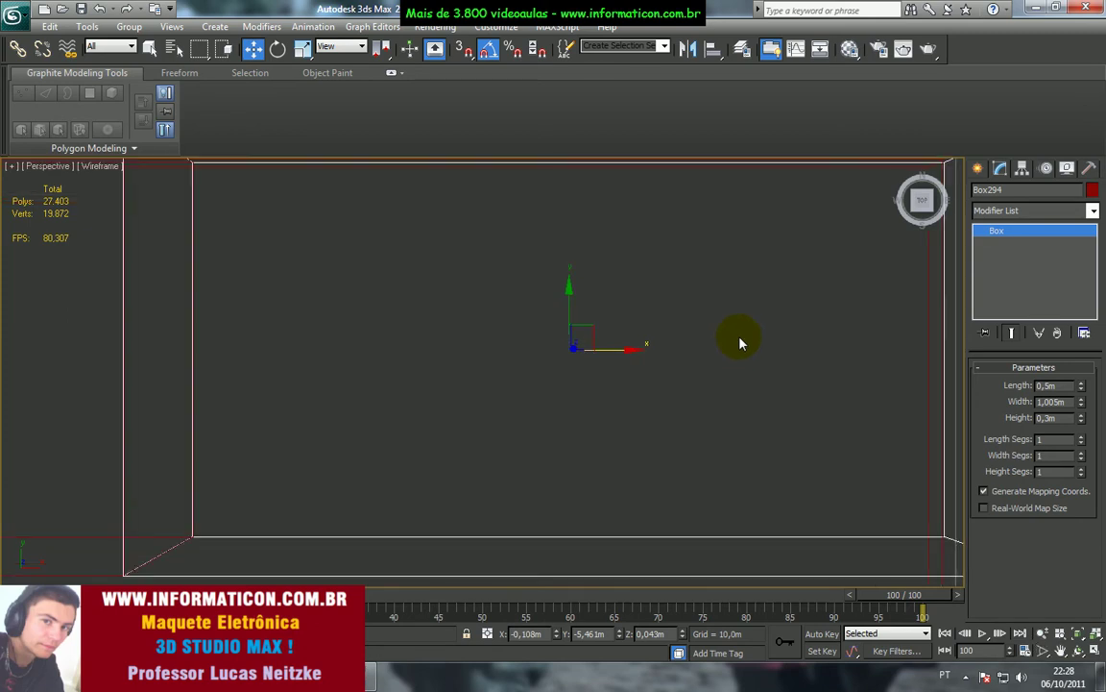
key(F3)
mouse_move(736, 336)
alt+middle_down()
mouse_move(717, 327)
mouse_move(704, 235)
alt+middle_up()
scroll(712, 278, up, 2)
middle_drag(711, 315, 665, 252)
mouse_move(608, 328)
alt+middle_down()
mouse_move(580, 319)
mouse_move(589, 317)
alt+middle_up()
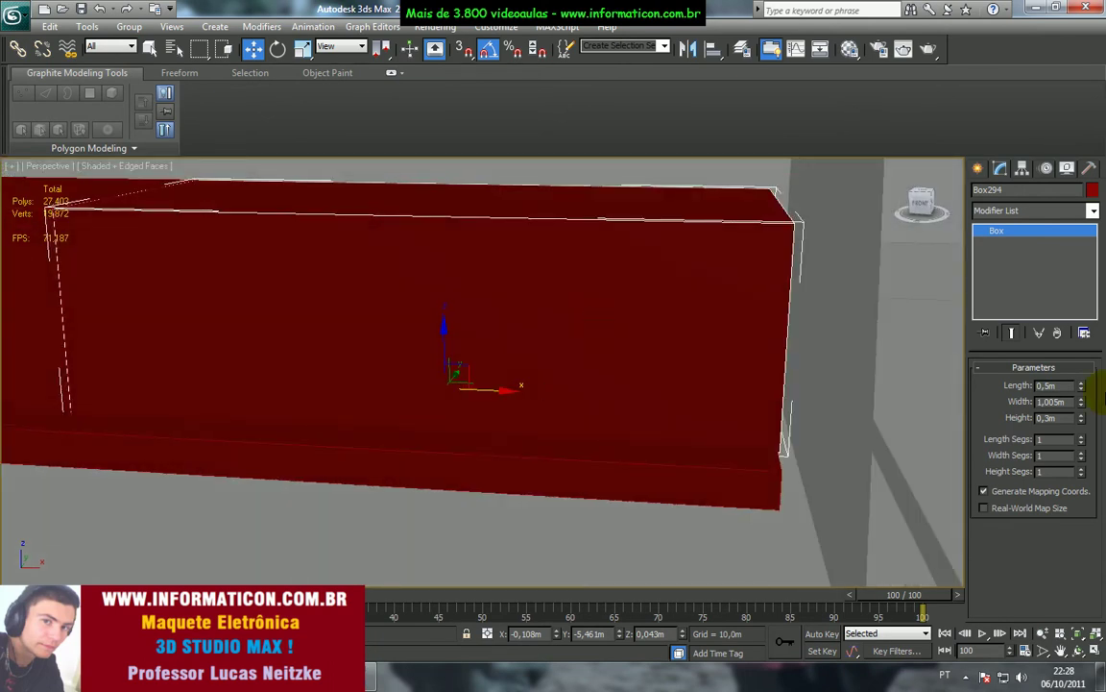
click(1081, 405)
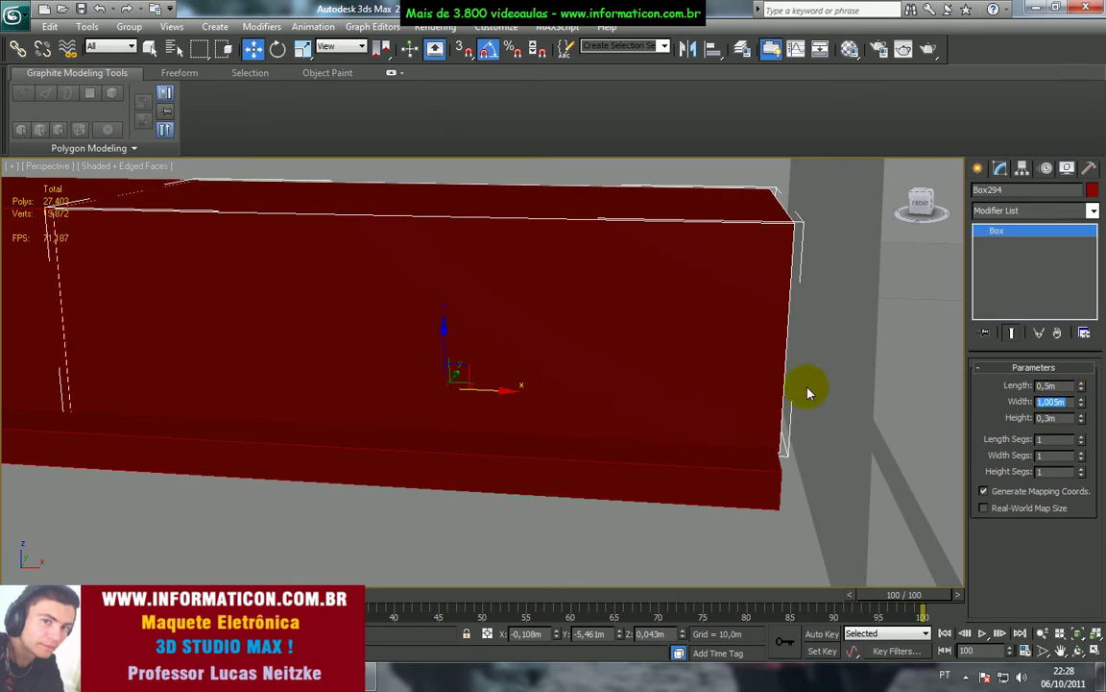
text(1)
key(Return)
middle_drag(610, 424, 678, 398)
alt+middle_drag(610, 394, 639, 413)
scroll(721, 358, down, 3)
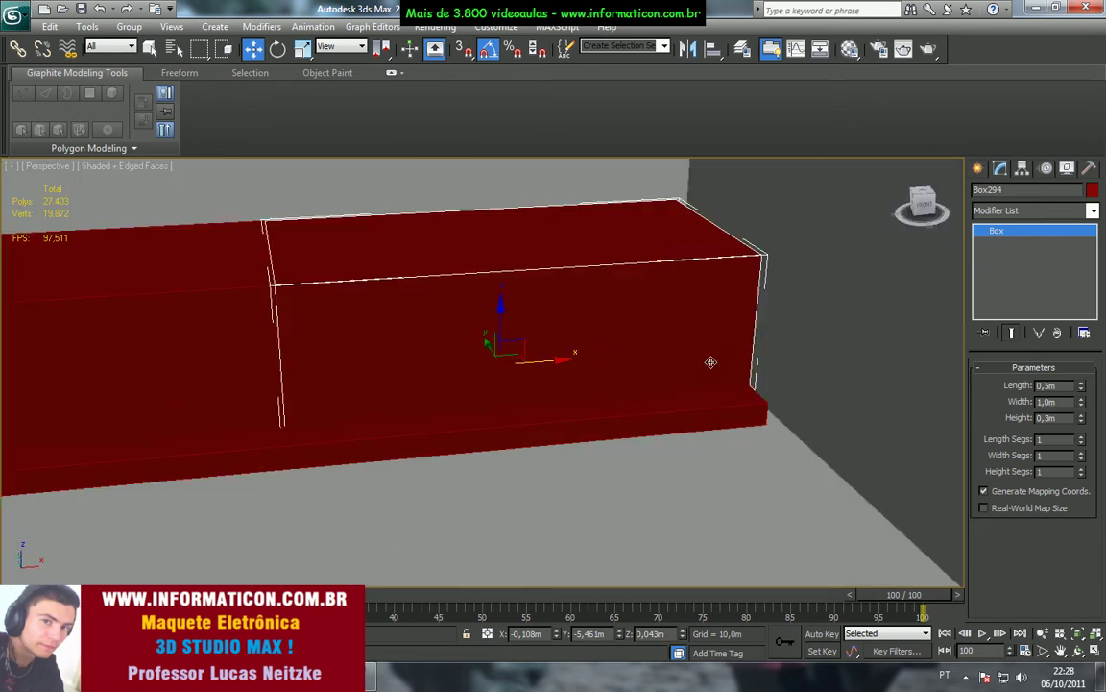
- Check the end box's alignment with its neighbour and the base in top wireframe view, then against the reference photo
key(F3)
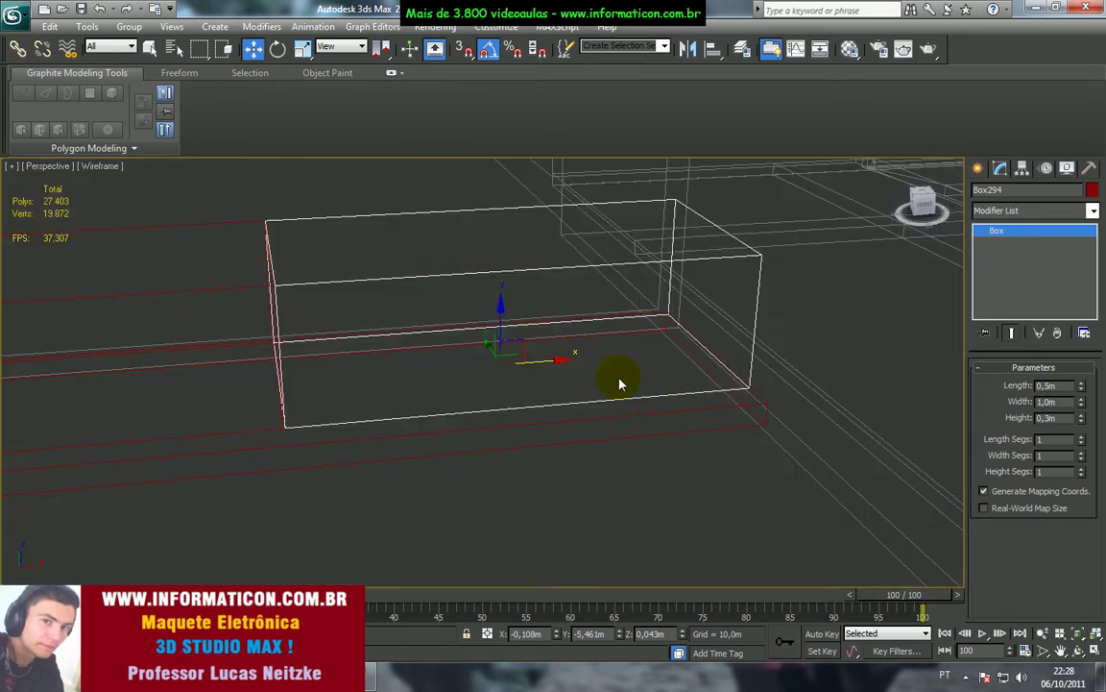
key(t)
scroll(573, 388, up, 5)
scroll(570, 391, down, 5)
scroll(485, 348, up, 2)
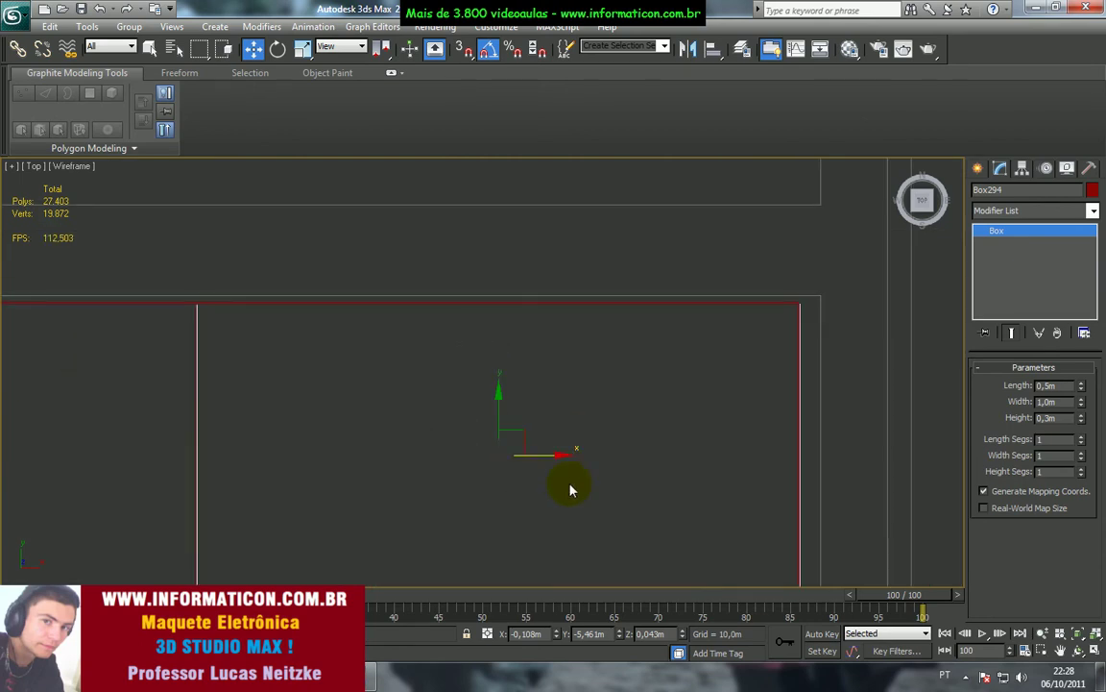
key(p)
key(F3)
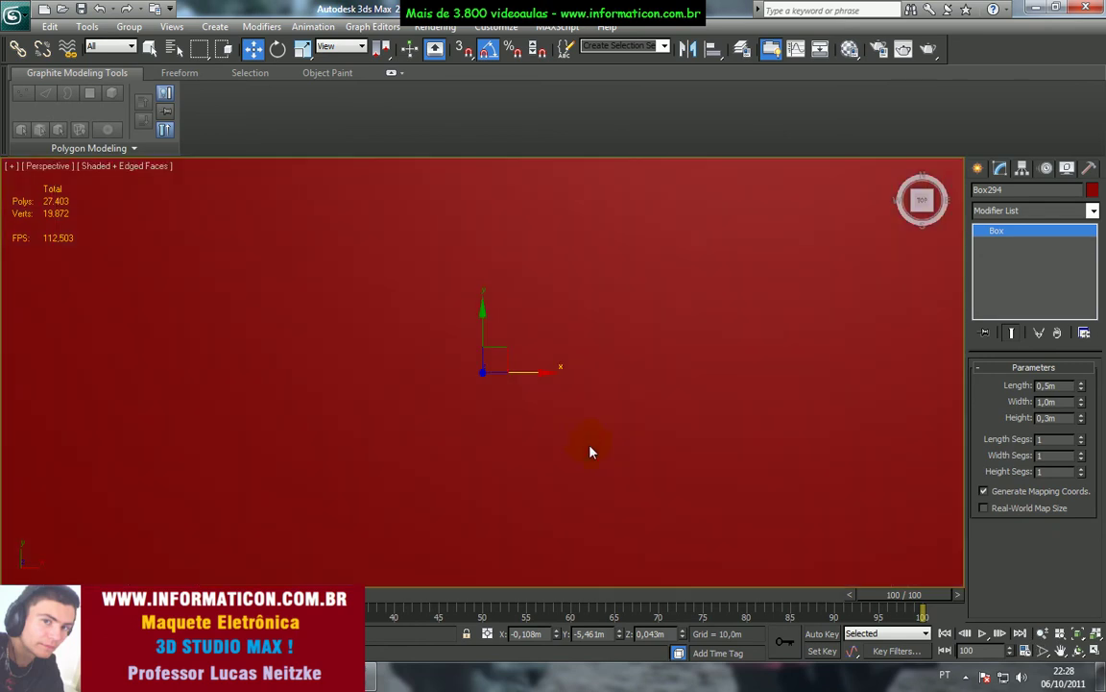
scroll(585, 439, down, 3)
click(666, 381)
alt+middle_drag(593, 403, 601, 294)
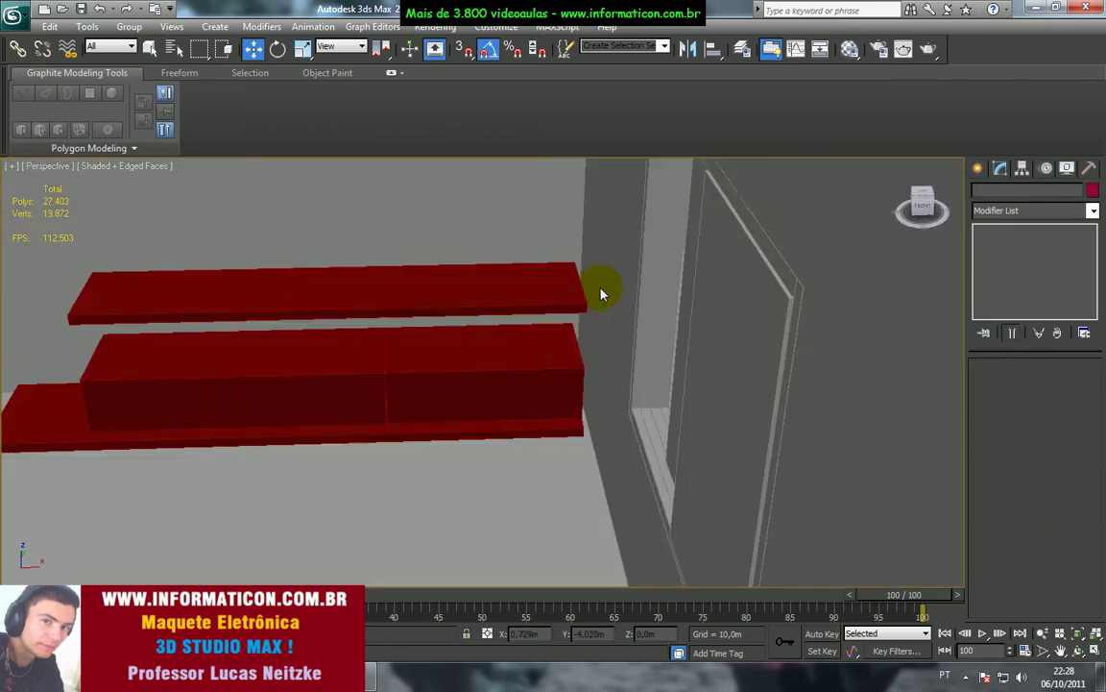
scroll(583, 310, up, 3)
alt+middle_drag(509, 355, 490, 329)
key(alt+Tab)
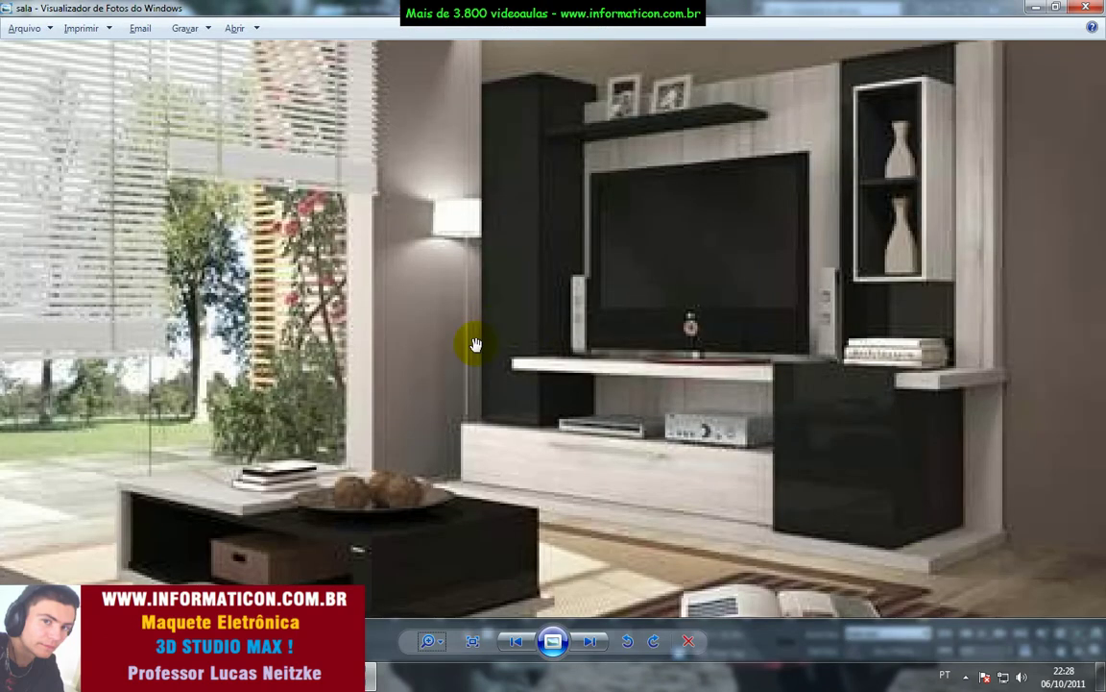
key(alt+Tab)
- Raise the end box's height to 0.61 m so that it reaches the upper shelf board
middle_drag(472, 373, 541, 380)
click(555, 340)
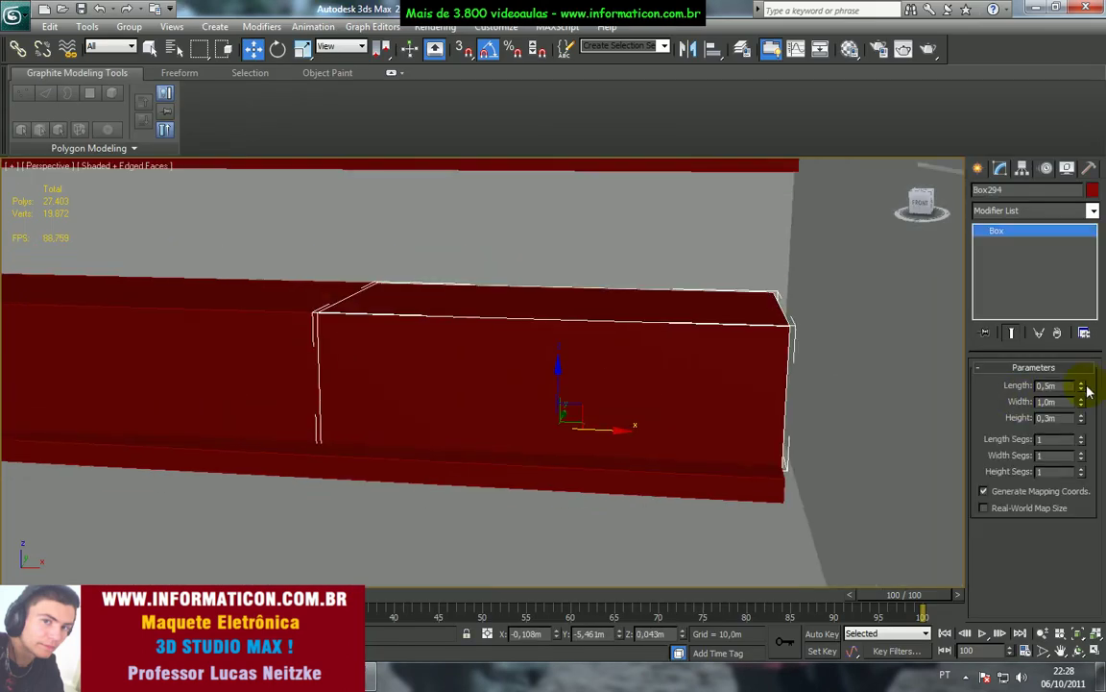
mouse_move(1082, 386)
mouse_down()
mouse_move(1080, 363)
mouse_move(1086, 413)
mouse_move(1080, 377)
mouse_up()
middle_drag(795, 387, 783, 410)
middle_drag(818, 372, 807, 409)
drag(1086, 425, 1087, 426)
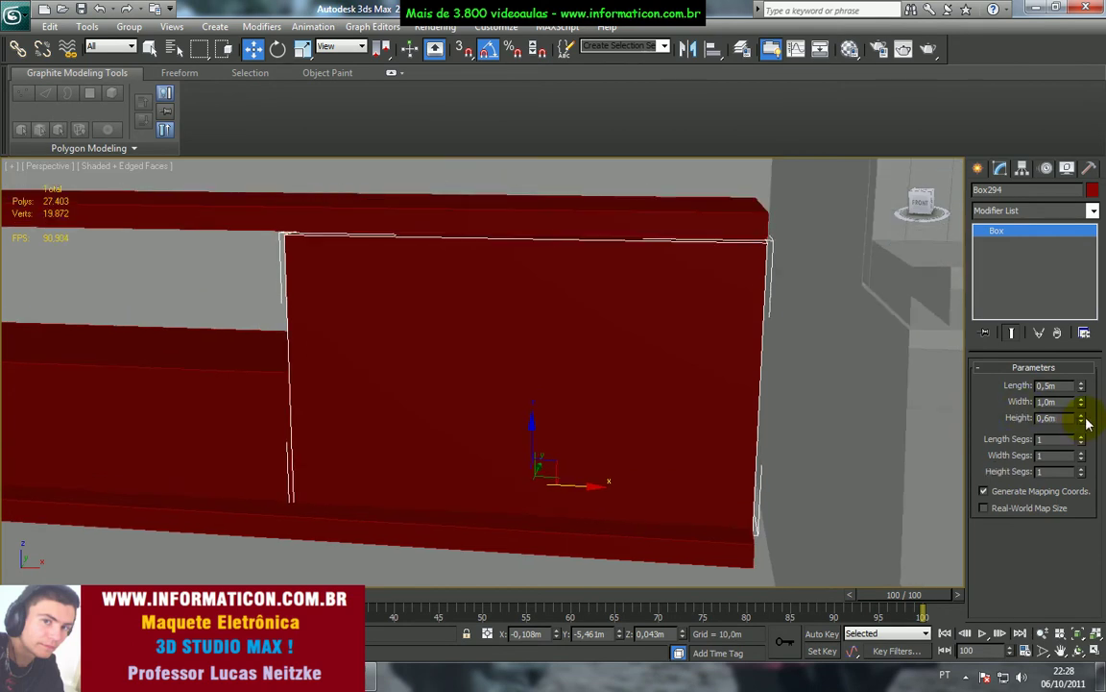
click(1082, 416)
click(842, 382)
- Using the reference photo, set the end box's length to 0.56 m and move it along Y to about -5.487 m
alt+middle_drag(606, 375, 701, 384)
key(alt+Tab)
key(alt+Tab)
key(alt+Tab)
key(alt+Tab)
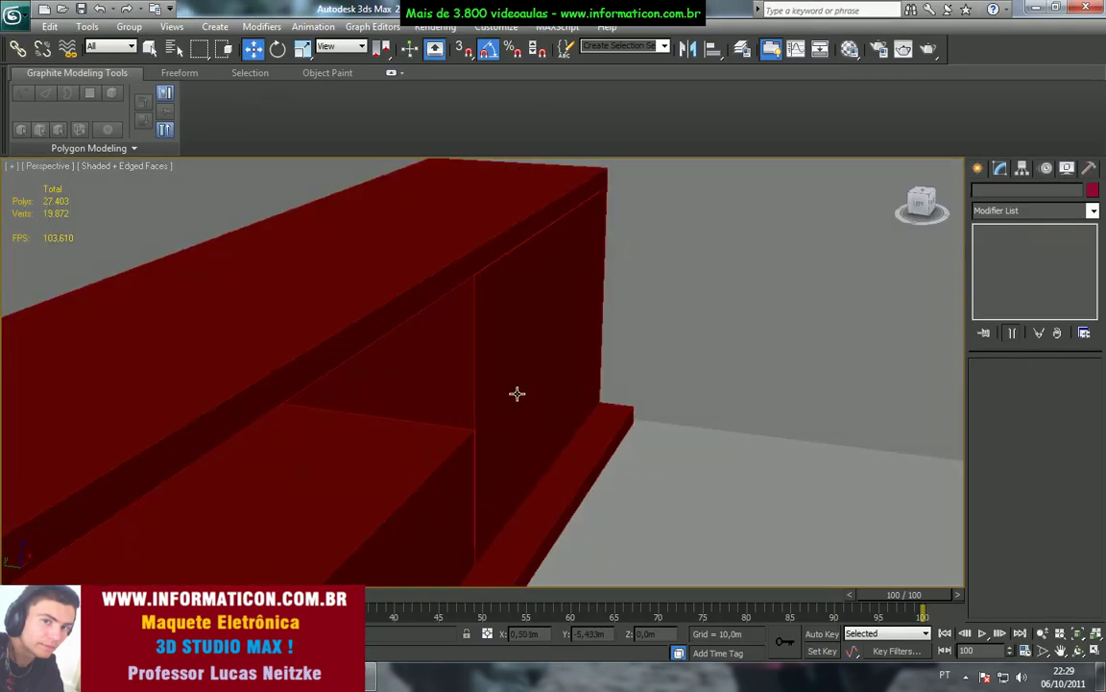
middle_drag(552, 406, 553, 380)
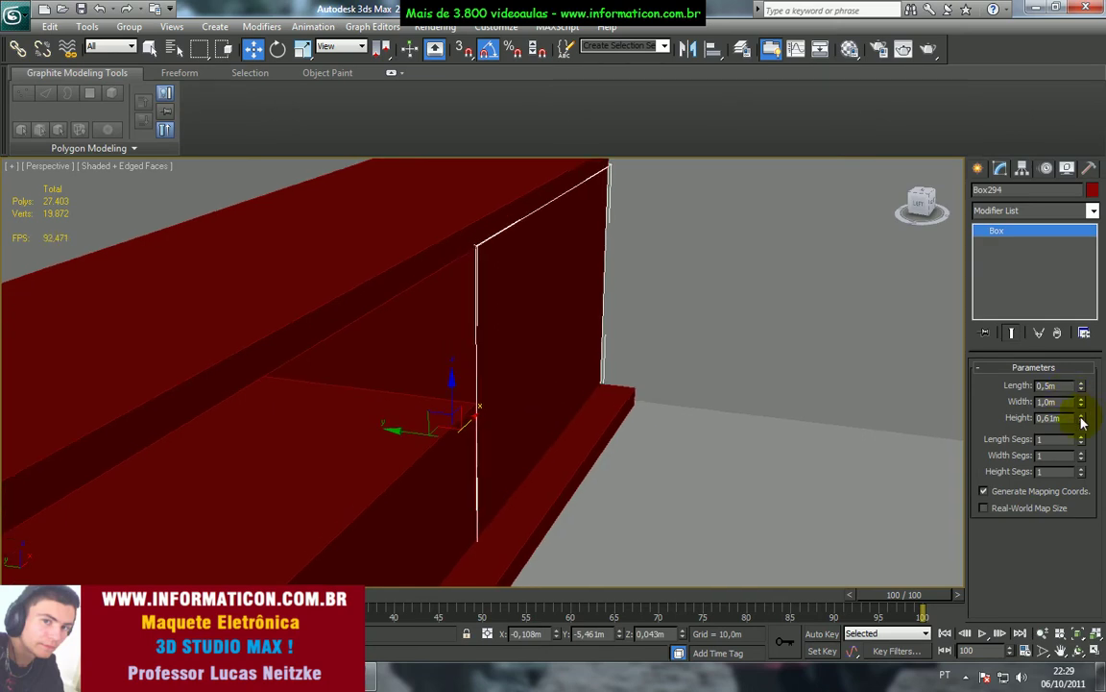
drag(1081, 388, 1082, 388)
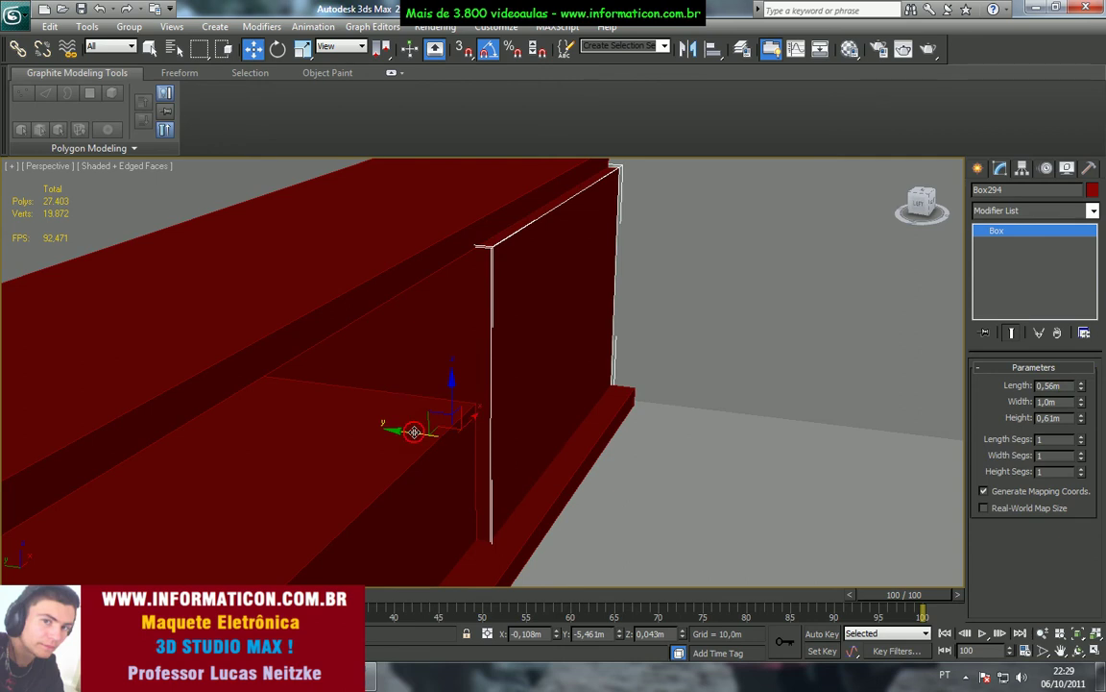
key(alt+Tab)
key(alt+Tab)
key(alt+Tab)
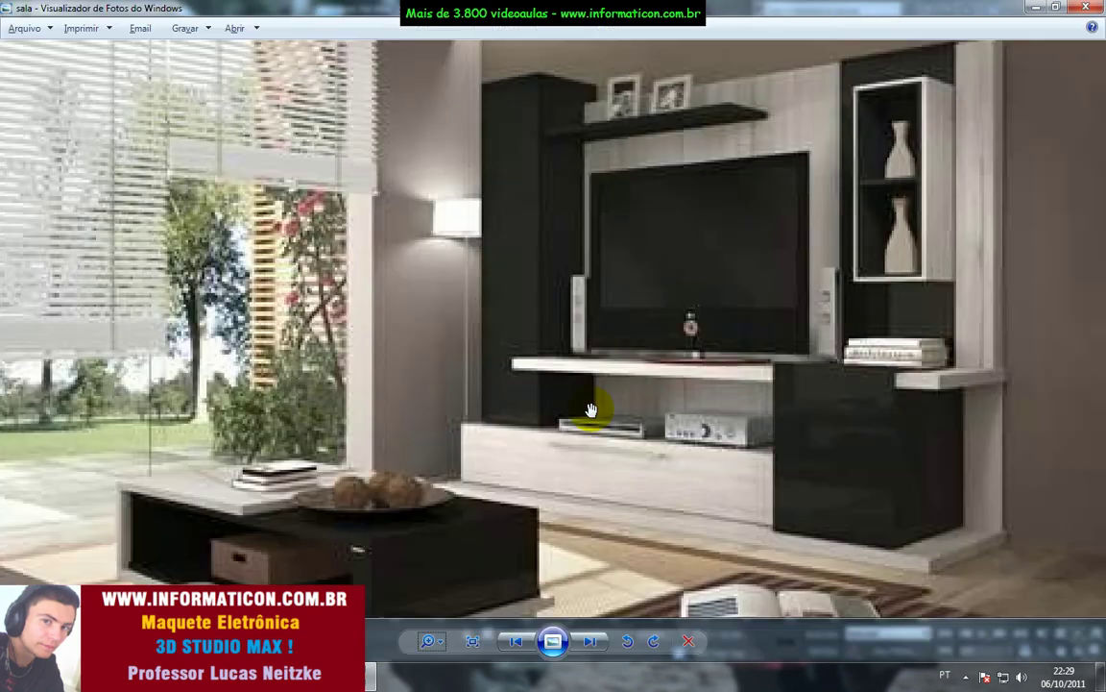
key(alt+Tab)
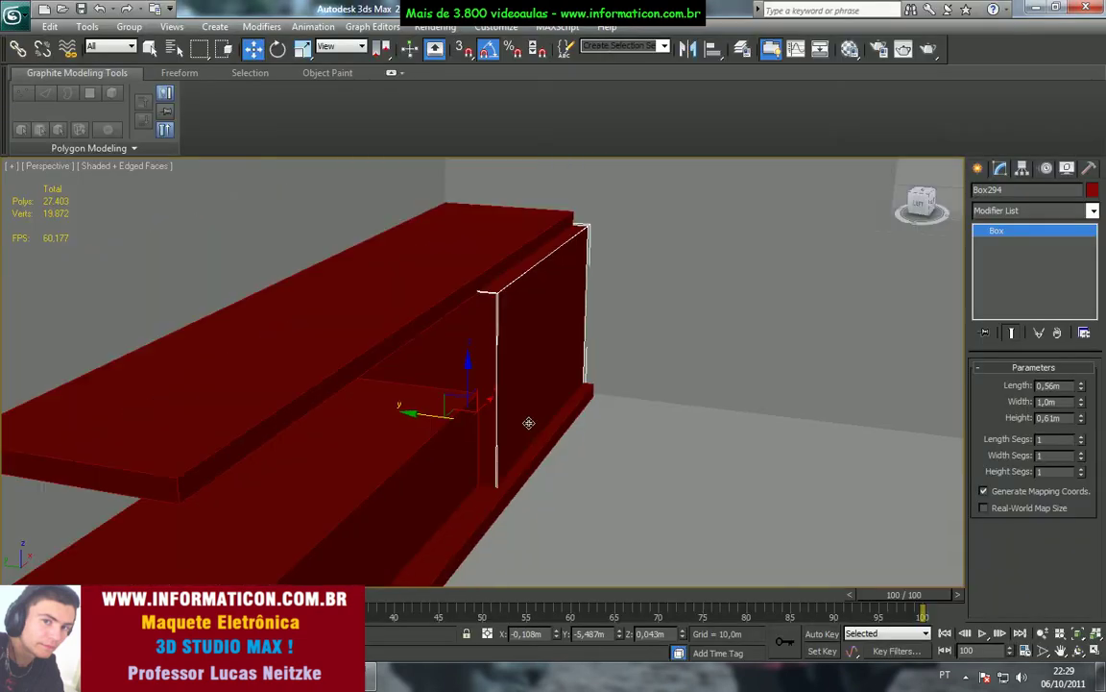
key(alt+Tab)
key(alt+Tab)
alt+middle_drag(511, 416, 494, 394)
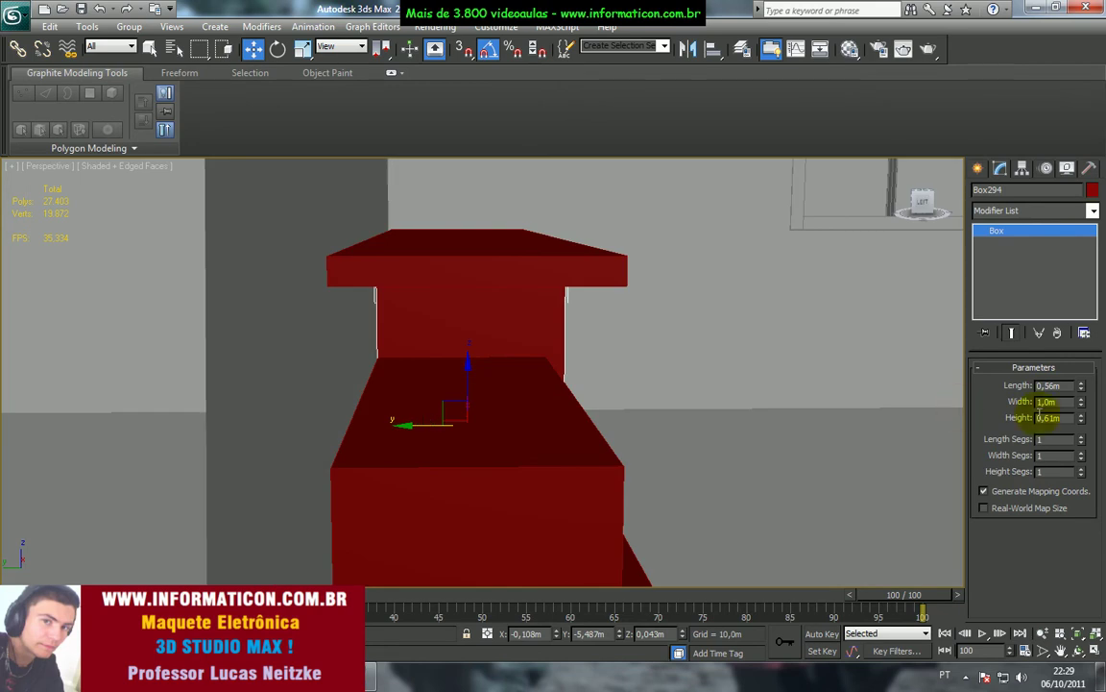
drag(1083, 423, 1084, 386)
key(ctrl+z)
- Examine the whole TV unit model and compare it with the reference photo
alt+middle_drag(766, 395, 669, 450)
scroll(619, 462, down, 10)
key(z)
alt+middle_drag(563, 428, 469, 273)
key(alt+Tab)
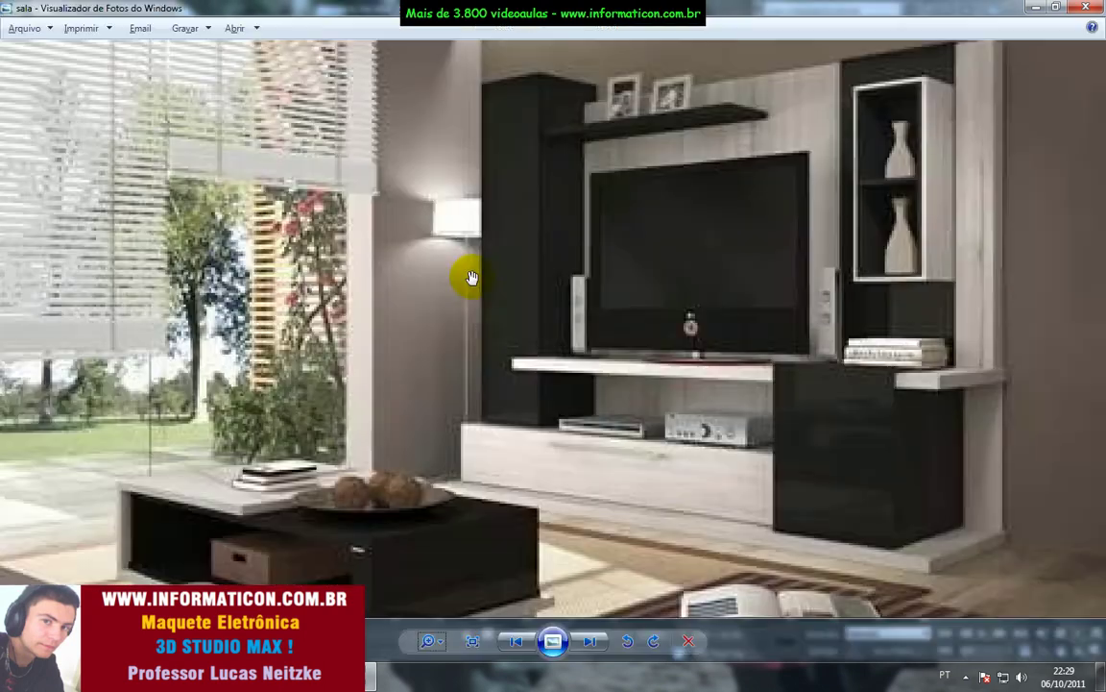
key(alt+Tab)
- Set the base board's length to 0.8 m and move it along Y to about -5.614 m
middle_drag(446, 411, 531, 339)
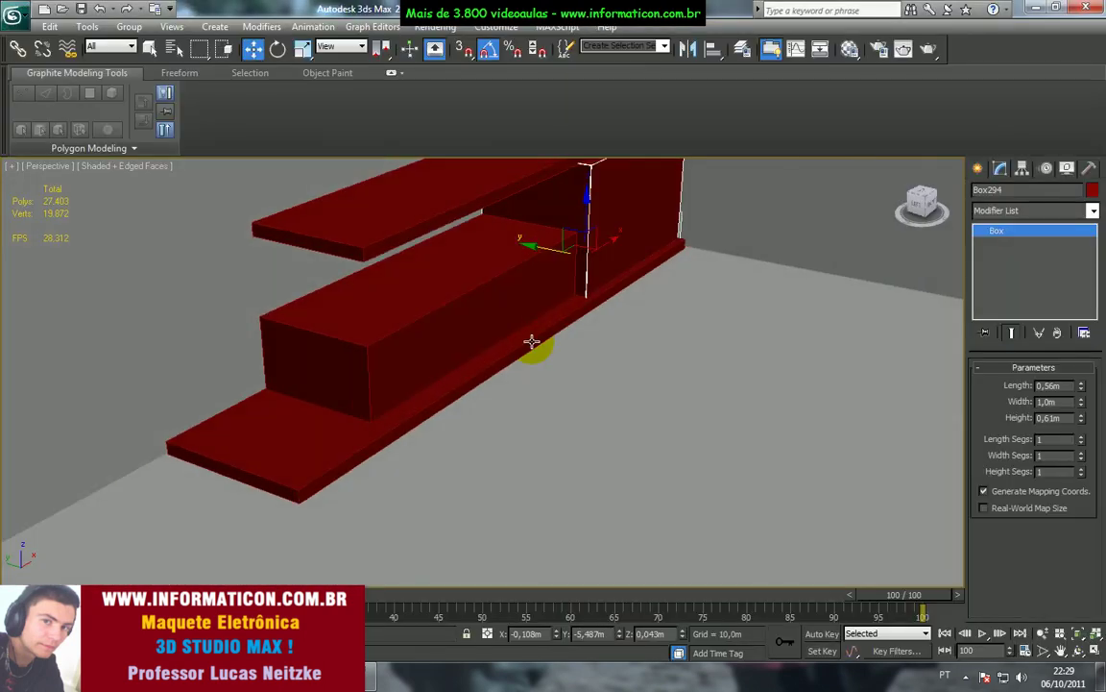
click(531, 334)
key(alt+Tab)
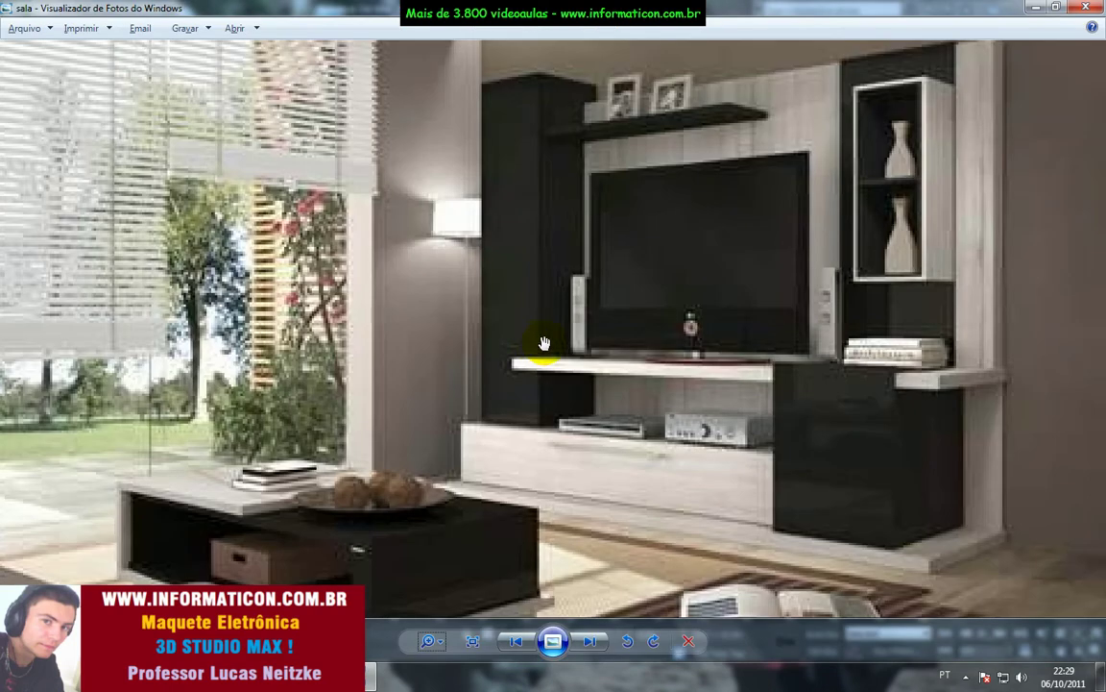
key(alt+Tab)
click(1082, 388)
drag(1082, 387, 1080, 375)
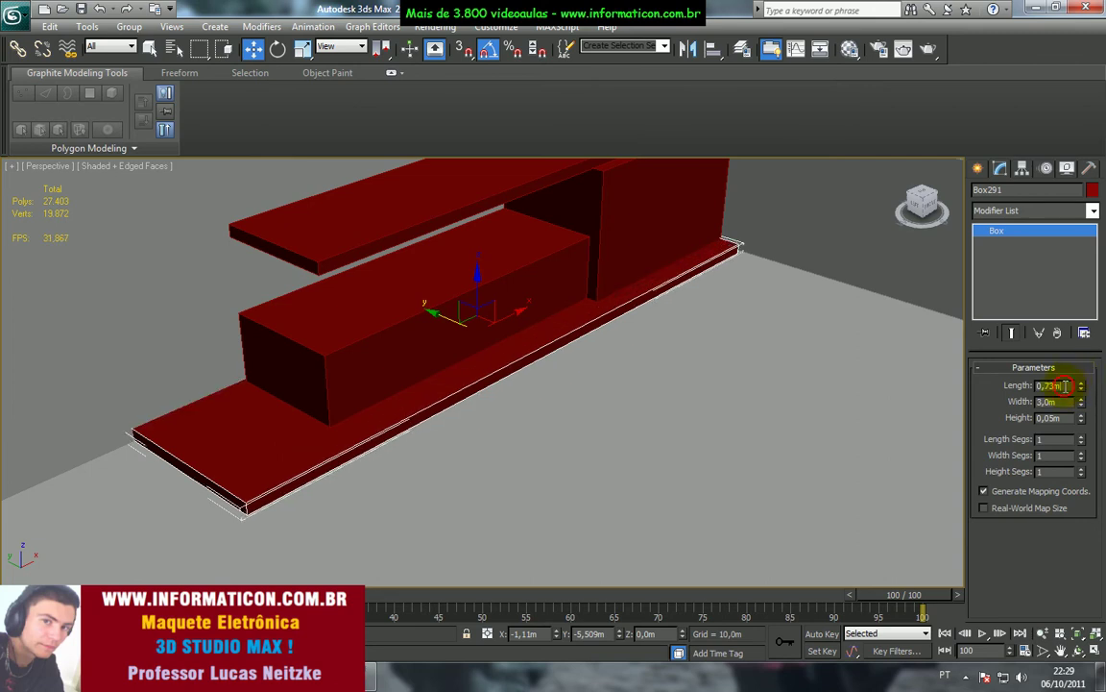
text(0,)
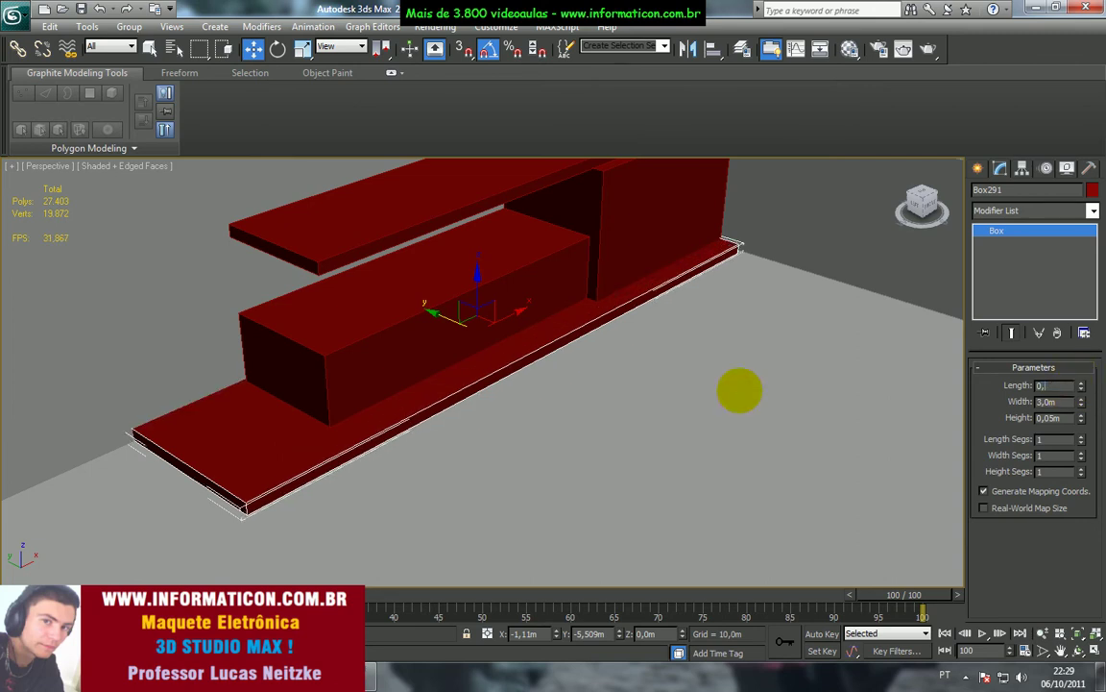
text(8)
key(Return)
middle_drag(425, 382, 449, 333)
drag(444, 319, 465, 323)
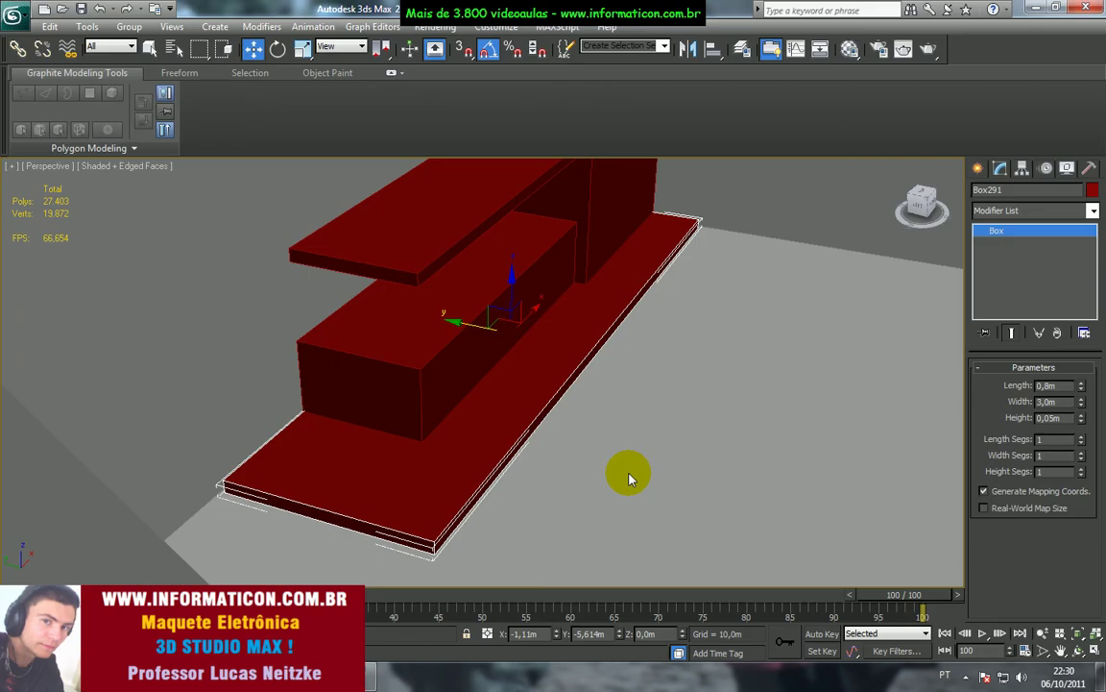
- Set the base board's width to 2.5 m
scroll(632, 472, up, 5)
scroll(605, 472, down, 5)
alt+middle_drag(453, 511, 546, 492)
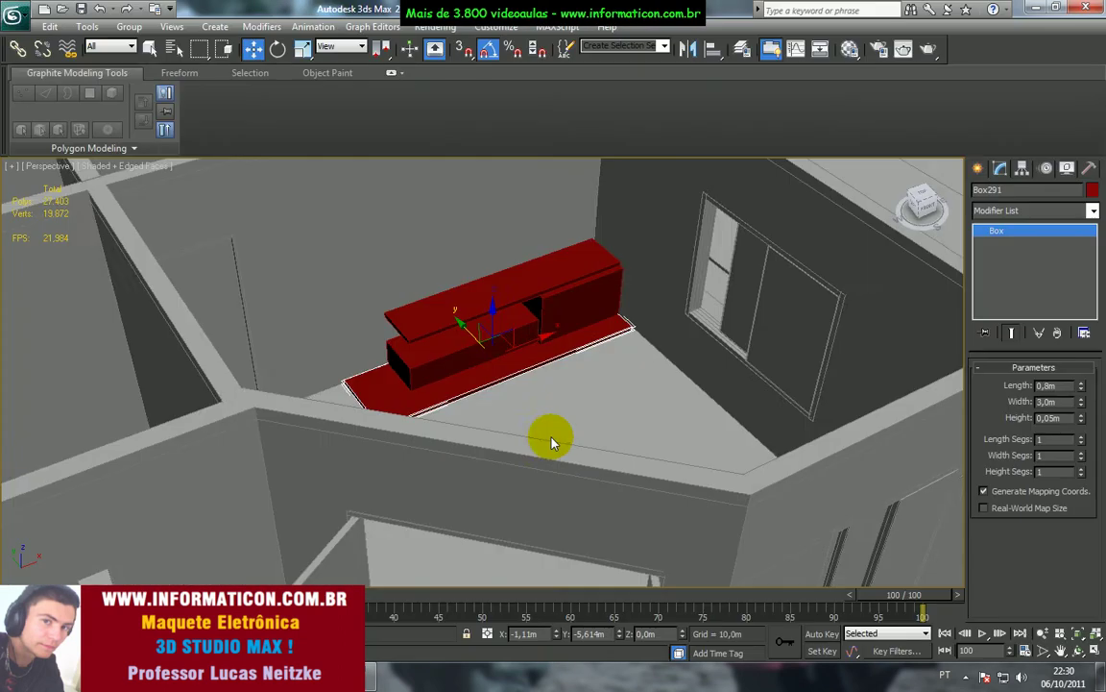
scroll(673, 446, up, 5)
drag(1083, 410, 1088, 417)
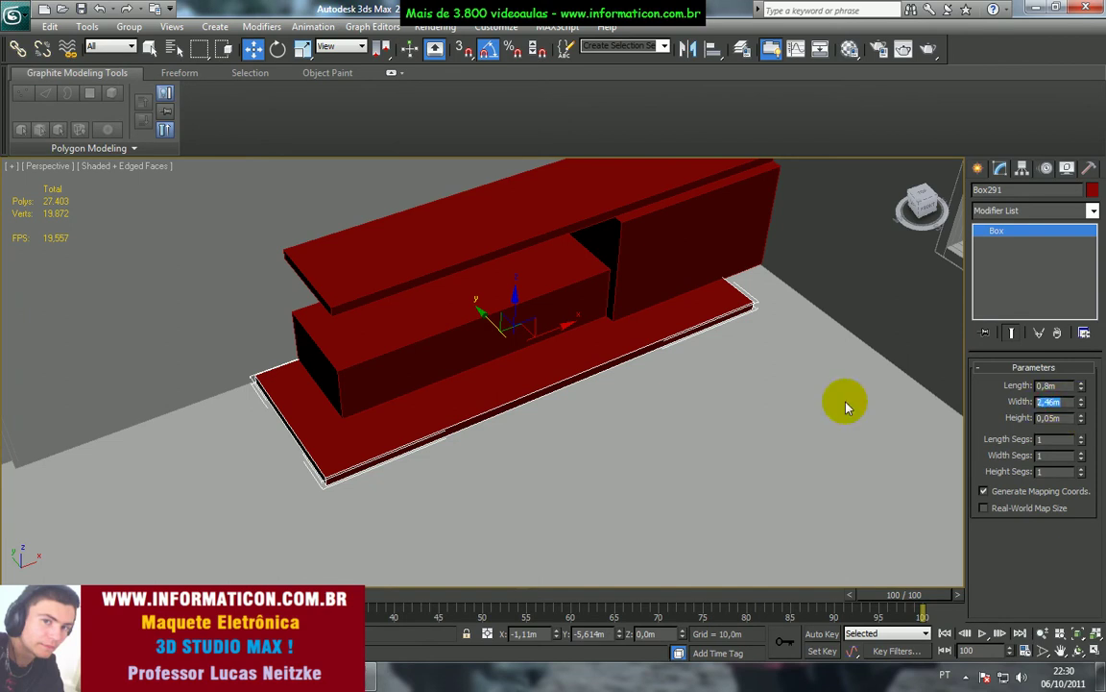
text(2)
key(Return)
text(2,)
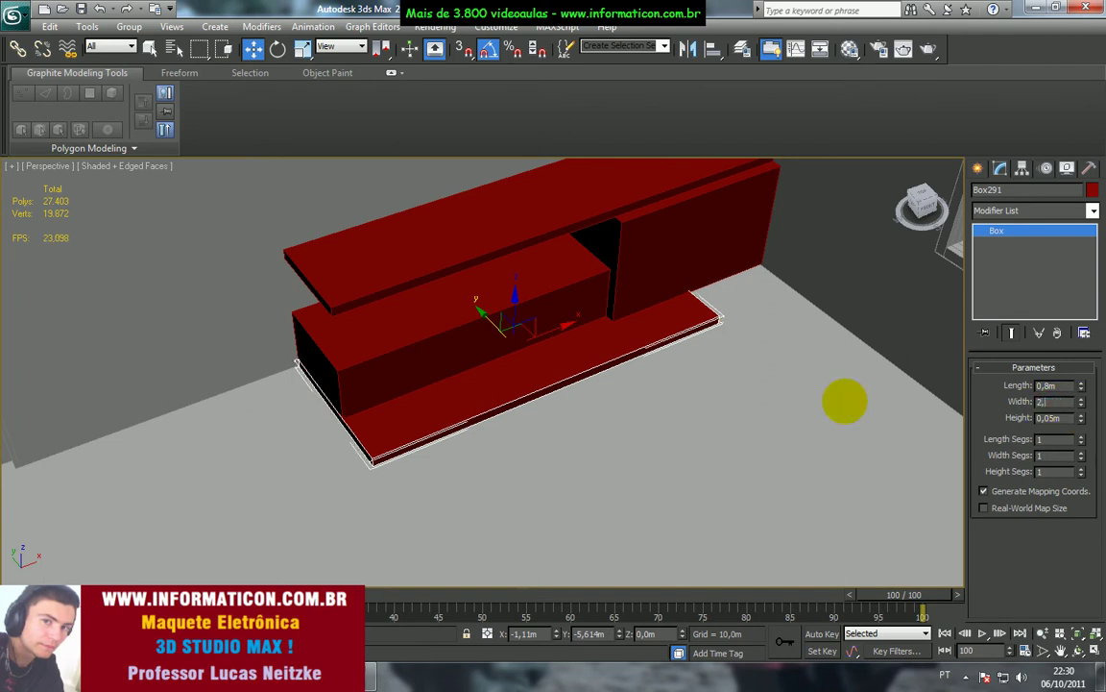
text(5)
key(Return)
- In the top view, move the base board 0.25 m along X so its ends line up with the boxes above
alt+middle_drag(459, 448, 464, 372)
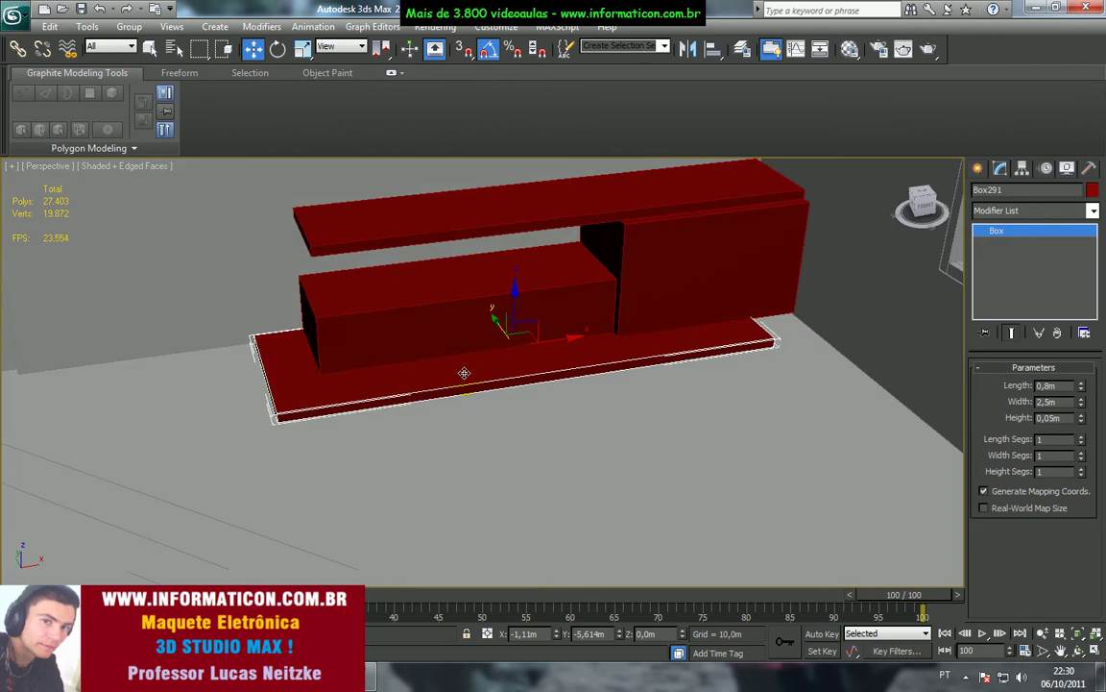
key(t)
key(F3)
scroll(533, 353, up, 5)
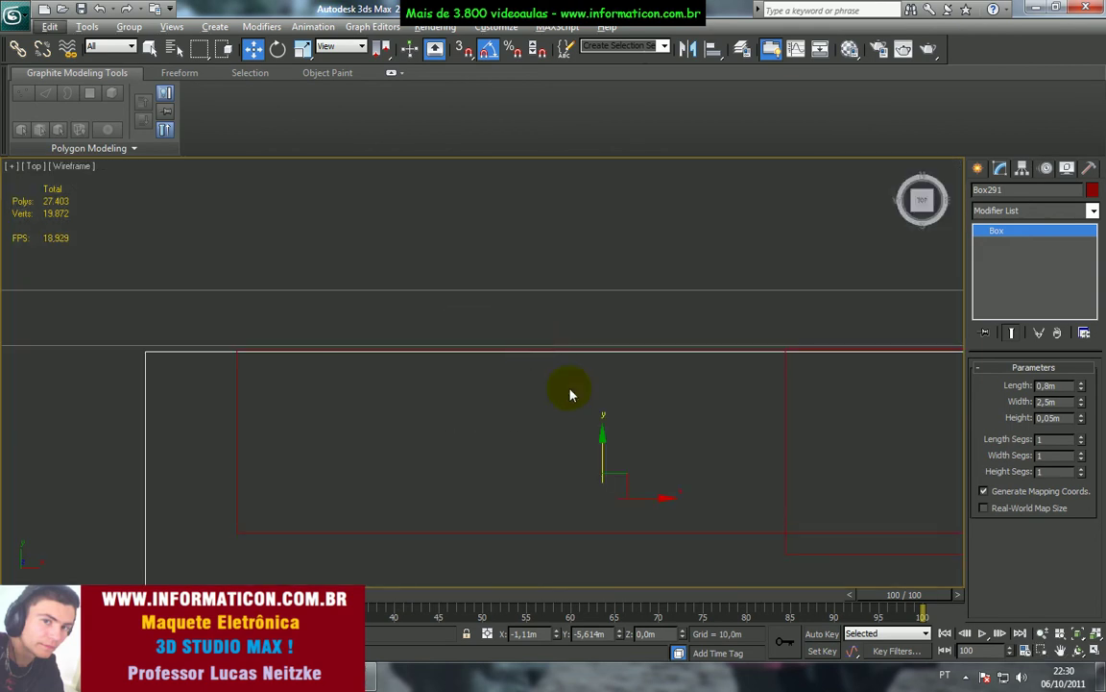
scroll(658, 466, down, 2)
middle_drag(658, 466, 507, 410)
click(778, 415)
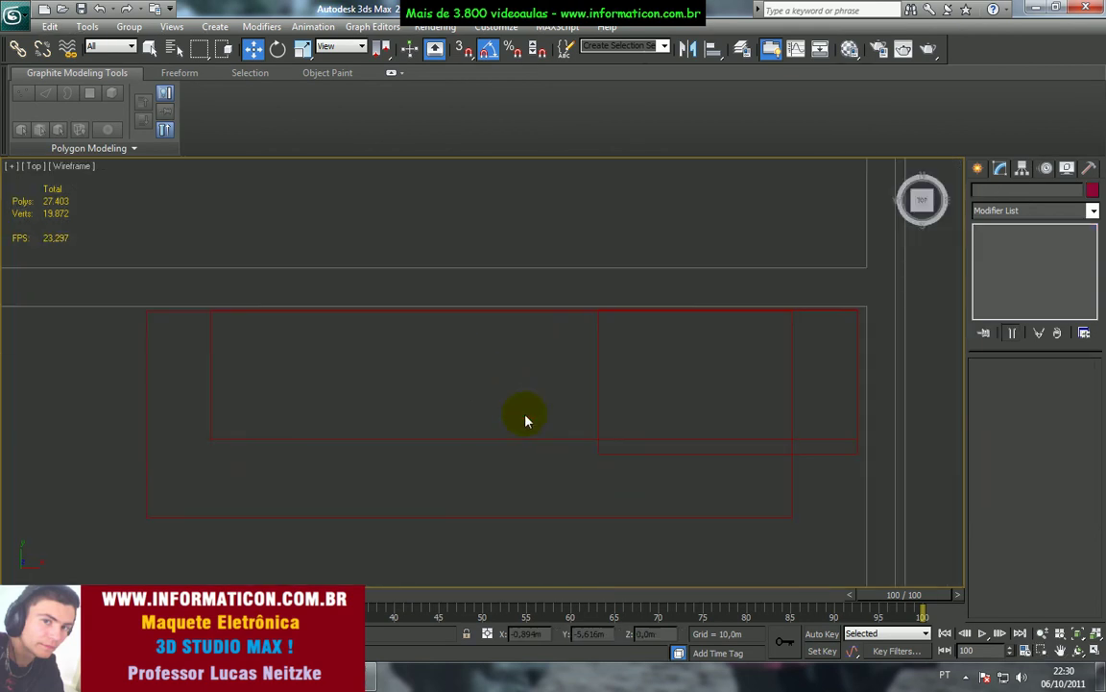
click(789, 401)
drag(514, 411, 576, 411)
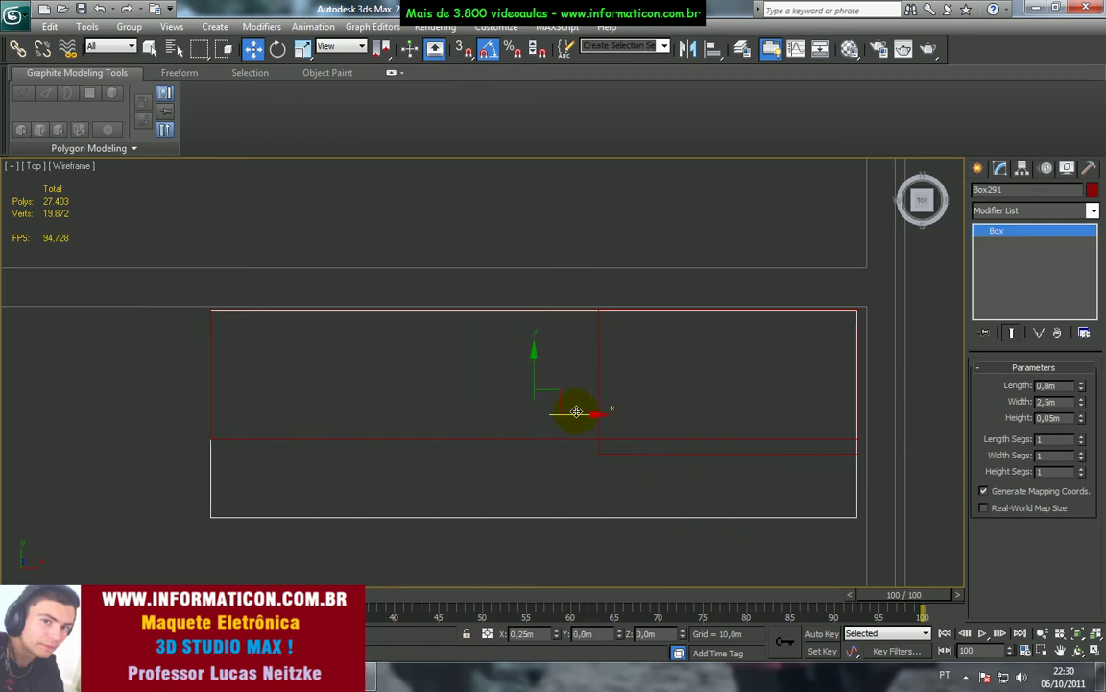
key(p)
key(F3)
- Examine the unit from several angles and compare the base board and end box with the reference photo
scroll(574, 346, down, 4)
alt+middle_drag(573, 345, 584, 257)
scroll(584, 256, up, 6)
scroll(559, 327, down, 5)
alt+middle_drag(558, 329, 536, 423)
scroll(539, 336, up, 1)
scroll(539, 335, up, 3)
key(alt+Tab)
key(alt+Tab)
alt+middle_drag(600, 410, 669, 366)
key(alt+Tab)
key(alt+Tab)
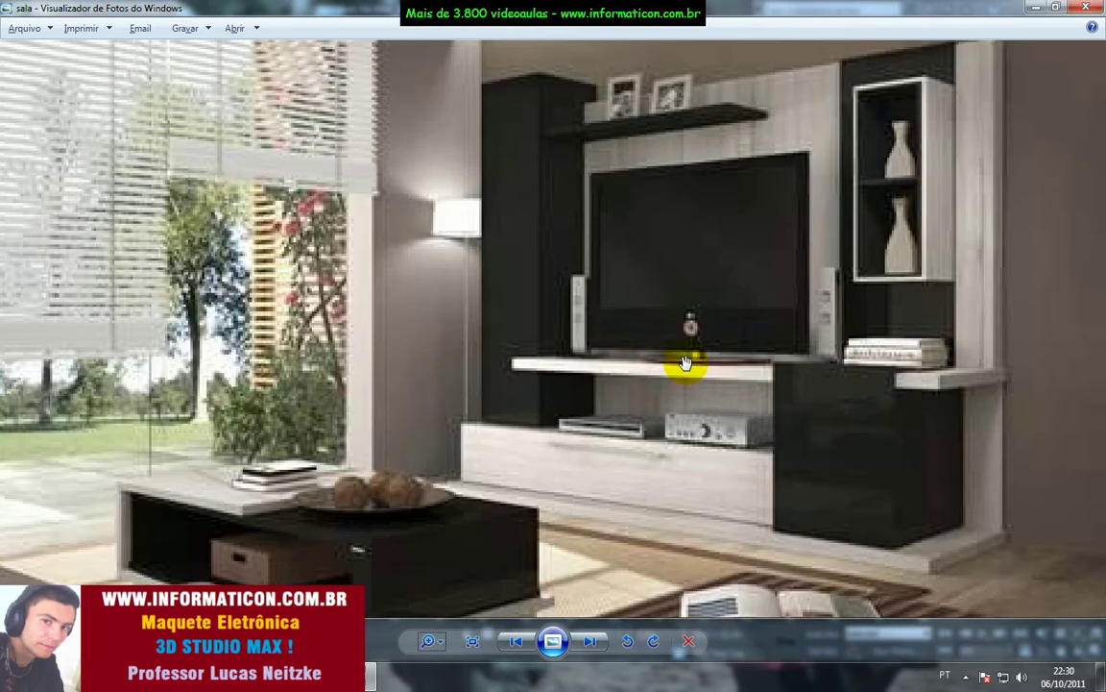
key(alt+Tab)
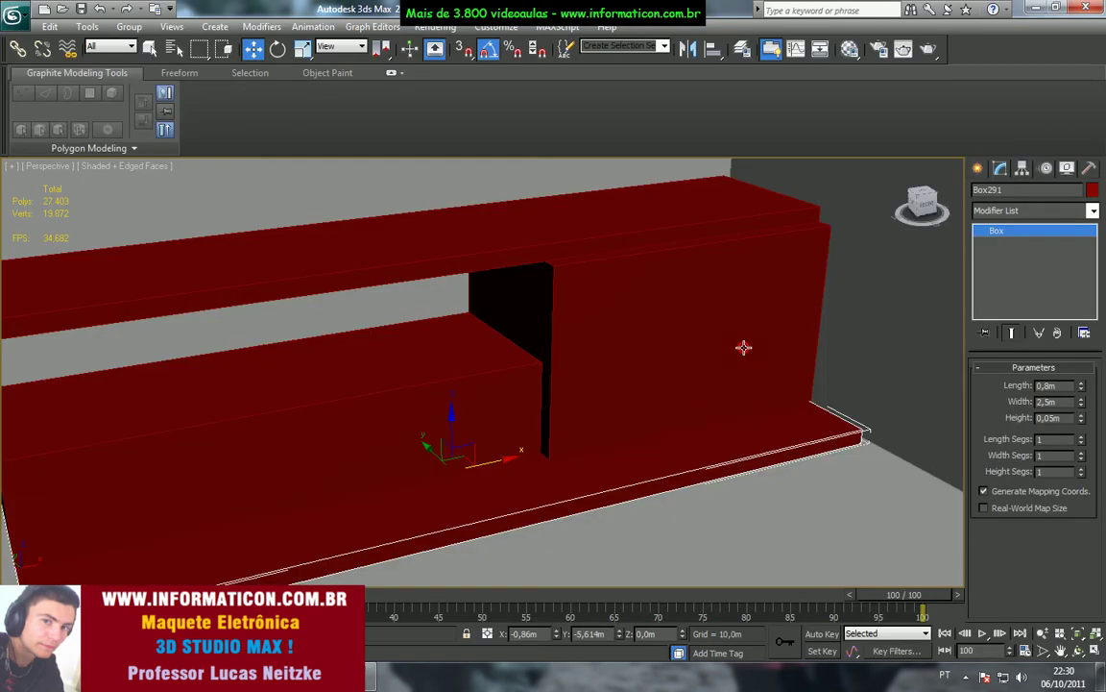
- Reduce the end box's width to 0.84 m and move it along X to about -0.2 m, checking the reference photo
click(744, 354)
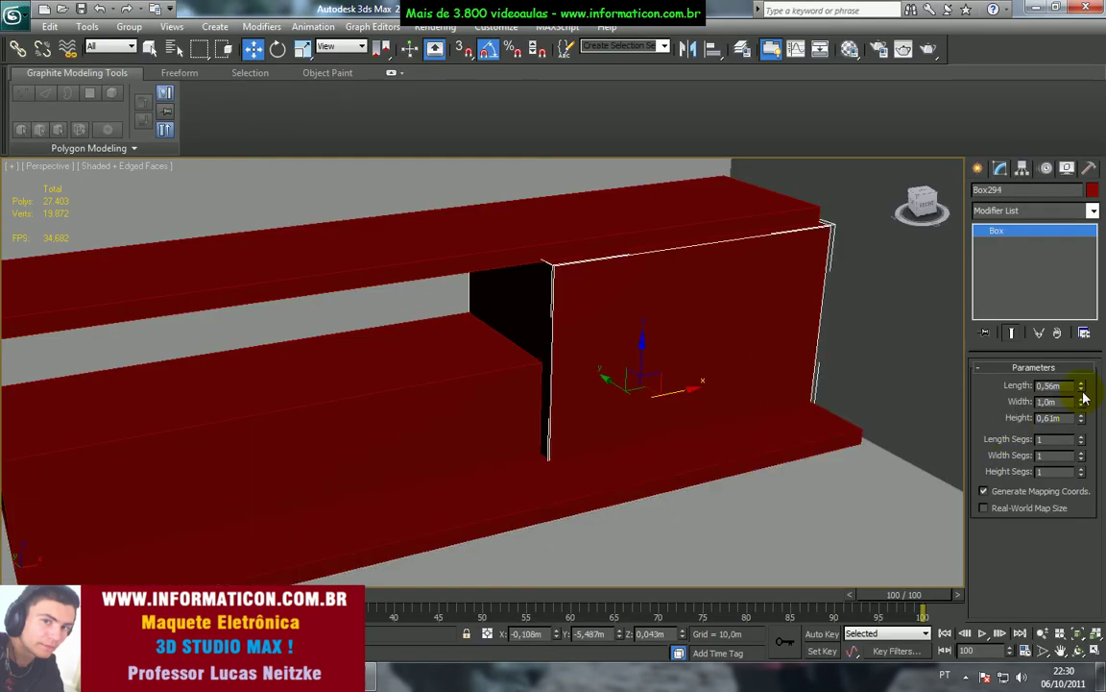
drag(1084, 404, 1088, 419)
key(alt+Tab)
key(alt+Tab)
alt+middle_drag(857, 440, 717, 399)
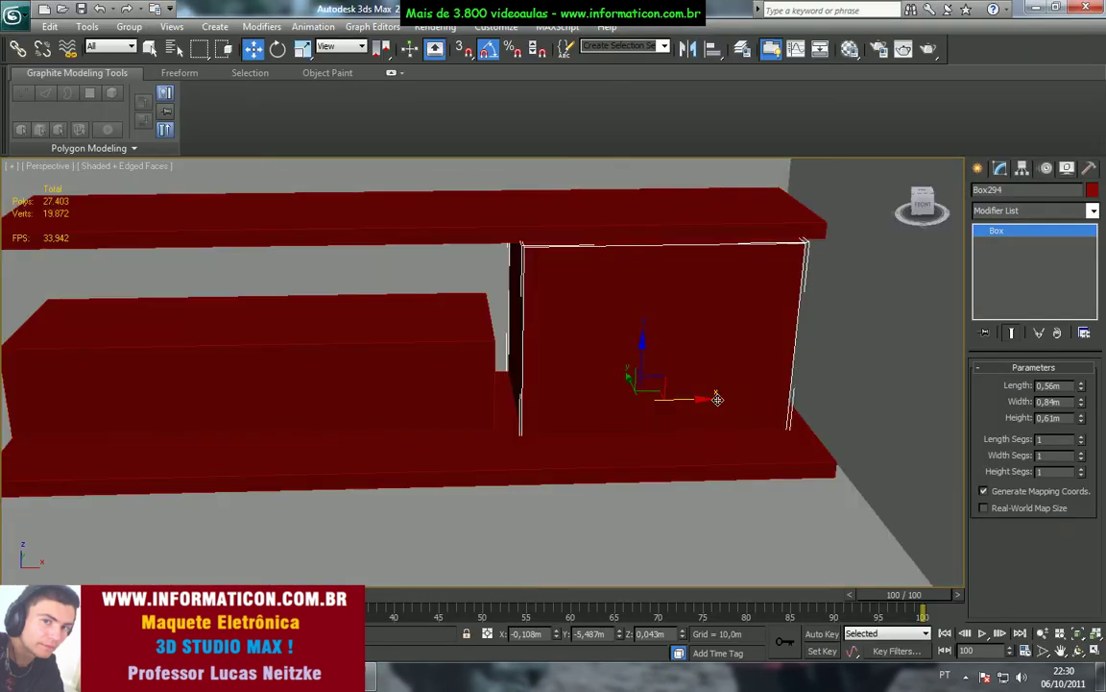
drag(699, 399, 723, 398)
key(alt+Tab)
key(alt+Tab)
alt+middle_drag(723, 399, 758, 407)
key(alt+Tab)
key(alt+Tab)
- Set the end box's width to 0.7 m and move it along X to about -0.267 m
drag(1081, 402, 1081, 424)
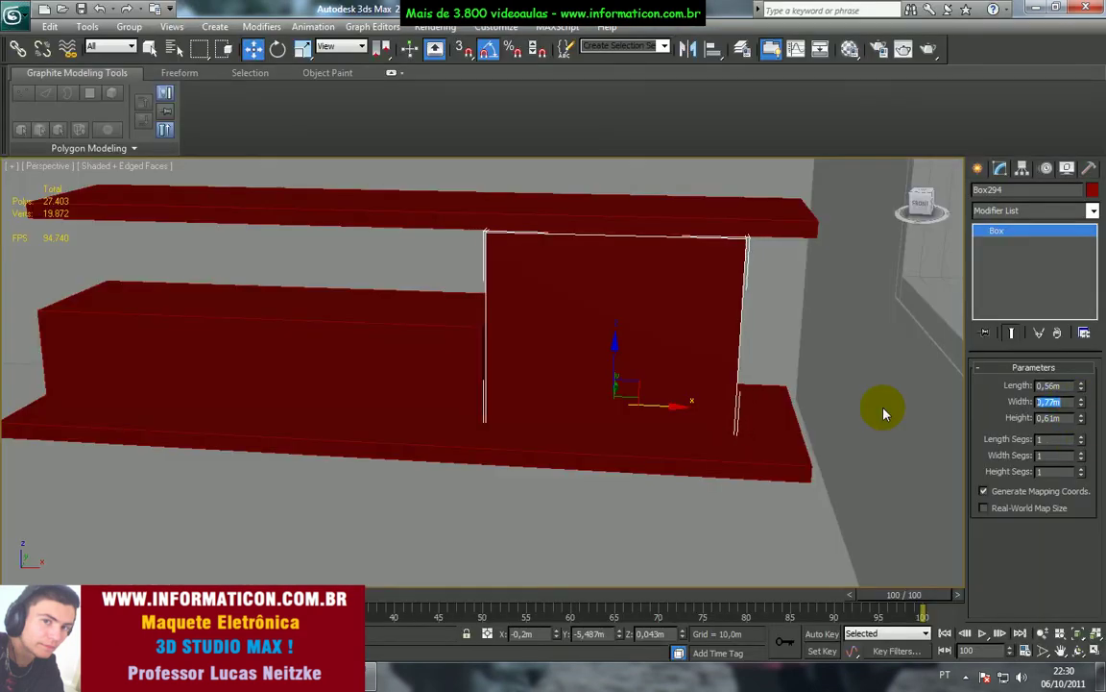
text(0,7)
key(Return)
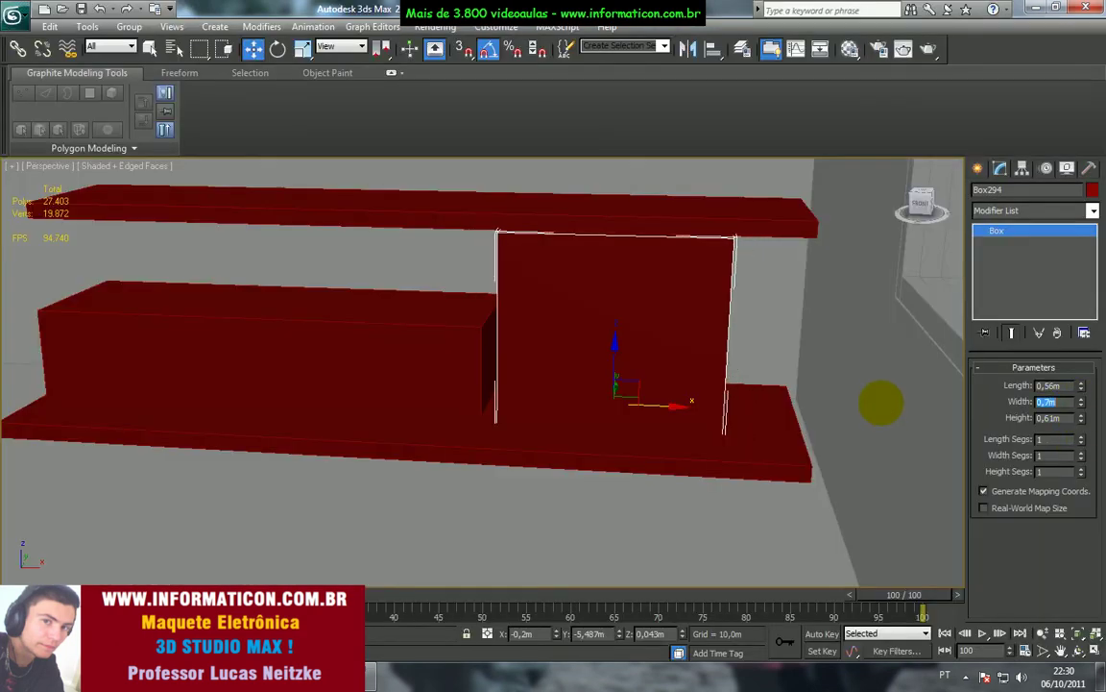
drag(682, 405, 661, 404)
- Set the end box's width to 0.8 m and shift it along X to about -0.24 m
double_click(1056, 401)
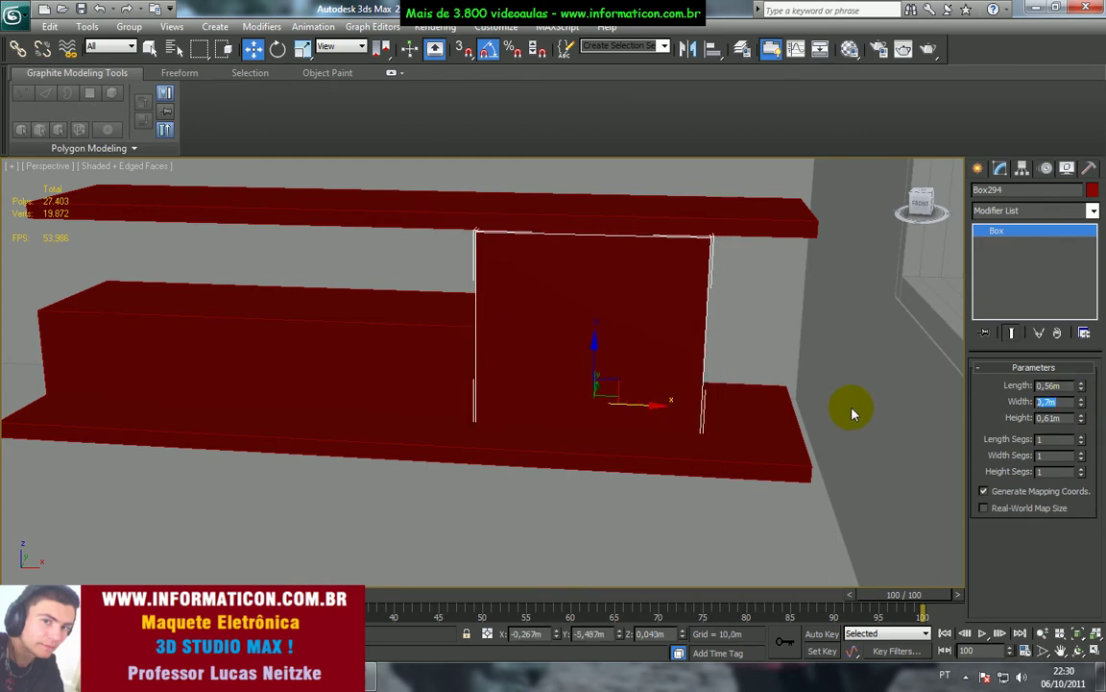
text(0,8)
key(Return)
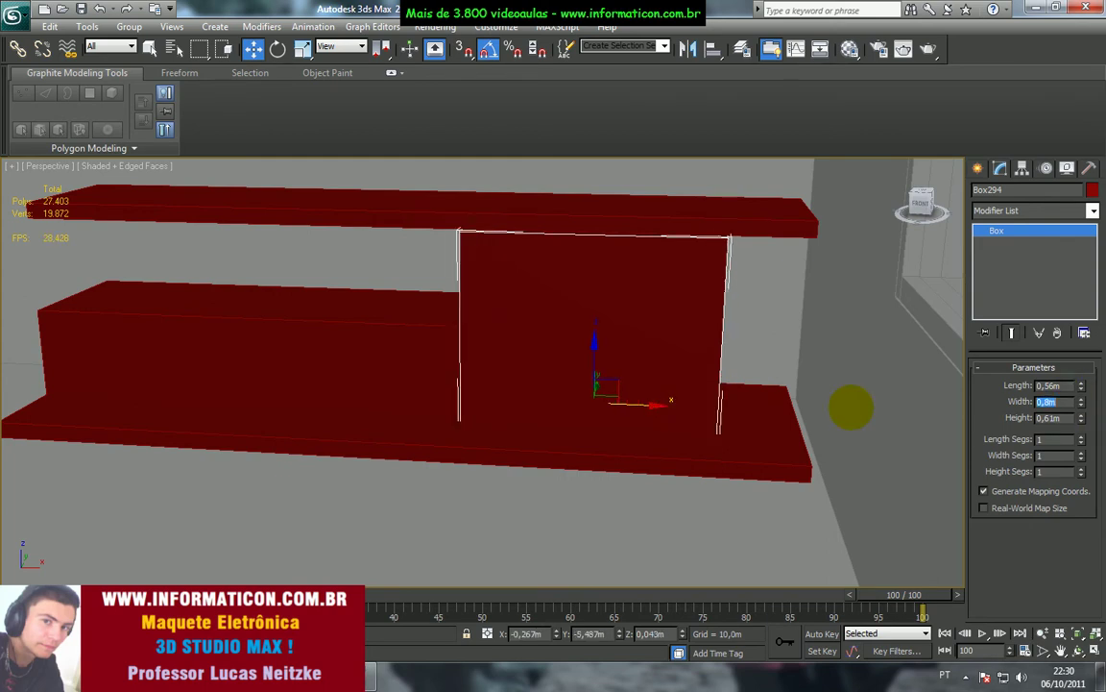
alt+middle_drag(680, 399, 706, 384)
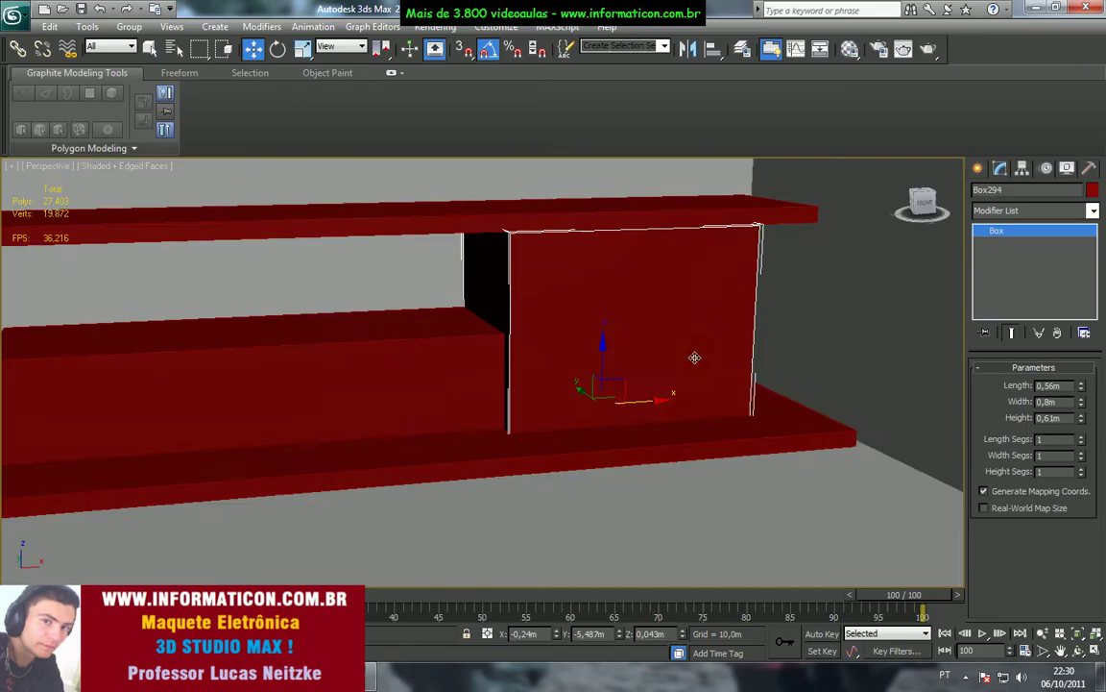
- Using the reference photo, raise the end box's height to 0.68 m so that it rises slightly above the upper shelf board
alt+middle_drag(693, 359, 742, 373)
click(1081, 383)
drag(1083, 387, 1083, 415)
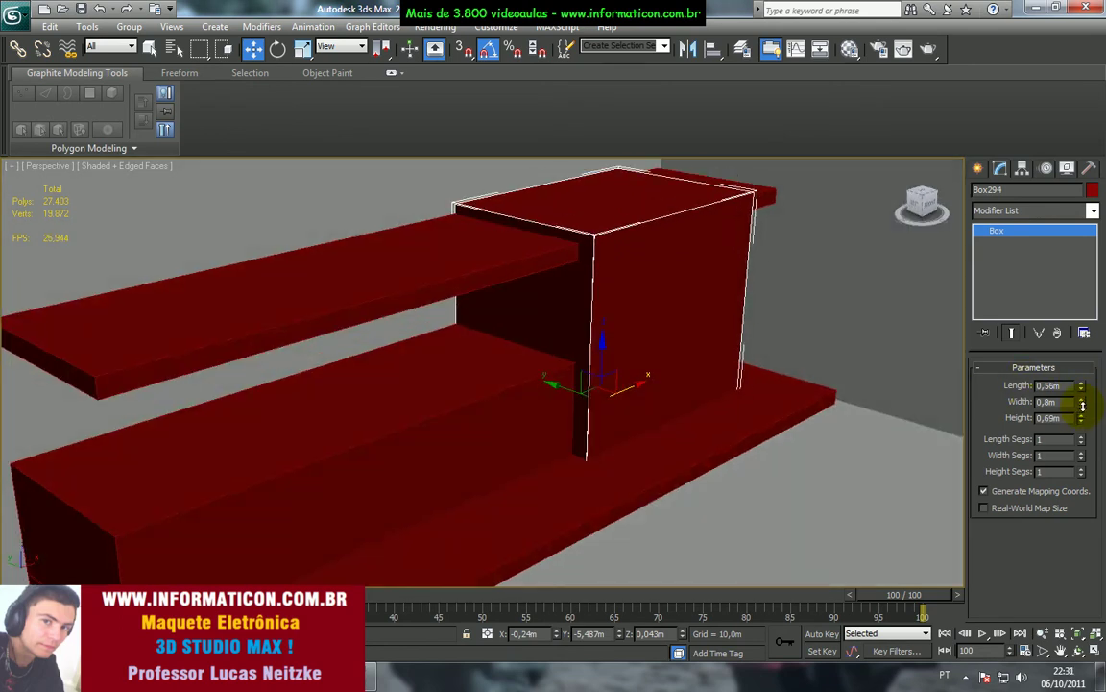
key(alt+Tab)
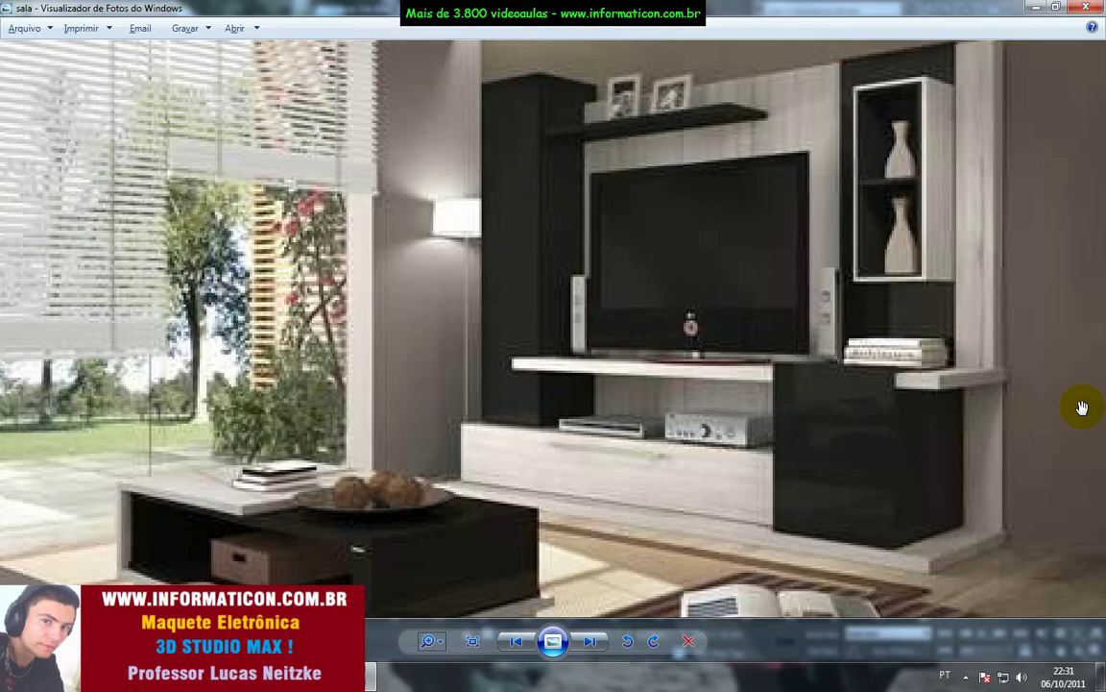
key(alt+Tab)
alt+middle_drag(956, 374, 773, 314)
key(alt+Tab)
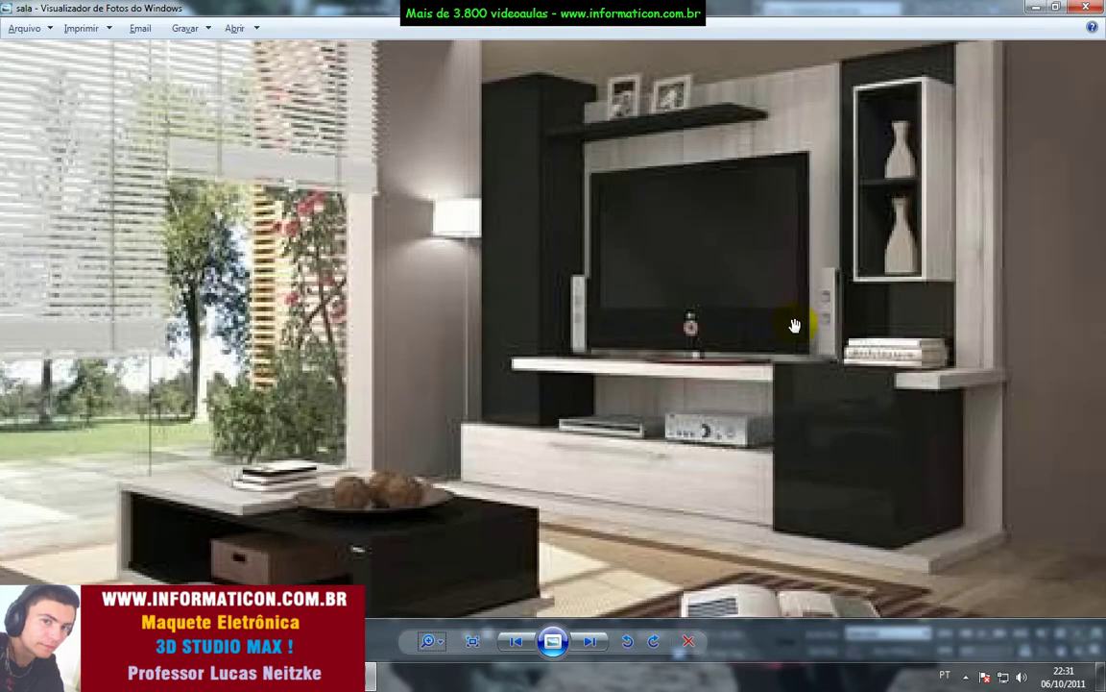
key(alt+Tab)
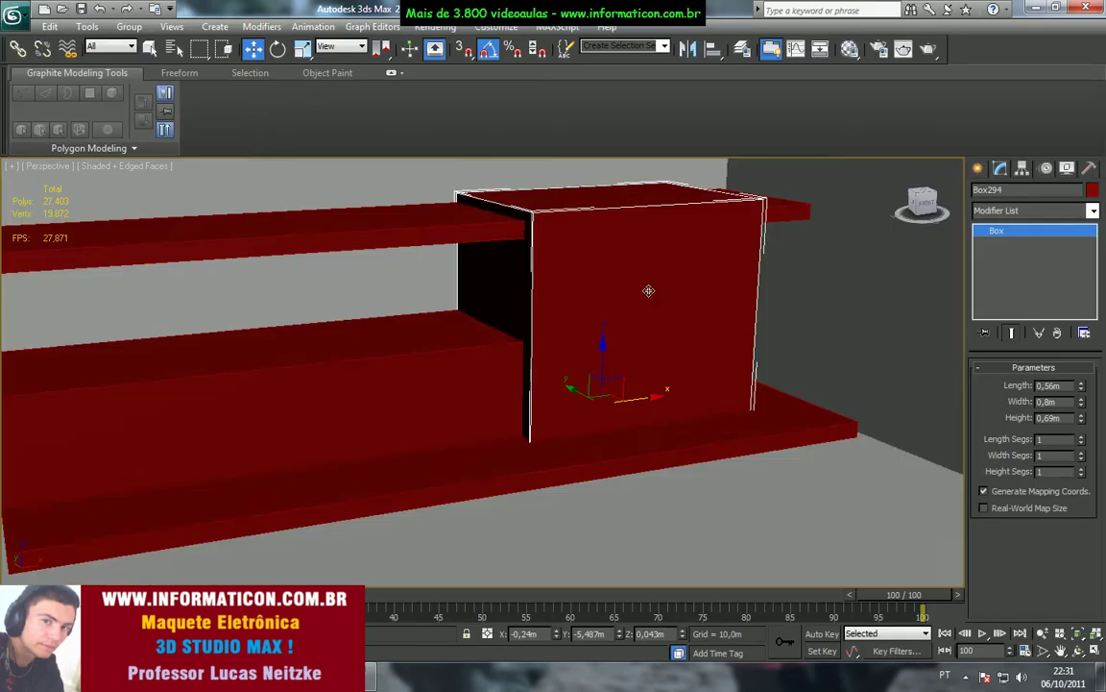
alt+middle_drag(649, 291, 711, 297)
drag(1082, 423, 1081, 419)
key(alt+Tab)
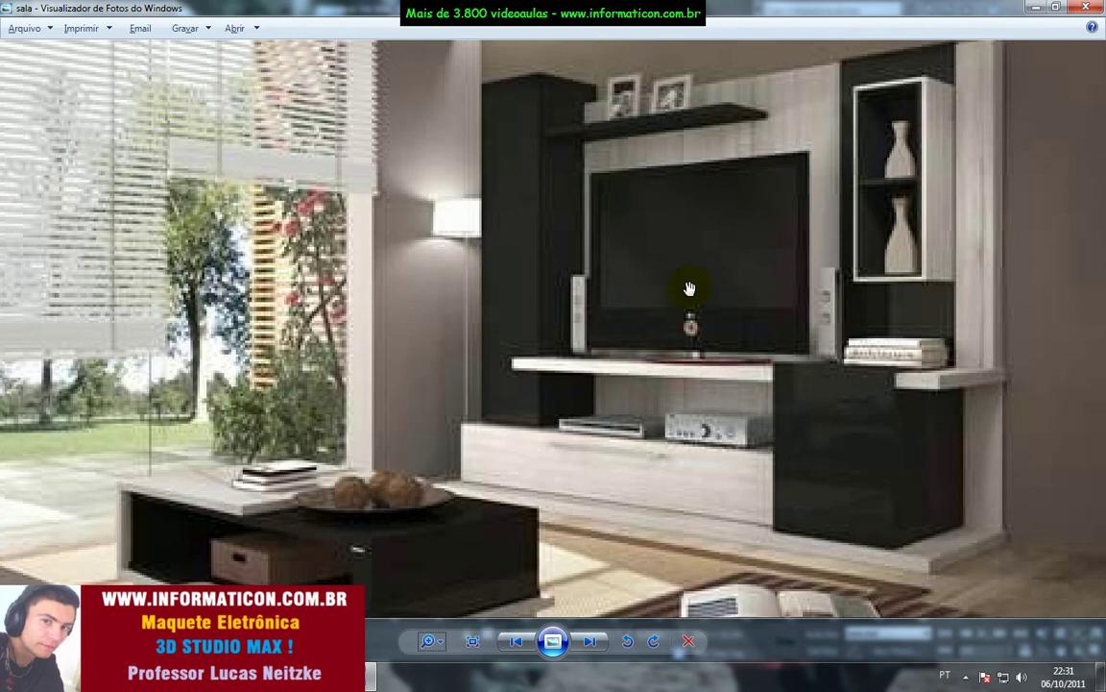
key(alt+Tab)
alt+middle_drag(662, 291, 609, 357)
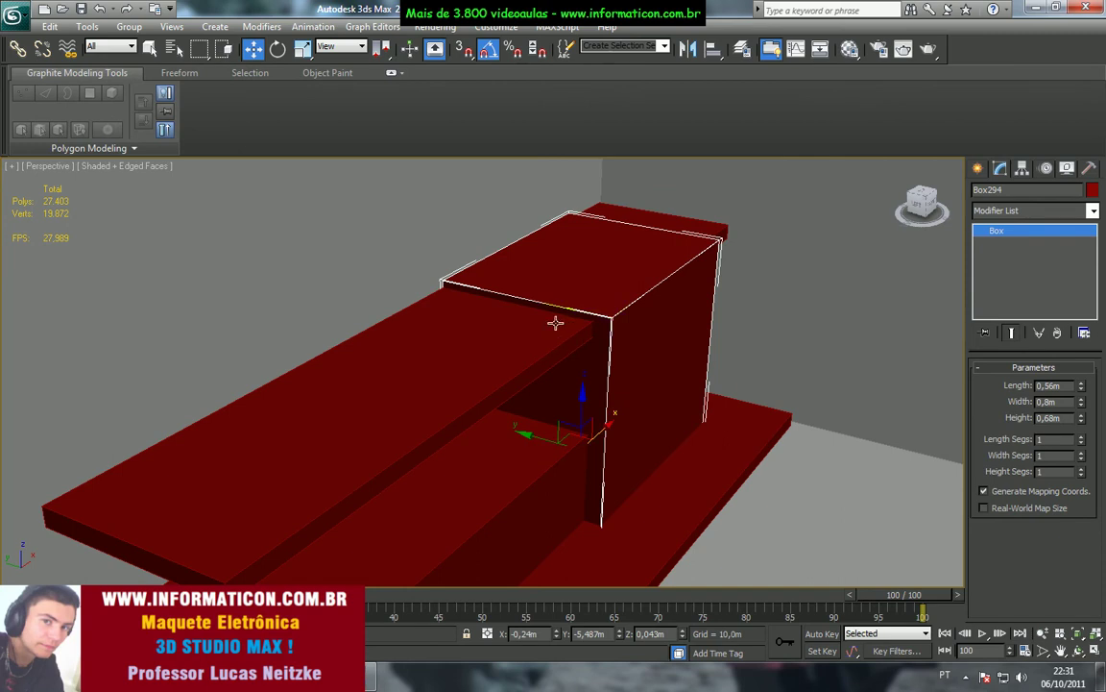
- Clone the end box straight up to about 0.699 m in Z so the copy stands on top of it
mouse_move(582, 401)
shift+mouse_down()
mouse_move(578, 196)
mouse_move(573, 219)
shift+mouse_up()
click(568, 403)
scroll(594, 317, up, 2)
middle_drag(593, 317, 605, 425)
drag(1083, 405, 1083, 455)
key(ctrl+z)
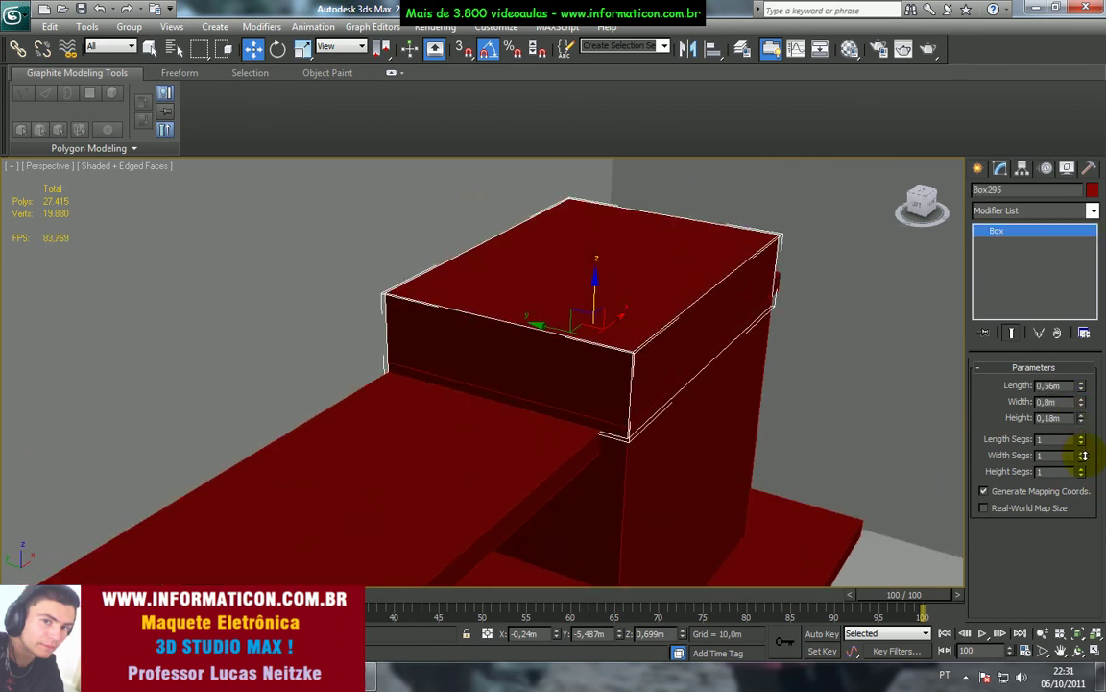
key(ctrl+z)
- Thin the copied box to a length of 0.05 m and move it along Y to about -5.236 m, at the back
mouse_move(1082, 389)
mouse_down()
mouse_move(1096, 428)
mouse_move(1073, 396)
mouse_up()
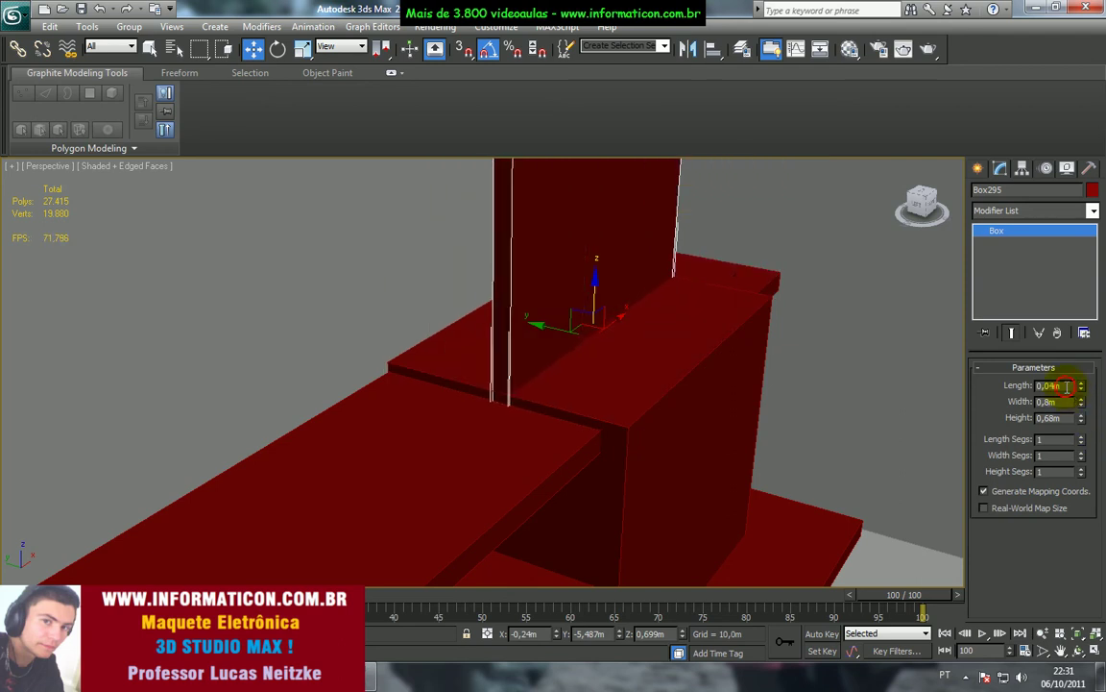
text(0,0)
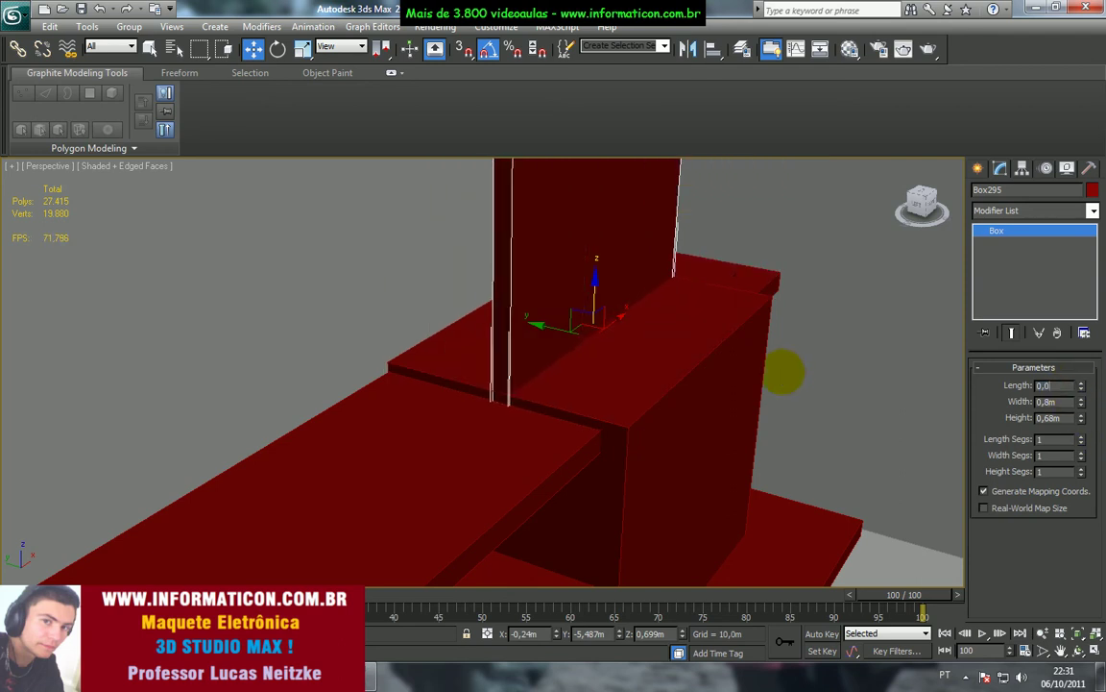
text(5)
key(Return)
drag(562, 317, 484, 315)
key(alt+Tab)
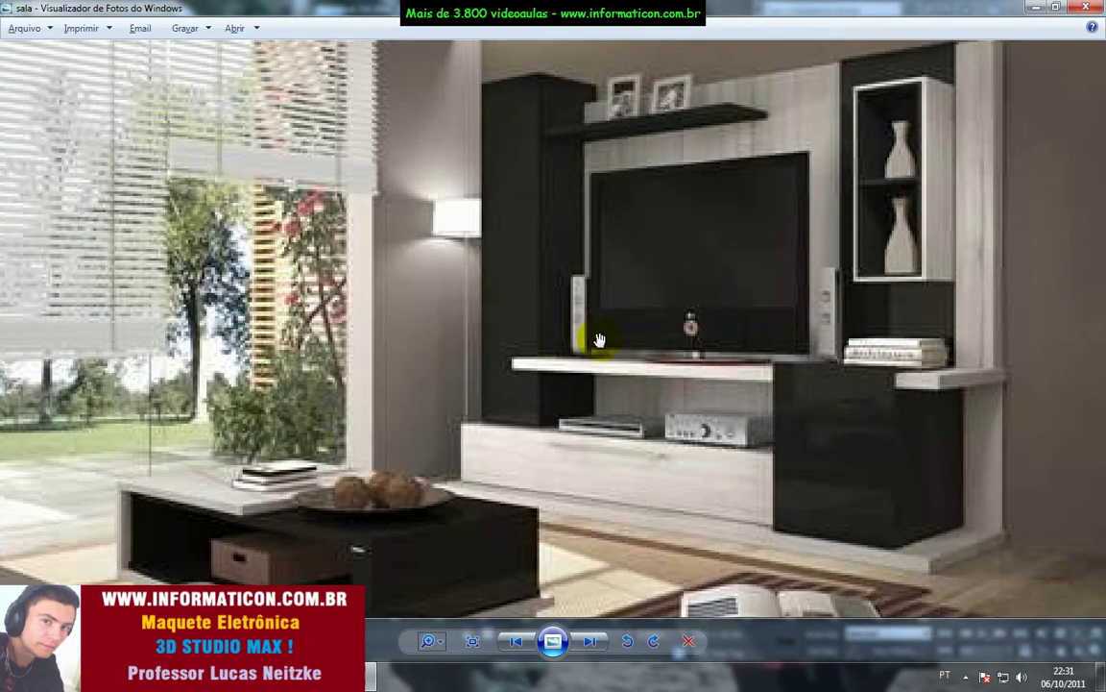
key(alt+Tab)
alt+middle_drag(610, 336, 671, 331)
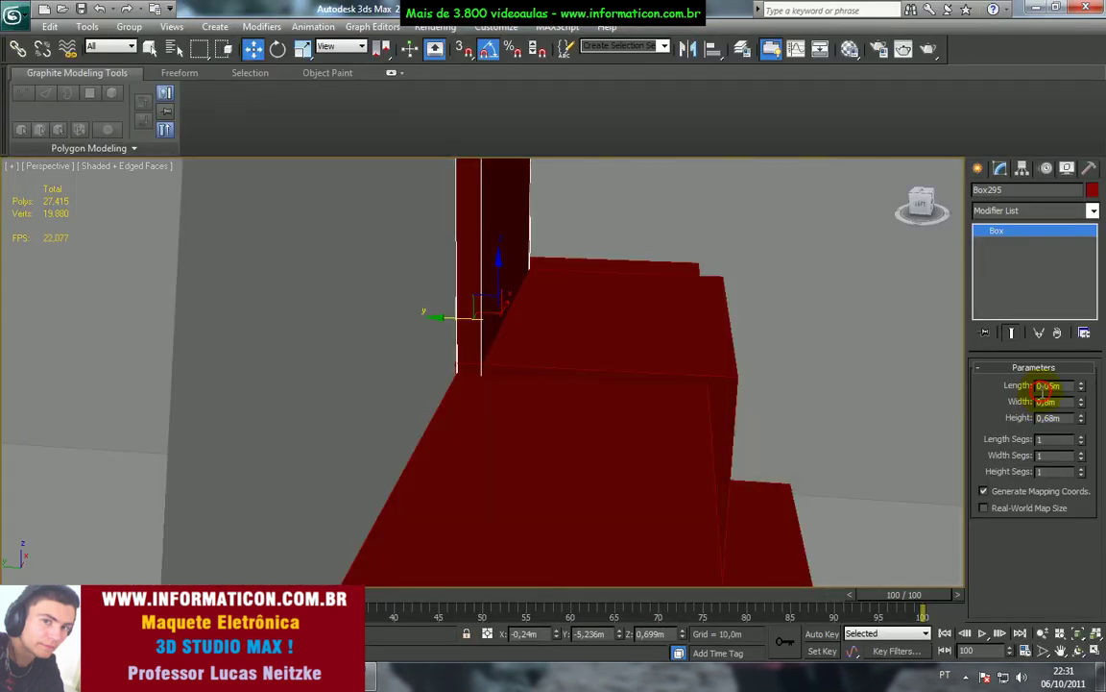
- Set the upright panel's length to 0.02 m and move it along Y to about -5.218 m, towards the wall
click(1047, 385)
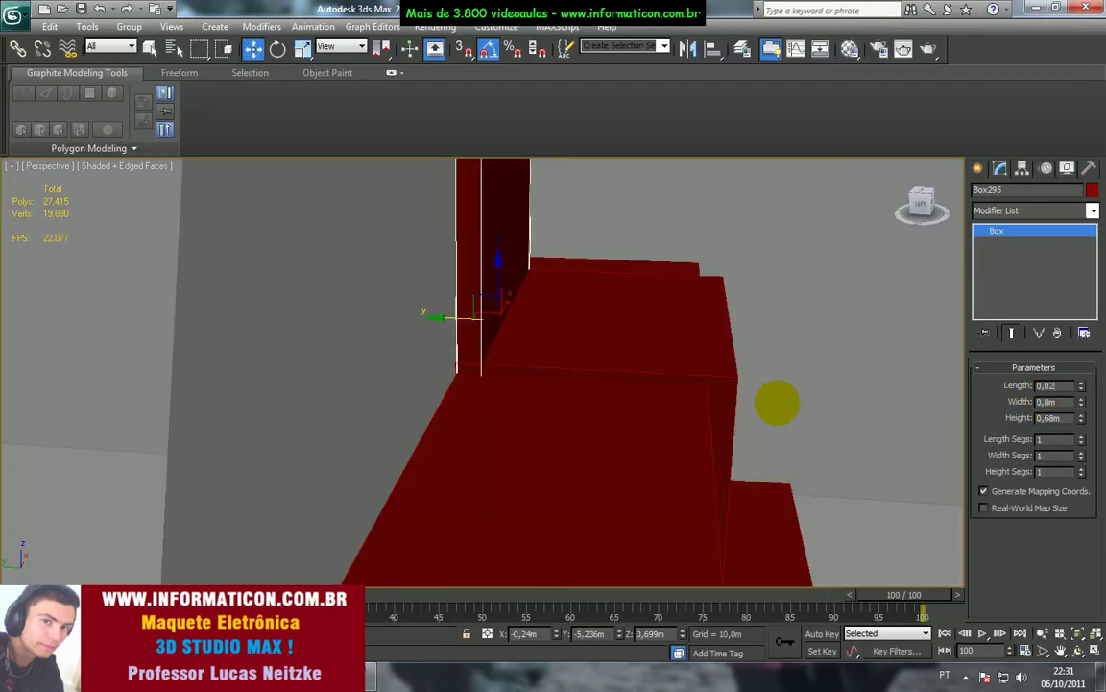
key(Return)
drag(463, 317, 455, 315)
alt+middle_drag(456, 315, 406, 373)
scroll(407, 371, up, 3)
- Using the reference photo, set the upright panel's width to 0.5 m
key(alt+Tab)
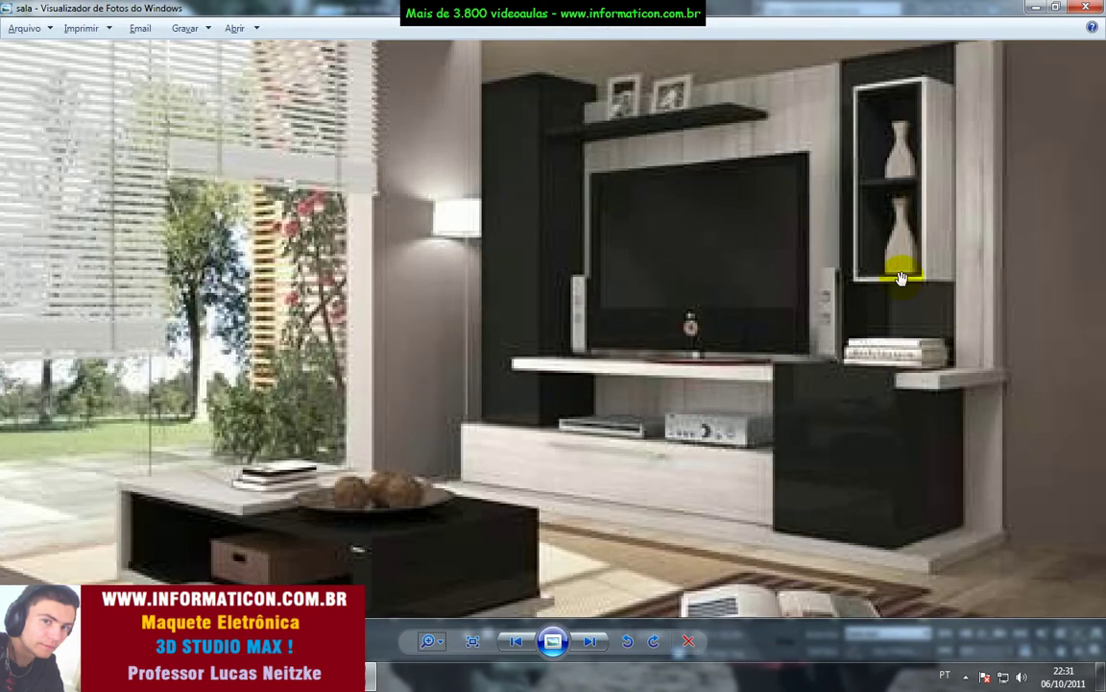
key(alt+Tab)
drag(1083, 409, 766, 417)
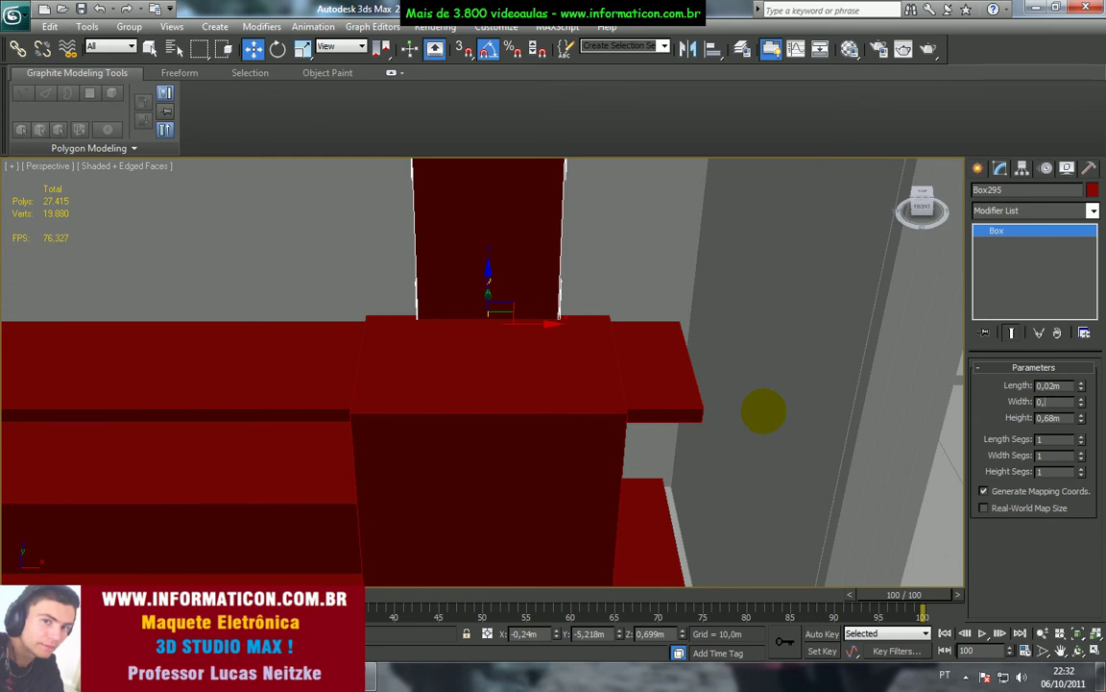
key(Return)
key(alt+Tab)
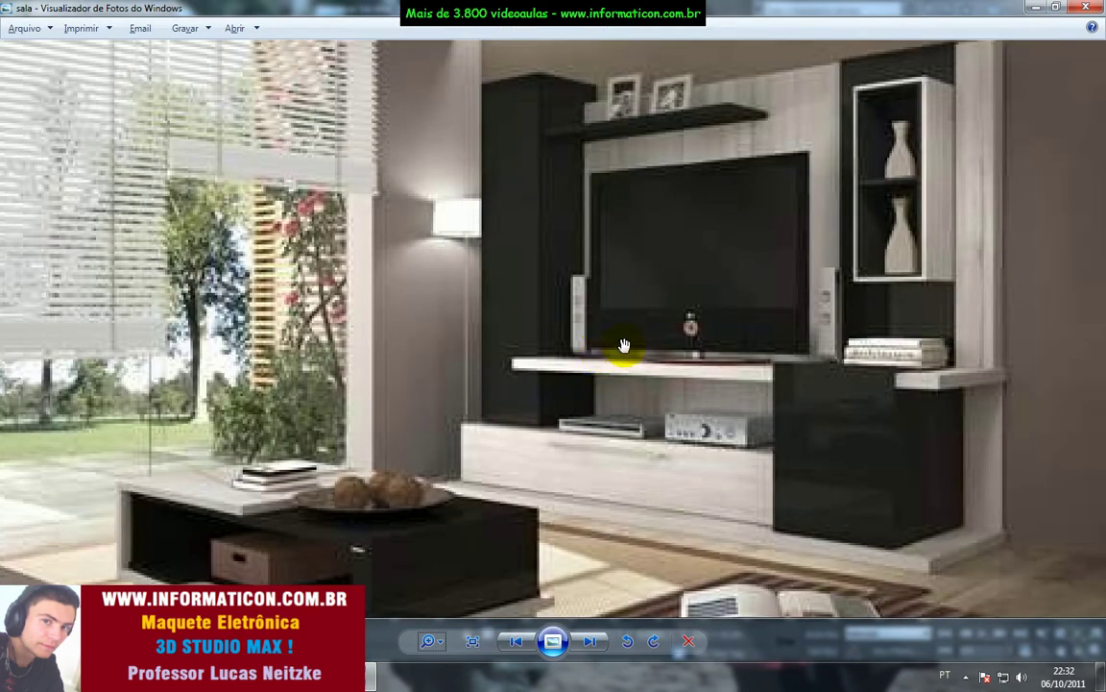
key(alt+Tab)
- Raise the upright panel's height to 1.31 m and check it against the room walls
middle_drag(558, 316, 555, 429)
scroll(555, 430, down, 3)
scroll(555, 430, down, 8)
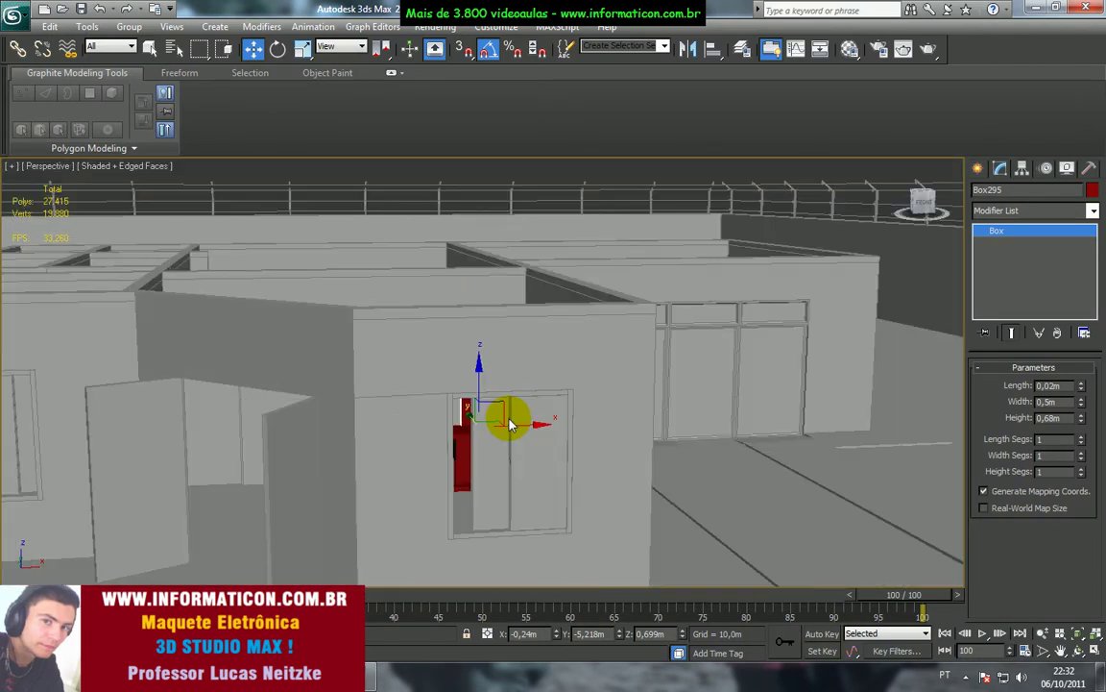
key(z)
scroll(498, 381, down, 4)
alt+middle_drag(540, 405, 581, 399)
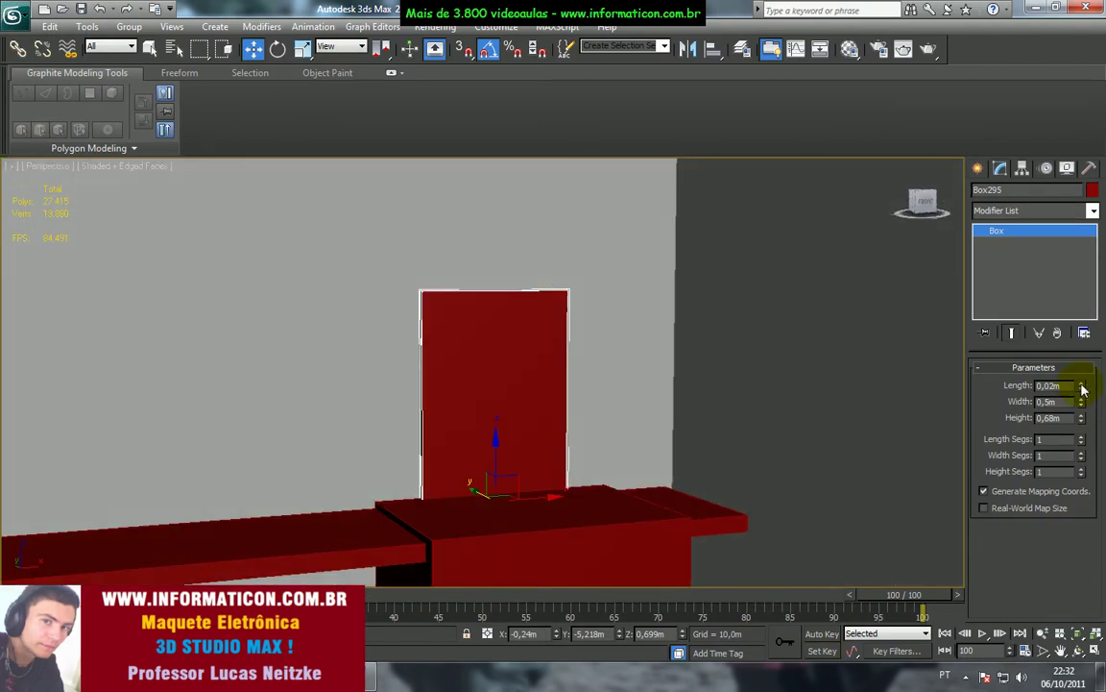
mouse_move(1085, 421)
mouse_down()
mouse_move(1076, 365)
mouse_move(1070, 409)
mouse_move(1067, 368)
mouse_move(1020, 367)
mouse_up()
key(F3)
key(F3)
scroll(627, 444, down, 3)
middle_drag(625, 387, 691, 392)
scroll(641, 393, down, 3)
scroll(640, 393, up, 3)
middle_drag(627, 402, 596, 502)
- Set the upright panel's height to 0.5 m
double_click(1066, 417)
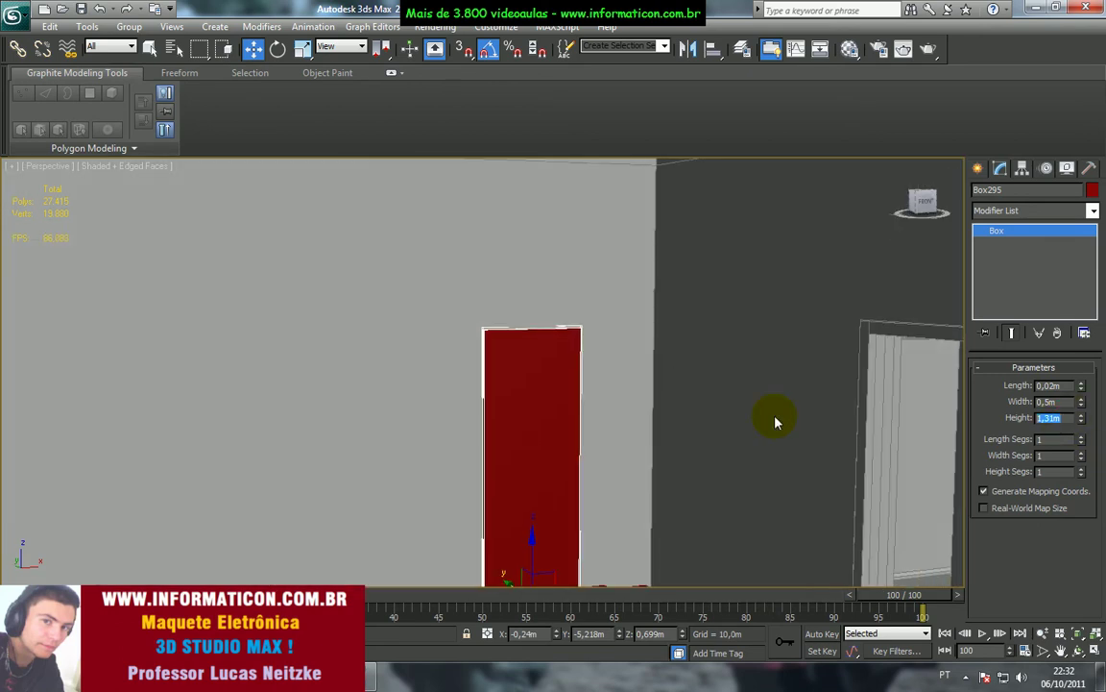
text(0,5)
key(Return)
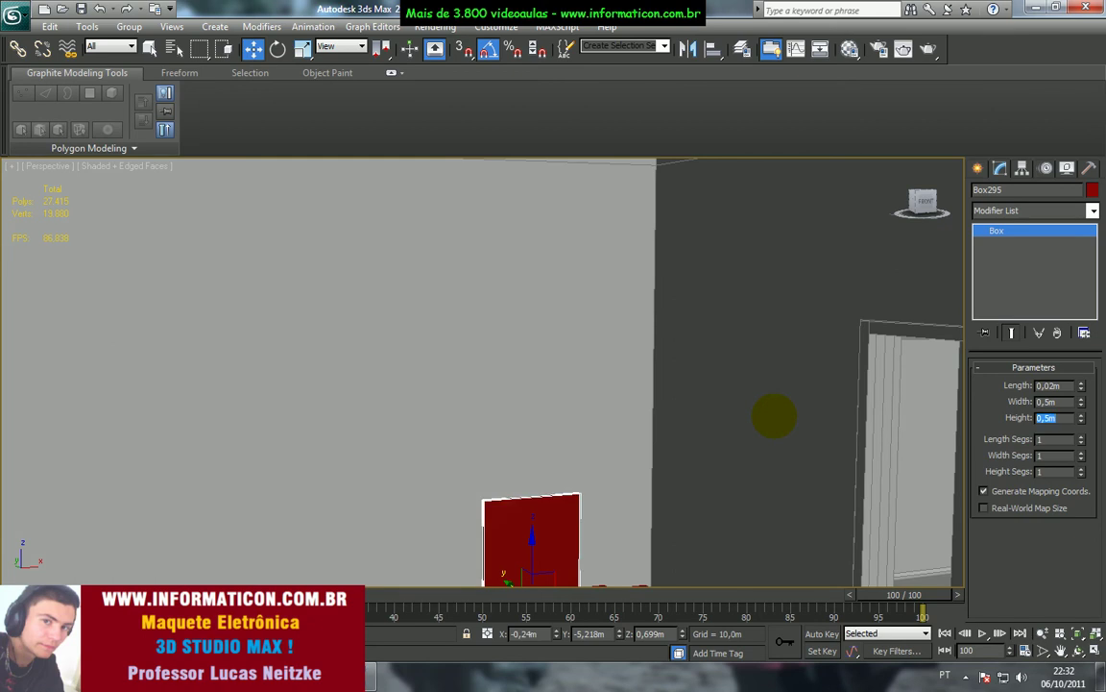
- Set the upright panel's height to 1.5 m and compare its proportions with the reference photo and room walls
text(1,5)
key(Return)
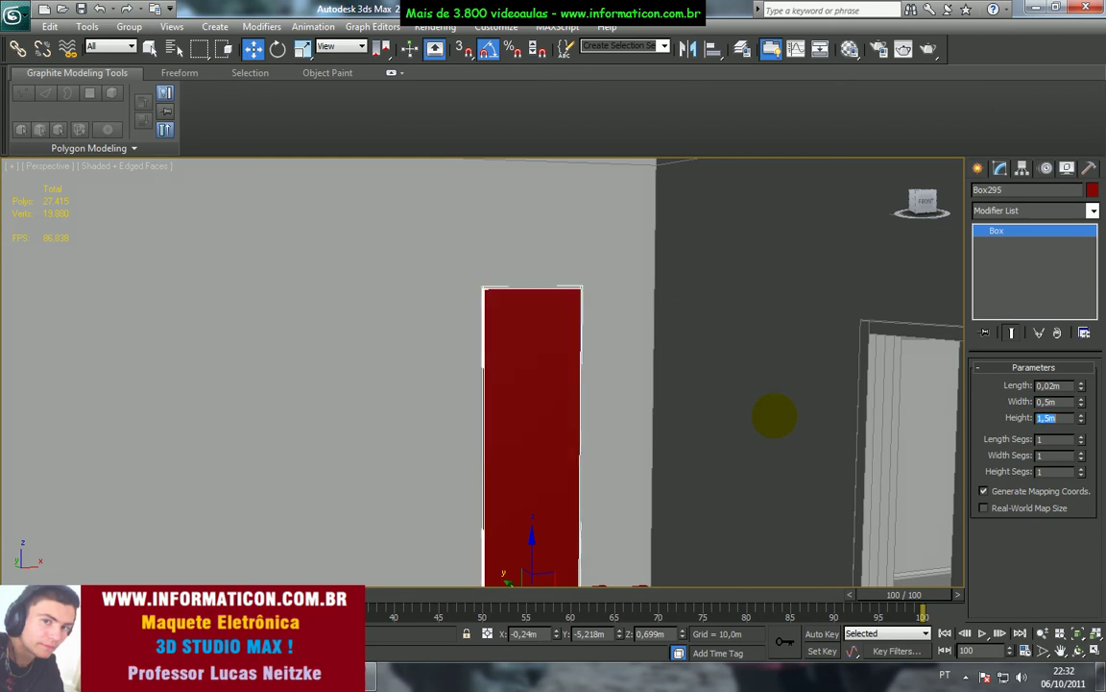
key(alt+Tab)
key(alt+Tab)
alt+middle_drag(600, 413, 567, 413)
scroll(585, 388, down, 3)
scroll(552, 408, down, 3)
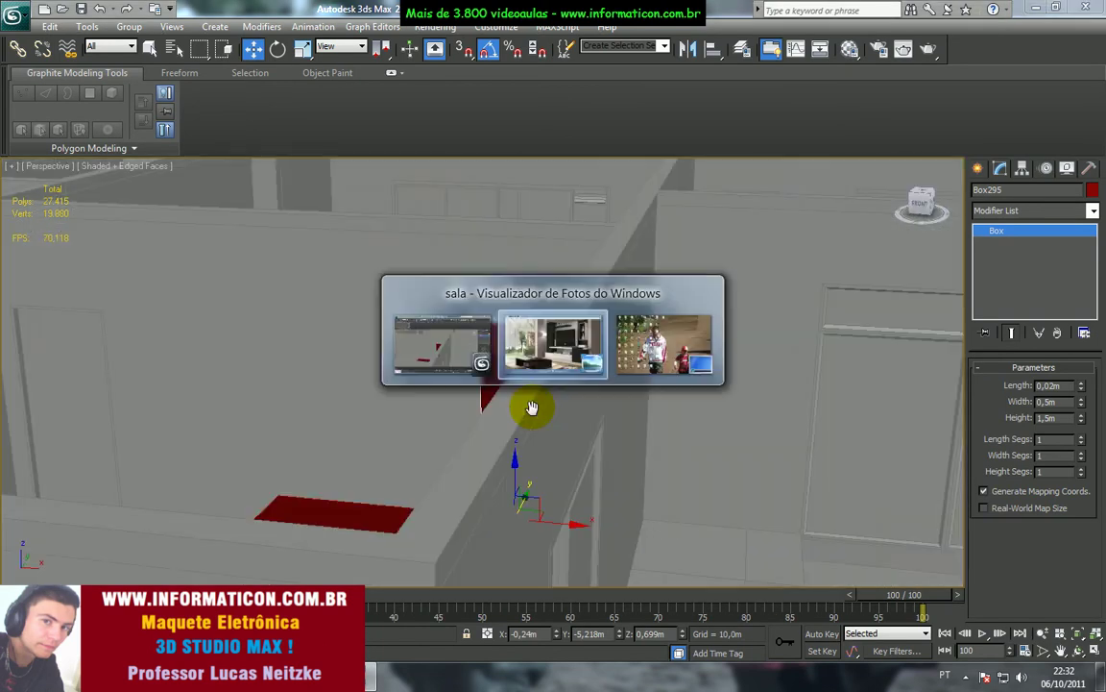
key(alt+Tab)
key(alt+Tab)
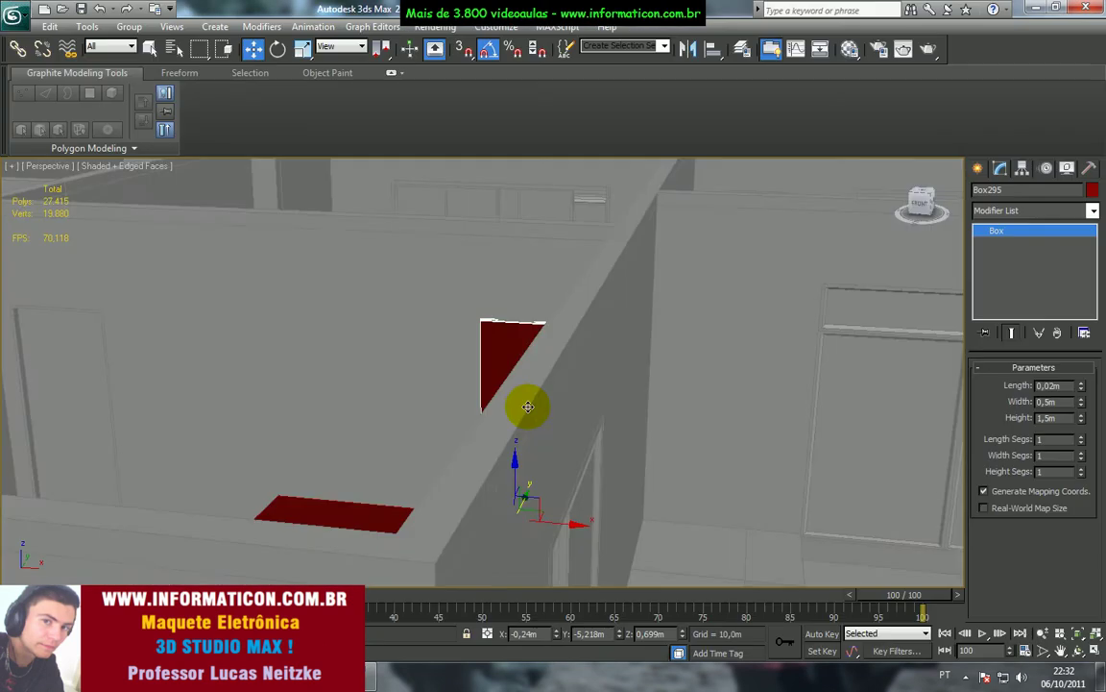
alt+middle_drag(527, 405, 548, 405)
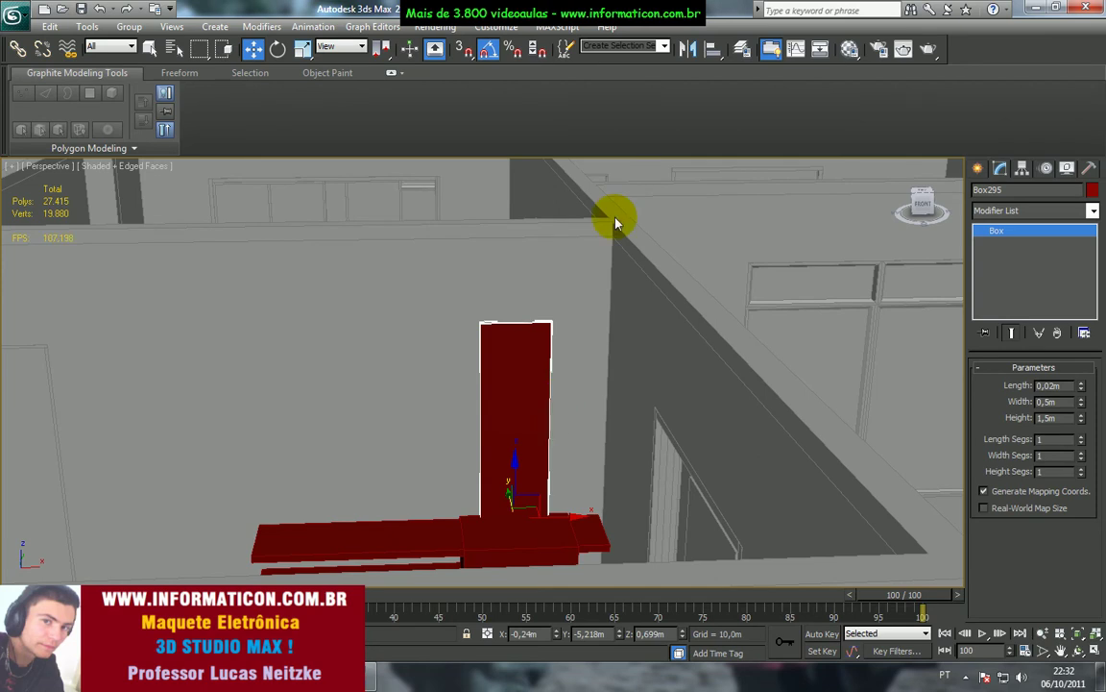
- Copy the upright panel along X to the opposite end of the wall unit, at about X -1.862 m
middle_drag(505, 409, 587, 394)
key(alt+Tab)
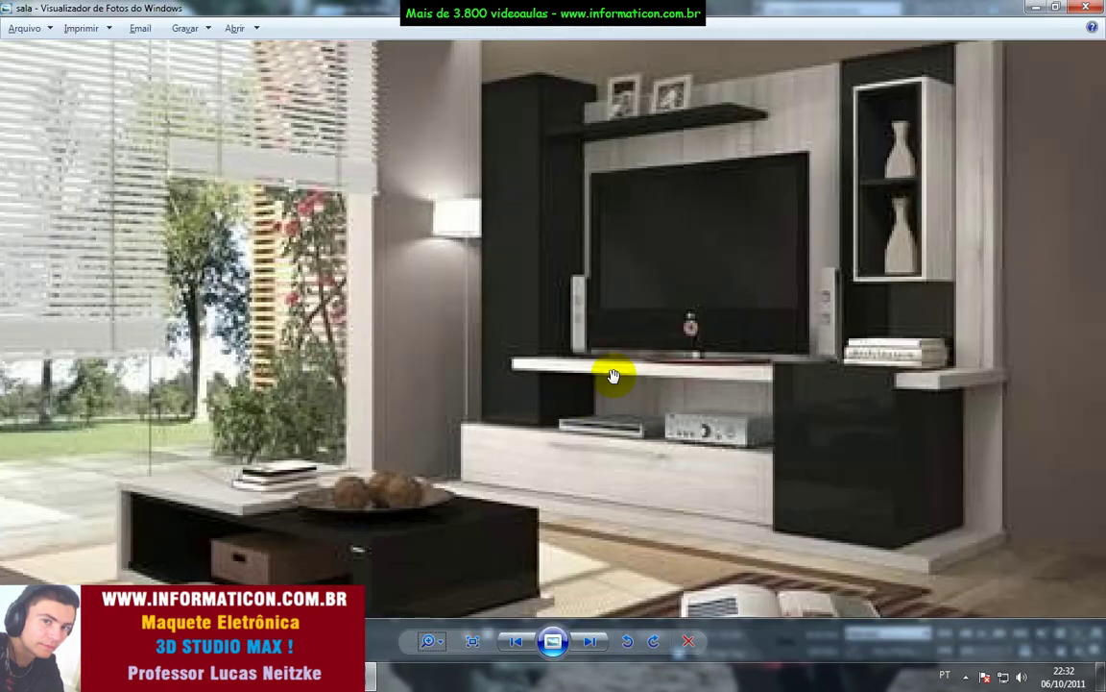
key(alt+Tab)
key(alt+Tab)
key(alt+Tab)
alt+middle_drag(585, 366, 657, 371)
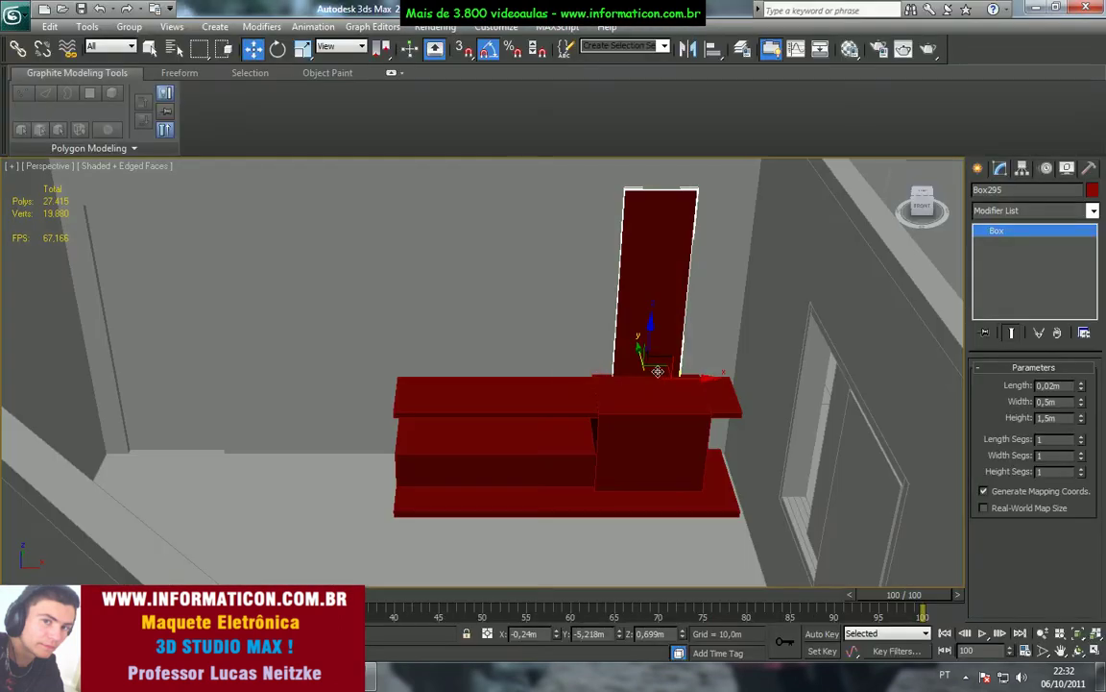
shift+drag(689, 379, 477, 376)
click(559, 401)
key(alt+Tab)
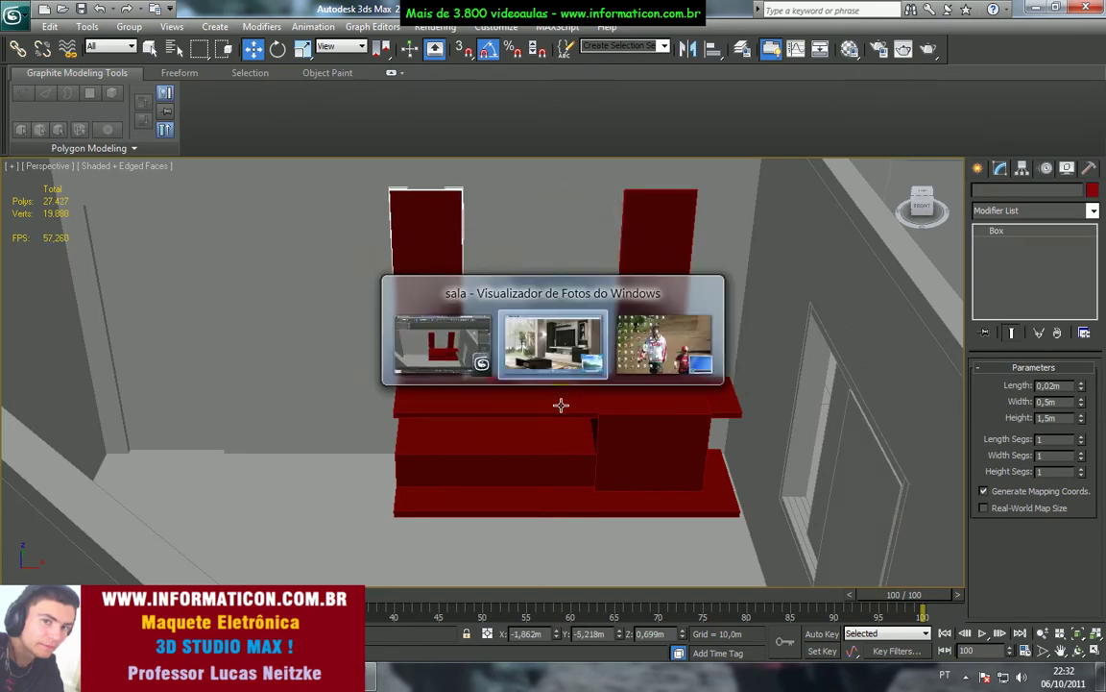
key(alt+Tab)
- Move the copied panel along X to about -1.858 m and check its edge against the shelf end in wireframe and shaded display
scroll(520, 403, up, 8)
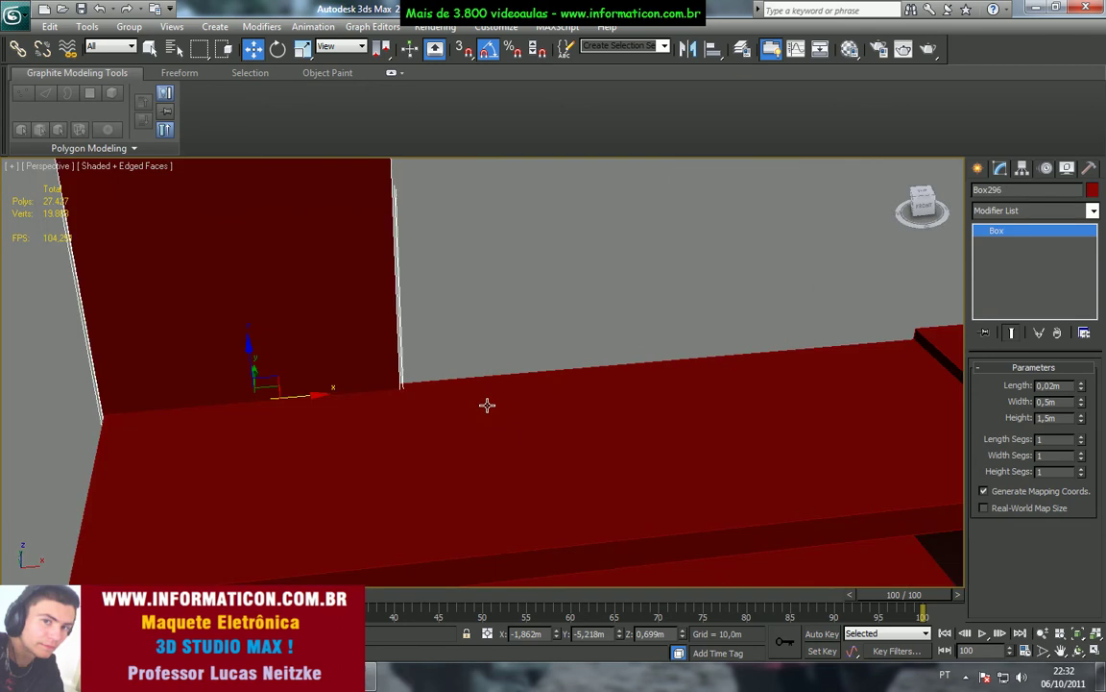
middle_drag(539, 369, 613, 333)
drag(476, 340, 478, 338)
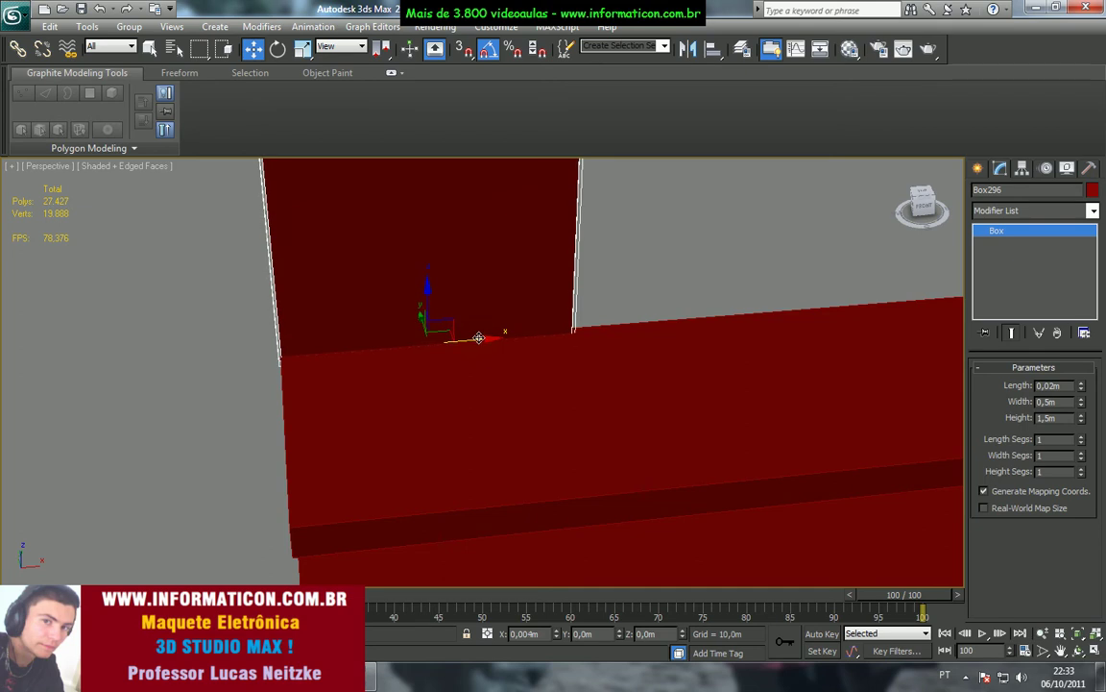
key(F3)
key(F3)
key(F3)
key(F3)
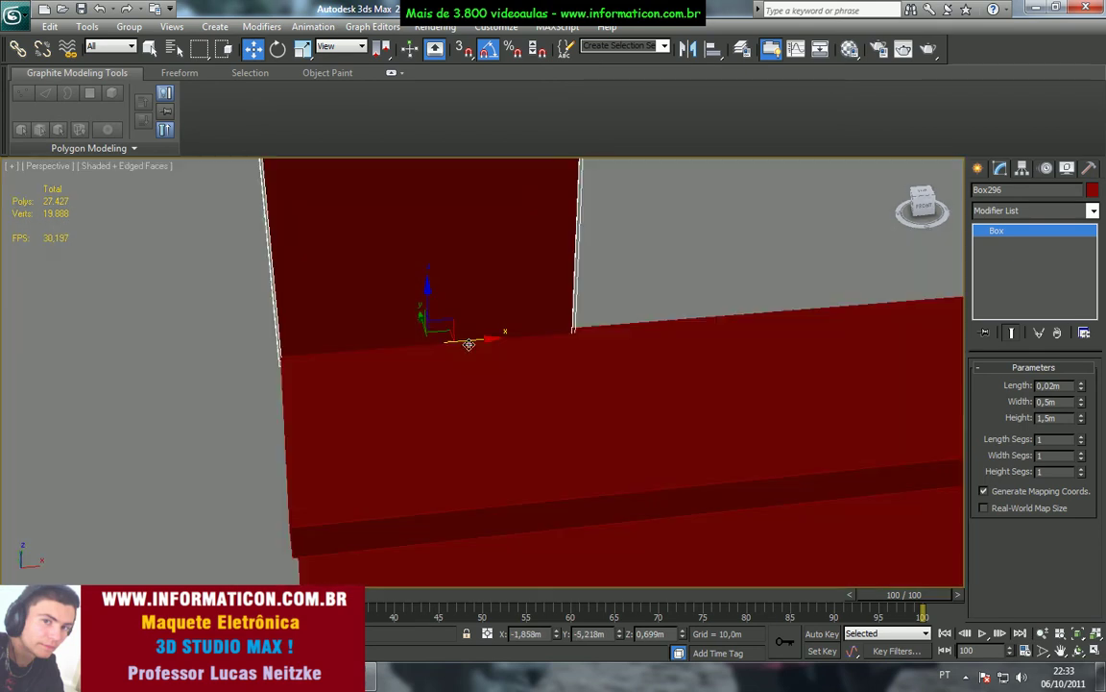
key(F3)
key(F3)
key(F4)
key(F4)
- Following the reference photo, lower the copied panel along Z to about 0.338 m, down to the top of the low drawer box
scroll(524, 352, up, 1)
scroll(526, 364, down, 4)
scroll(563, 378, down, 3)
key(alt+Tab)
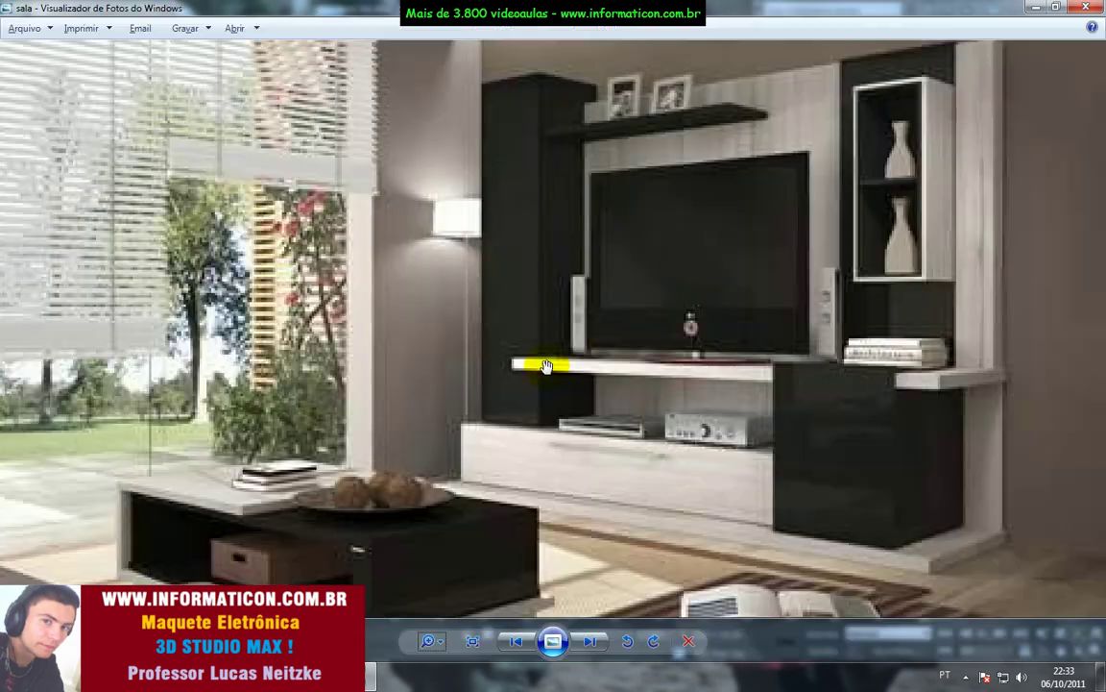
key(alt+Tab)
key(alt+Tab)
key(alt+Tab)
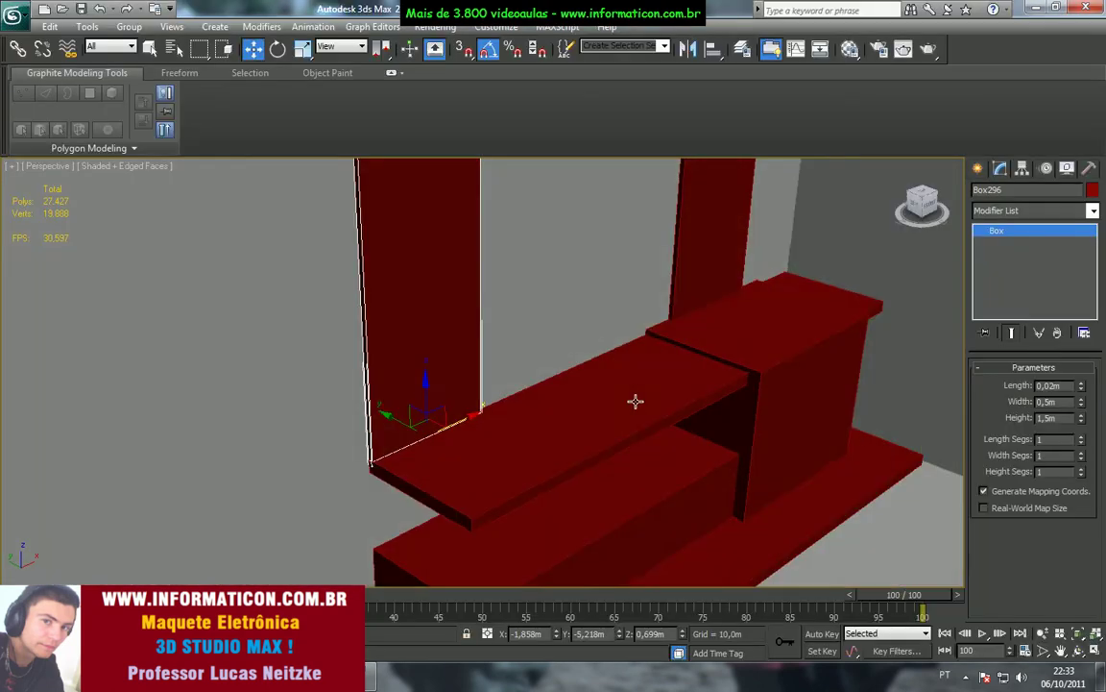
key(alt+Tab)
key(alt+Tab)
alt+middle_drag(580, 380, 581, 358)
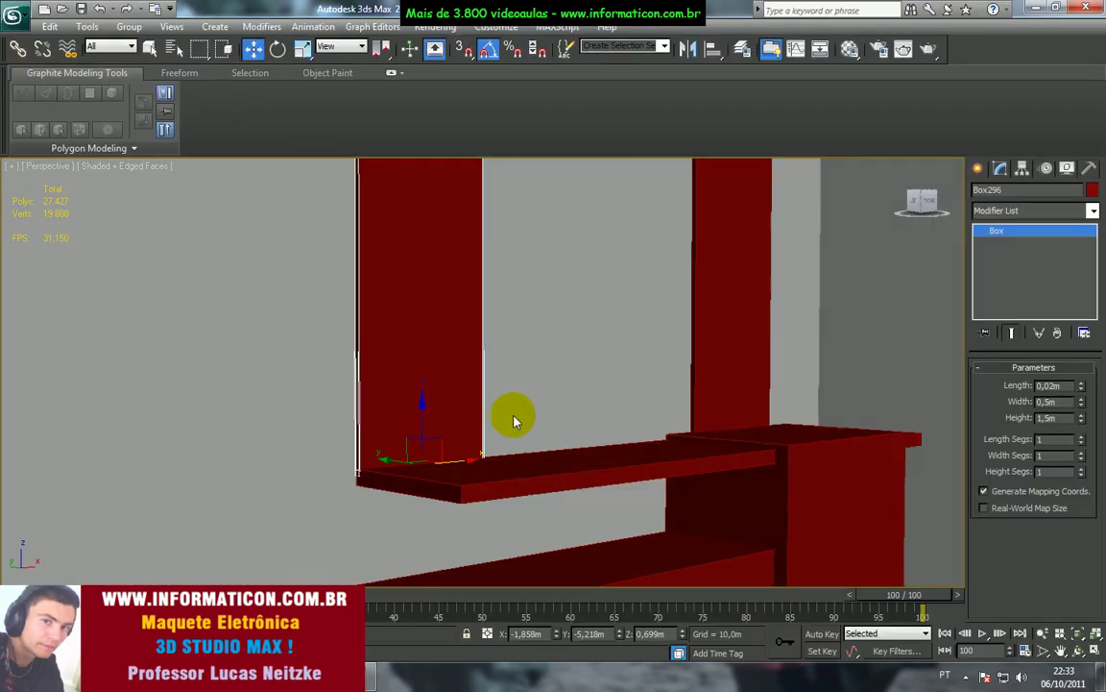
middle_drag(472, 383, 514, 311)
drag(467, 343, 453, 456)
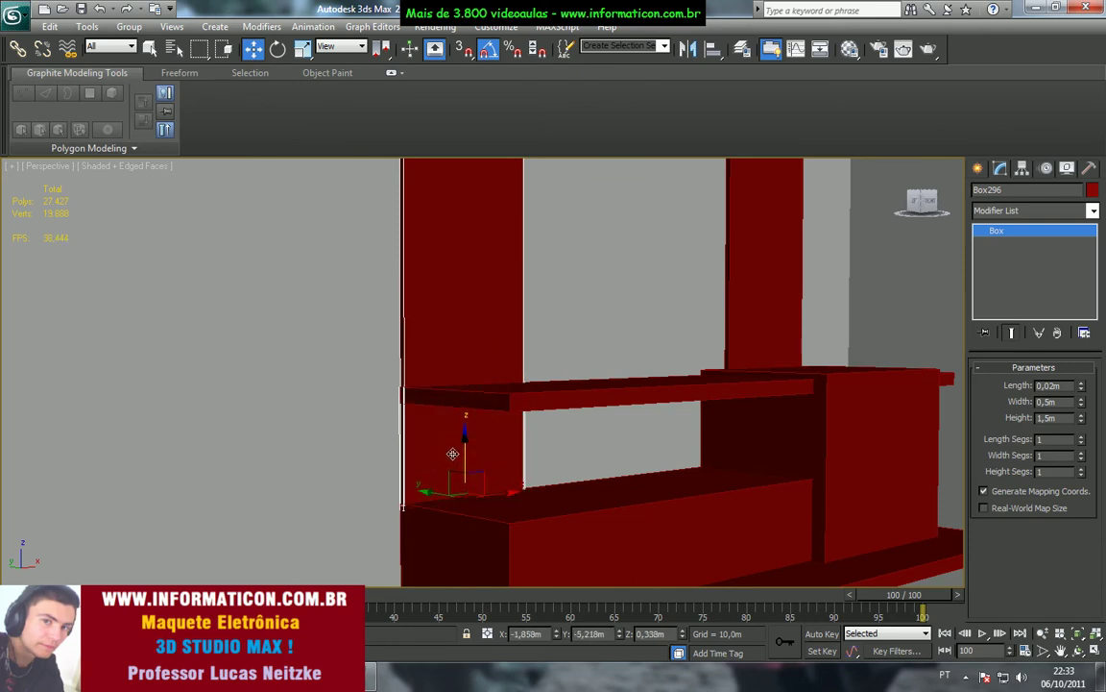
- Raise the copied panel's height to about 1.845 m, keeping its length at 0.02 m and width at 0.5 m
scroll(503, 375, up, 1)
middle_drag(503, 375, 524, 489)
scroll(520, 325, down, 2)
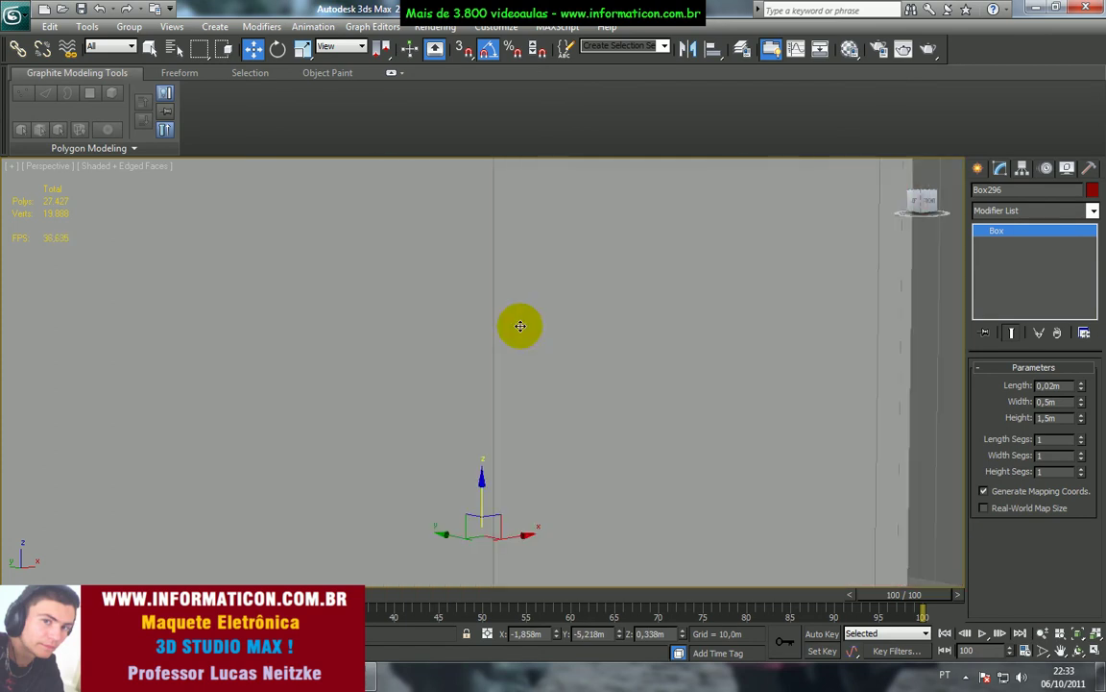
scroll(524, 327, down, 1)
scroll(544, 325, up, 2)
middle_drag(549, 324, 528, 426)
middle_drag(538, 310, 538, 339)
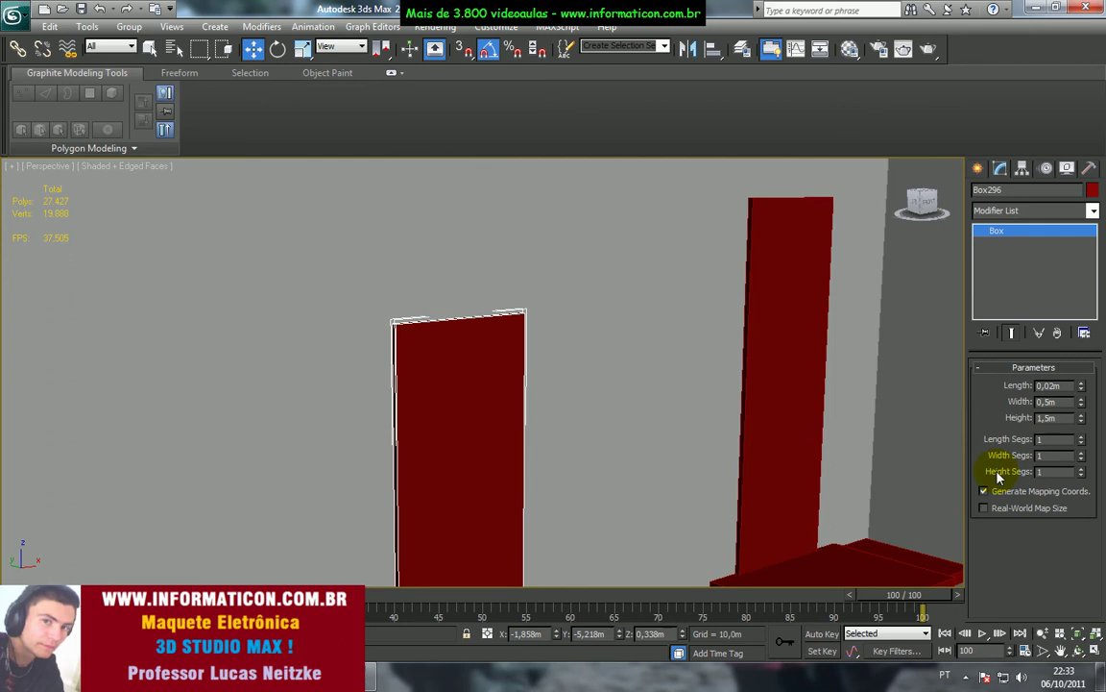
mouse_move(1082, 386)
mouse_down()
mouse_move(1081, 376)
mouse_move(1080, 407)
mouse_move(1081, 397)
mouse_up()
key(ctrl+z)
click(1081, 400)
key(ctrl+z)
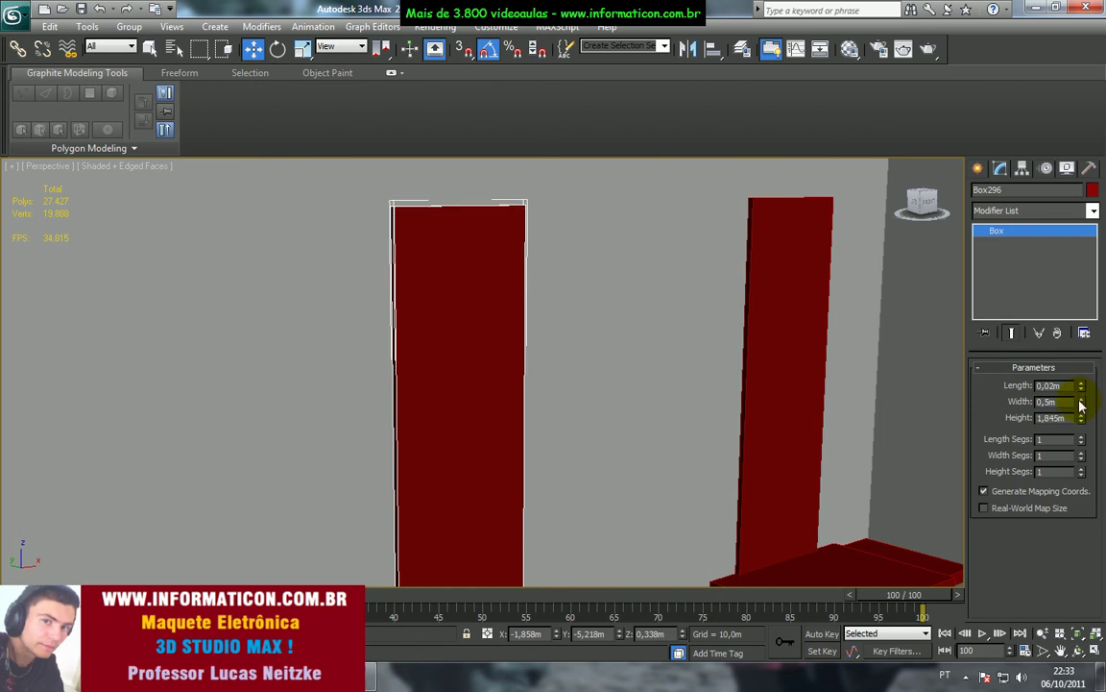
- In the front wireframe view, line the copied panel up with the original at about X -0.243 m and set its height to 1.863 m
key(f)
key(F3)
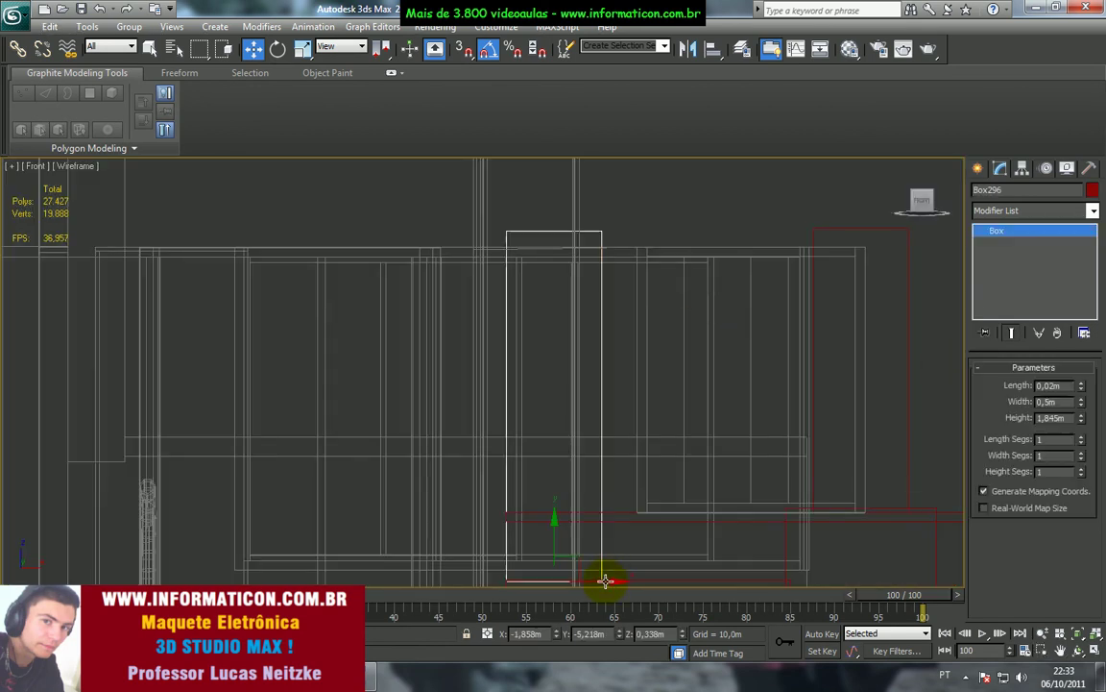
drag(603, 580, 914, 579)
scroll(861, 447, up, 2)
middle_drag(848, 354, 494, 478)
drag(1084, 419, 1084, 420)
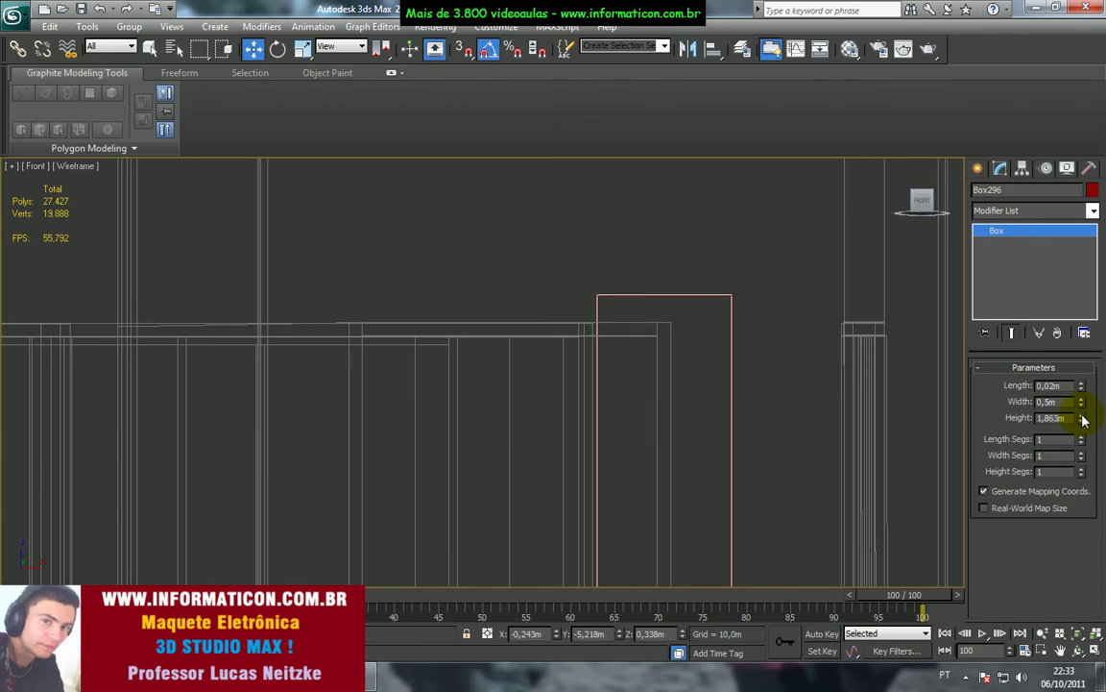
- Return the copied panel along X to about -1.86 m, aligned with the outer end of the unit
middle_drag(693, 431, 801, 318)
scroll(711, 469, down, 4)
middle_drag(709, 472, 733, 434)
drag(732, 434, 520, 432)
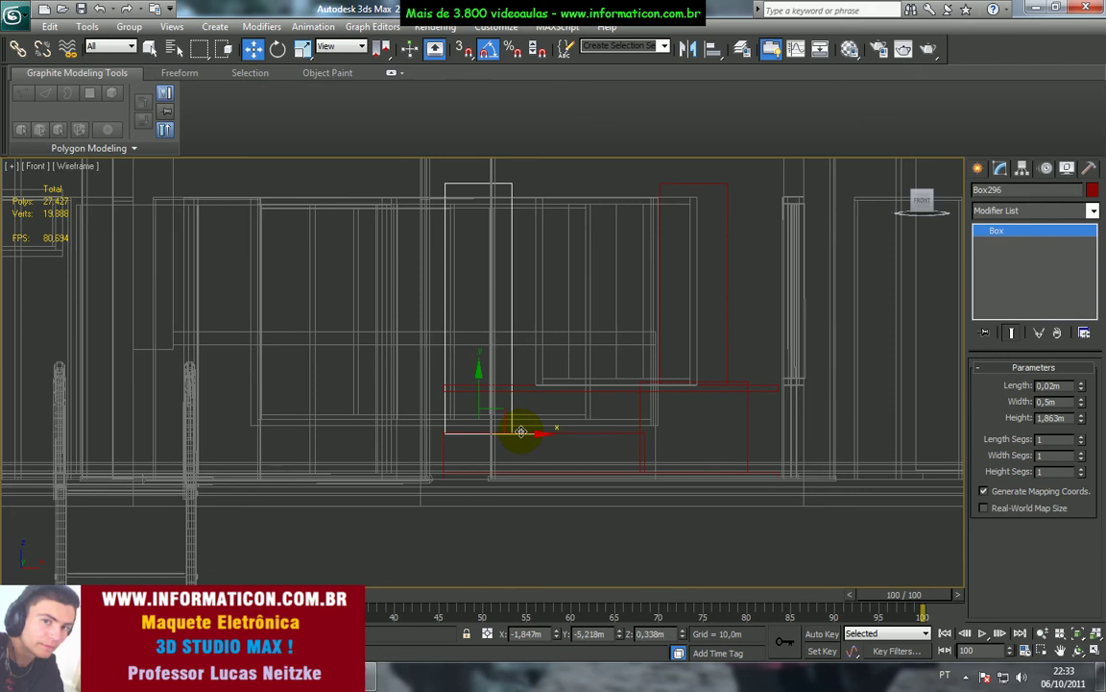
key(F3)
key(p)
scroll(531, 407, down, 6)
alt+middle_drag(531, 407, 611, 375)
scroll(564, 430, up, 5)
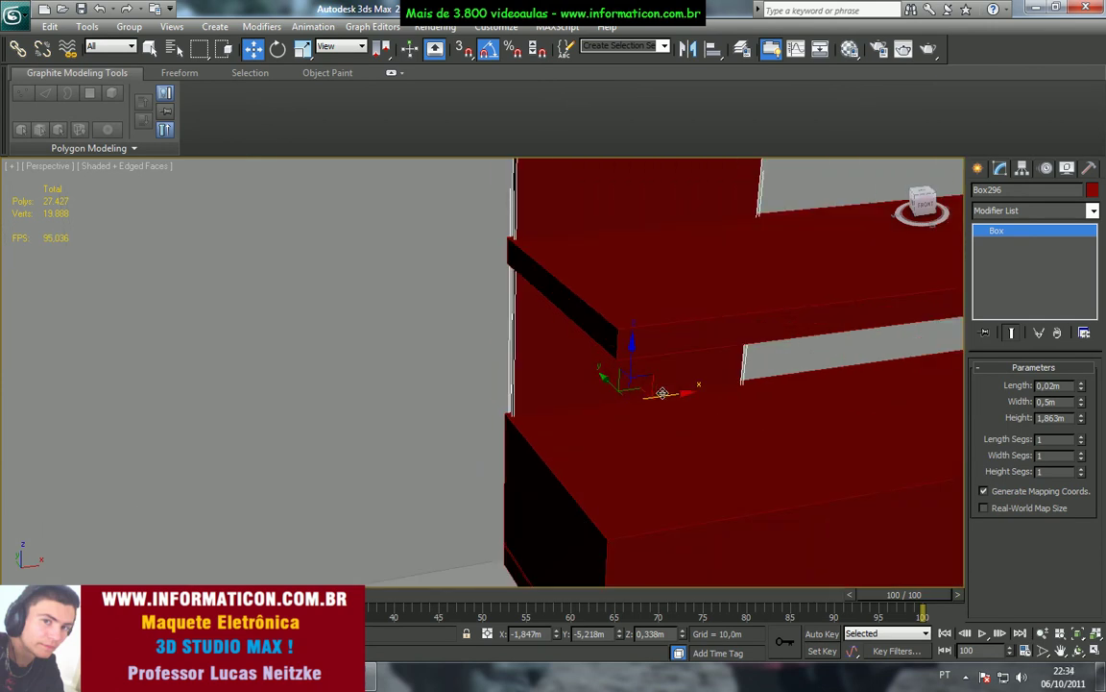
drag(664, 392, 659, 392)
scroll(647, 376, down, 3)
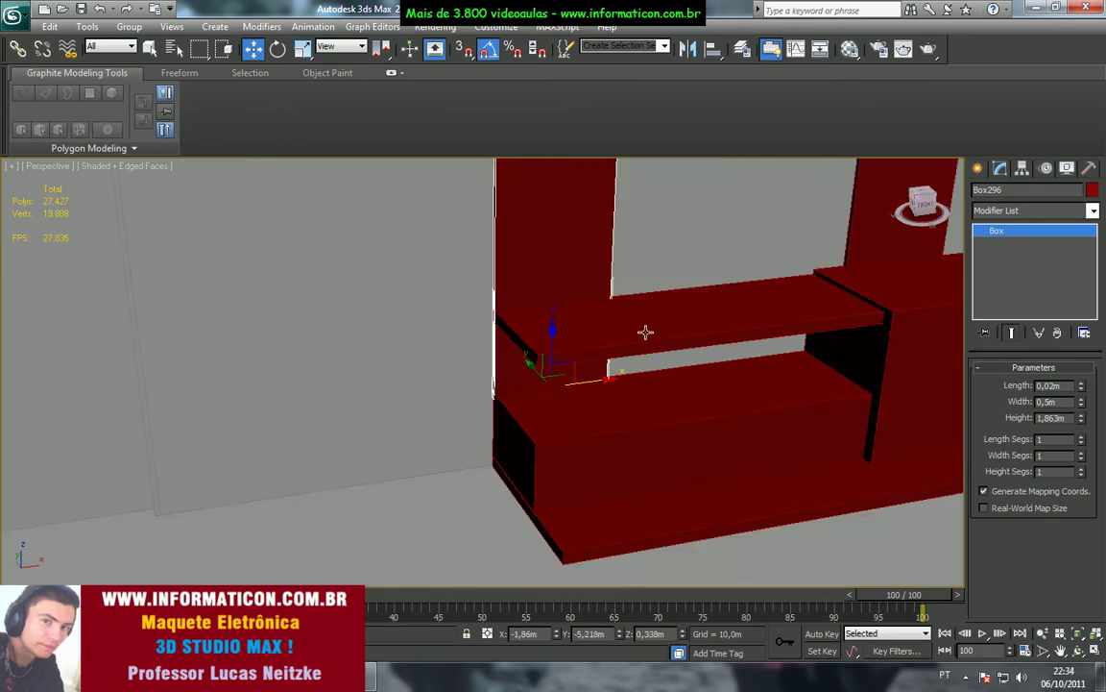
- Increase the copied panel's length to 0.31 m to form a tower and compare it with the reference photo
middle_drag(648, 331, 509, 526)
scroll(555, 440, down, 3)
alt+middle_drag(555, 440, 543, 506)
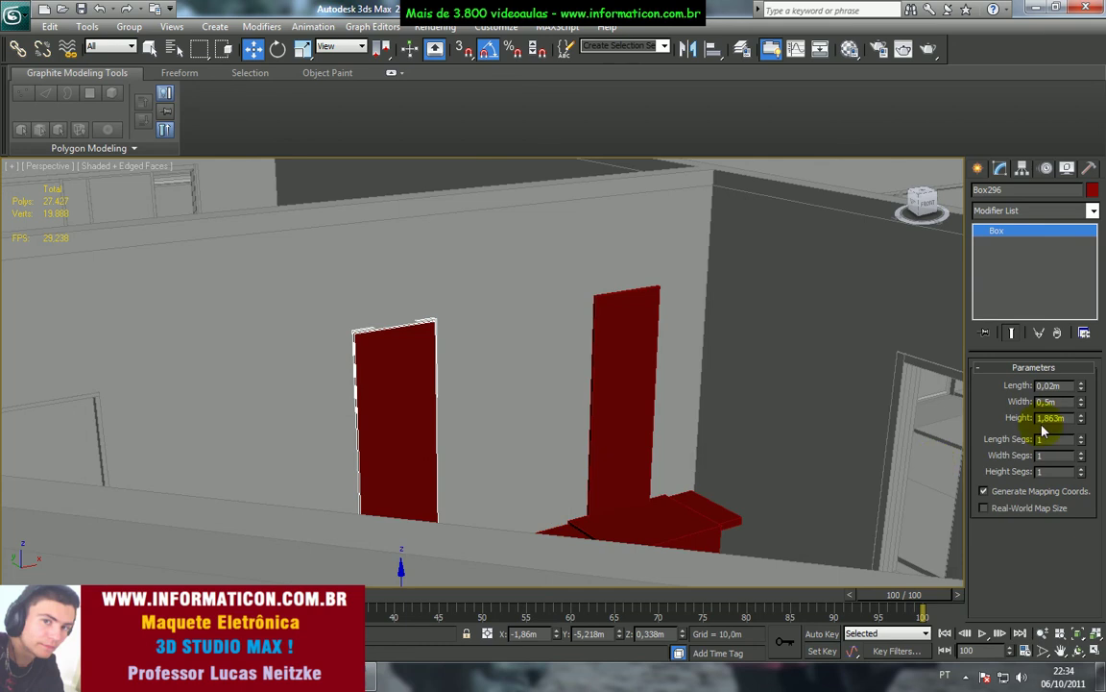
drag(1080, 385, 1080, 361)
scroll(711, 463, up, 1)
alt+middle_drag(710, 463, 537, 275)
scroll(643, 435, up, 4)
key(alt+Tab)
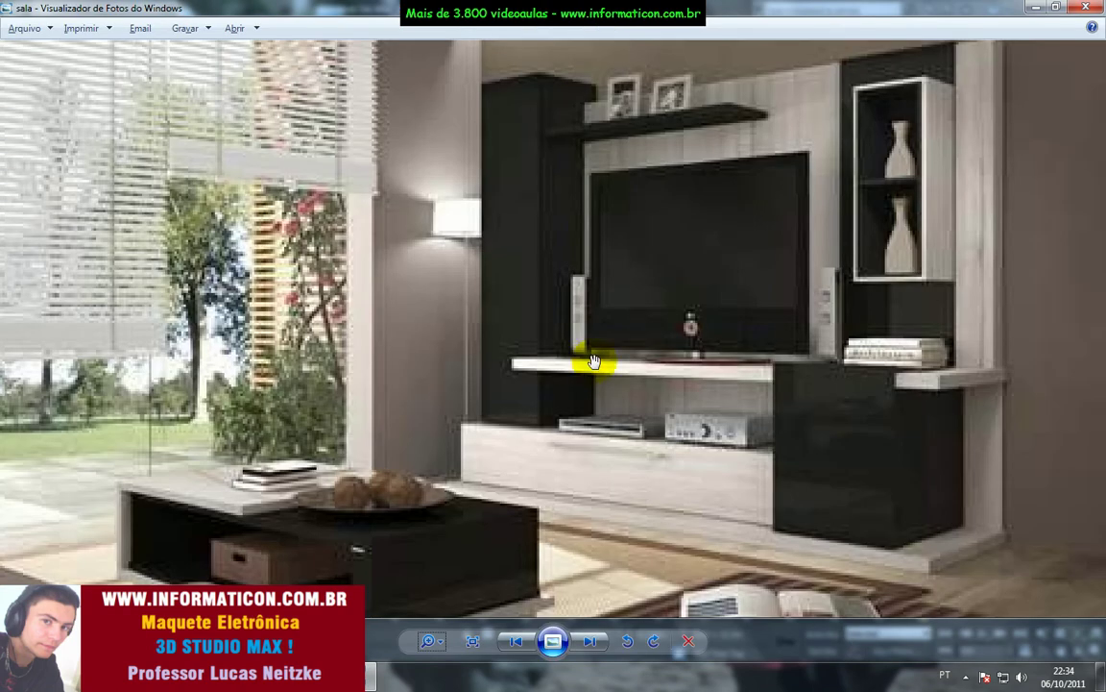
key(alt+Tab)
alt+middle_drag(575, 371, 471, 367)
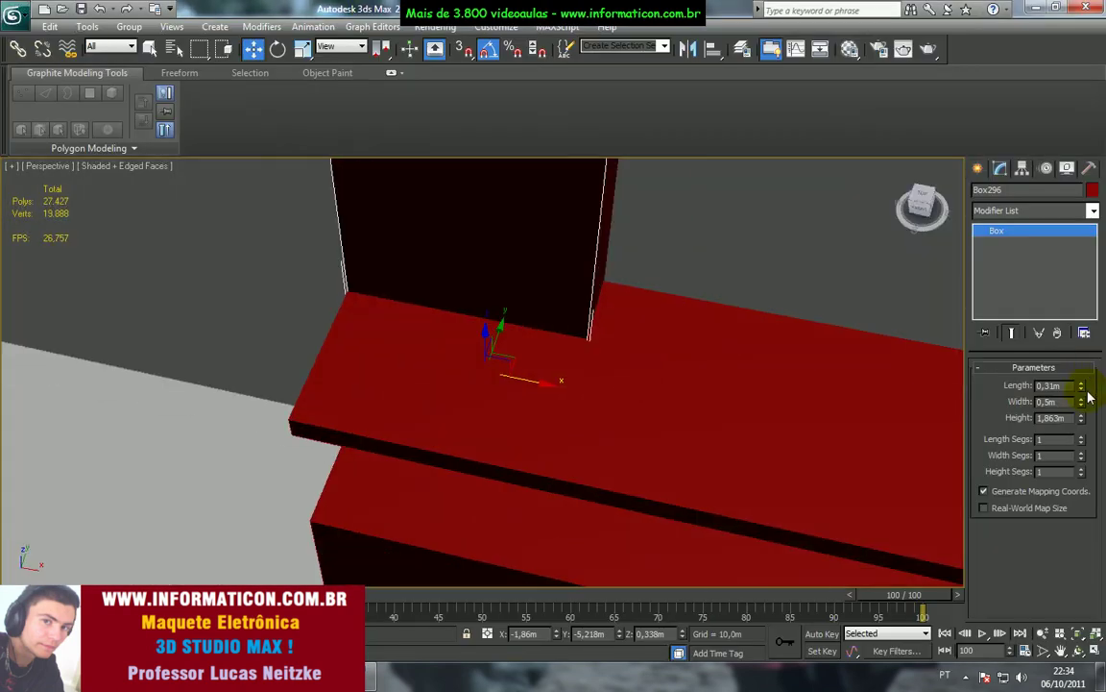
- Increase the tower's length further so it extends across most of the long shelf's depth
drag(1082, 386, 1080, 338)
middle_drag(728, 376, 673, 360)
drag(1065, 387, 844, 405)
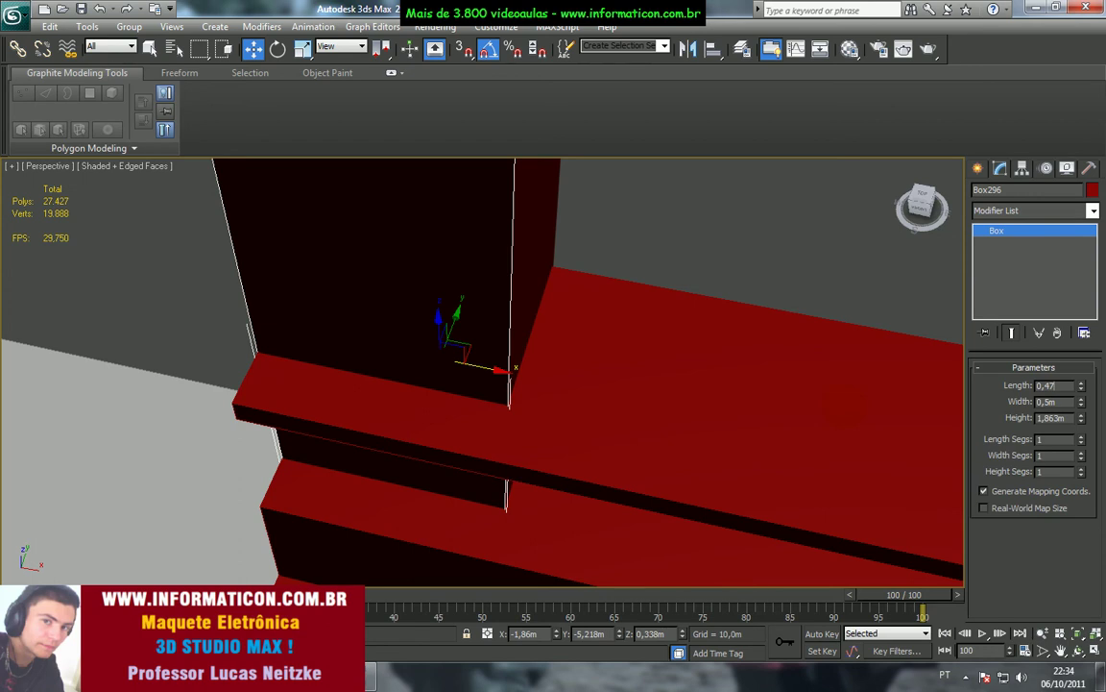
text(7)
key(Return)
- Following the reference photo, copy the long 2.5 m shelf upward along Z to about 1.86 m
click(620, 377)
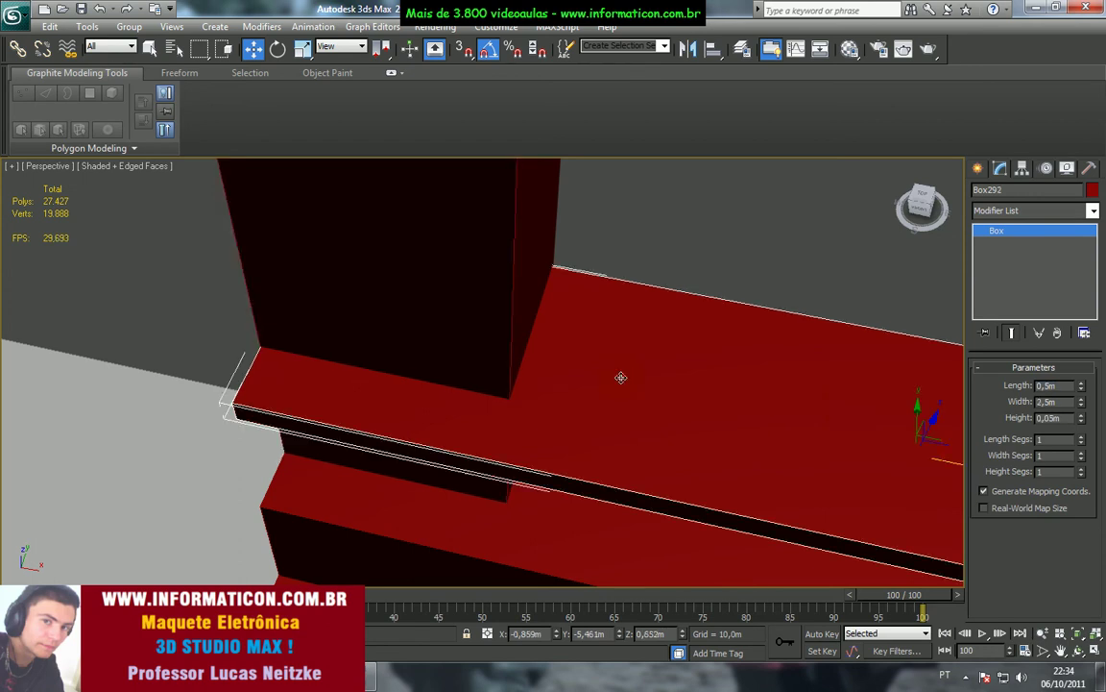
click(678, 273)
scroll(676, 273, down, 5)
alt+middle_drag(667, 316, 763, 277)
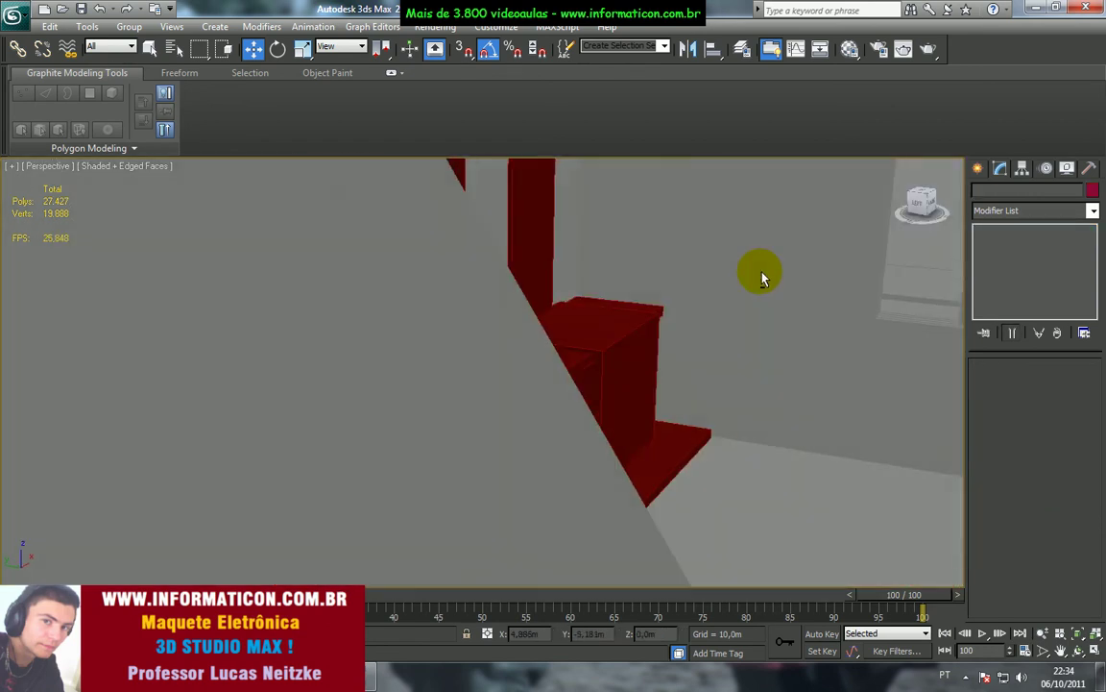
key(alt+Tab)
key(alt+Tab)
alt+middle_drag(574, 272, 486, 363)
click(503, 437)
middle_drag(503, 437, 452, 475)
shift+drag(502, 431, 489, 144)
click(559, 401)
mouse_move(567, 379)
middle_down()
mouse_move(618, 371)
mouse_move(544, 403)
mouse_move(580, 438)
mouse_move(575, 542)
middle_up()
- Using the reference photo, resize the upper shelf to a width of 1 m and a length of 0.3 m
key(alt+Tab)
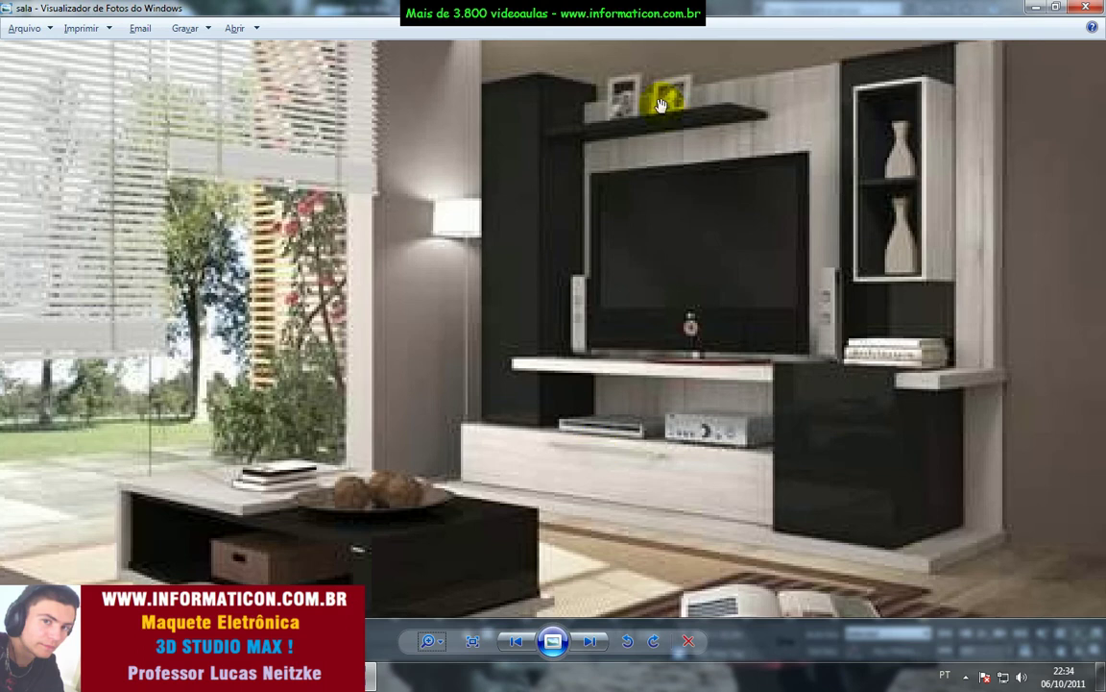
key(alt+Tab)
alt+middle_drag(531, 349, 440, 447)
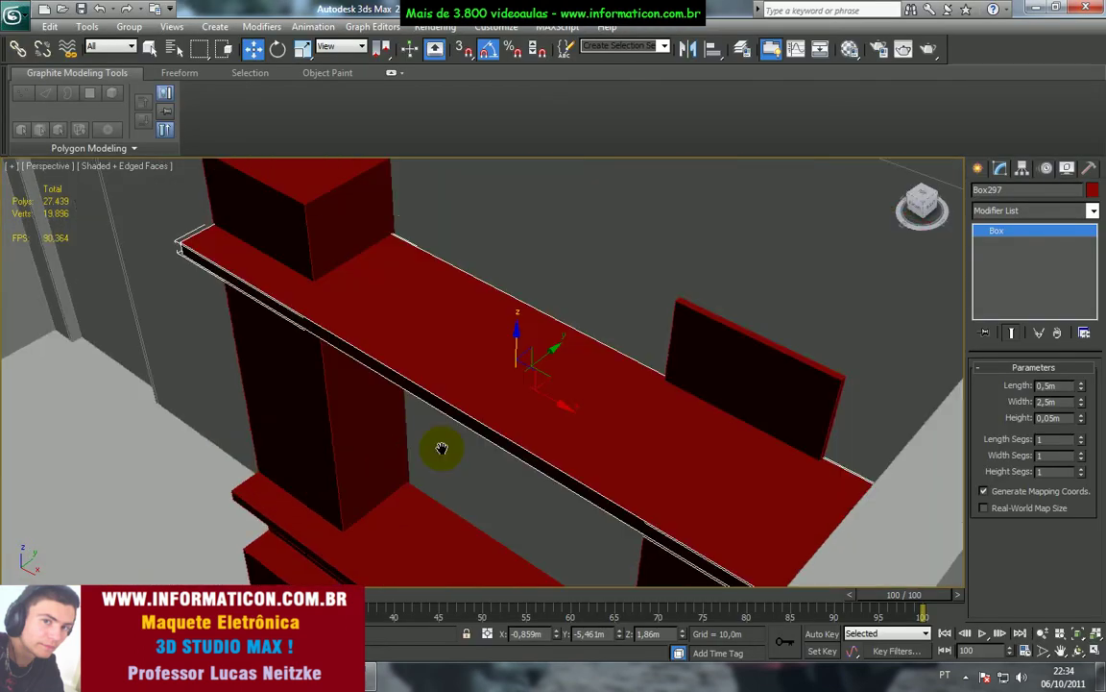
mouse_move(1082, 407)
mouse_down()
mouse_move(1103, 459)
mouse_move(1080, 402)
mouse_up()
key(ctrl+z)
click(1082, 390)
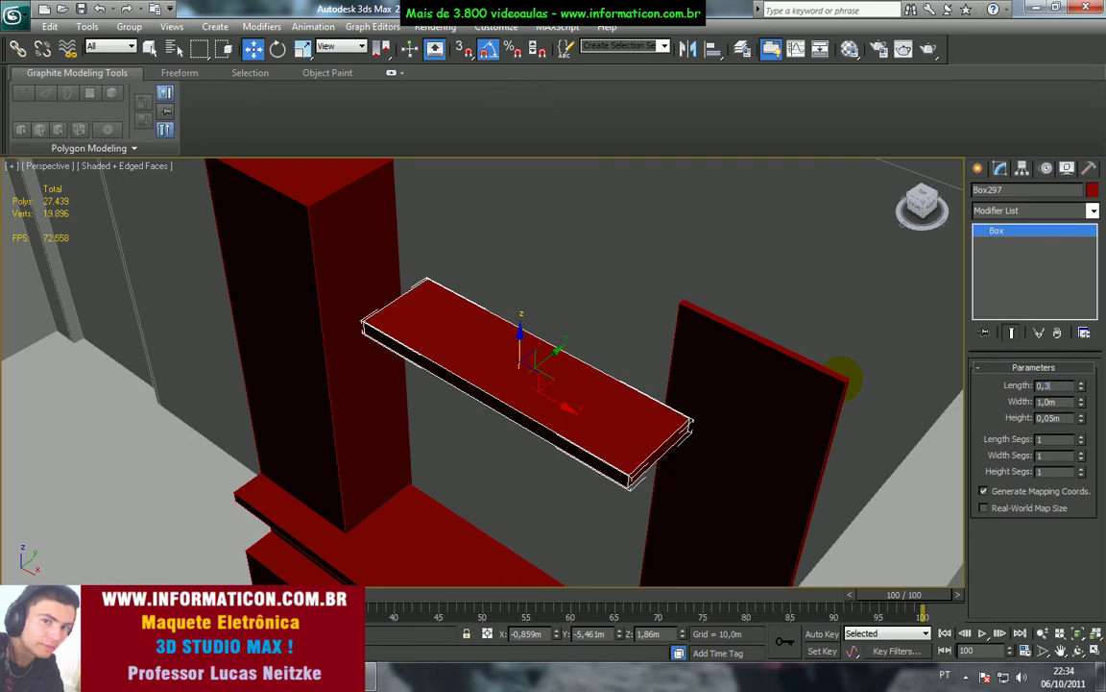
key(Return)
- In the top wireframe view, move the upper shelf against the tower and wall, to about X -1.109 m, Y -5.361 m
middle_click(596, 316)
key(t)
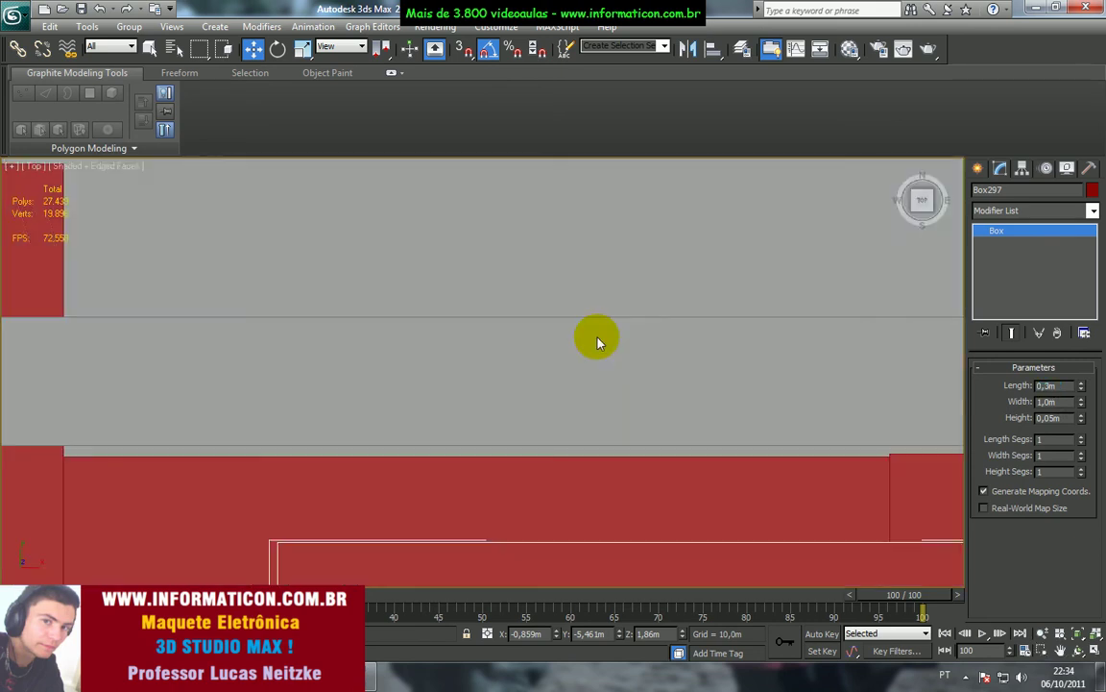
key(F3)
scroll(509, 354, down, 8)
scroll(509, 380, up, 6)
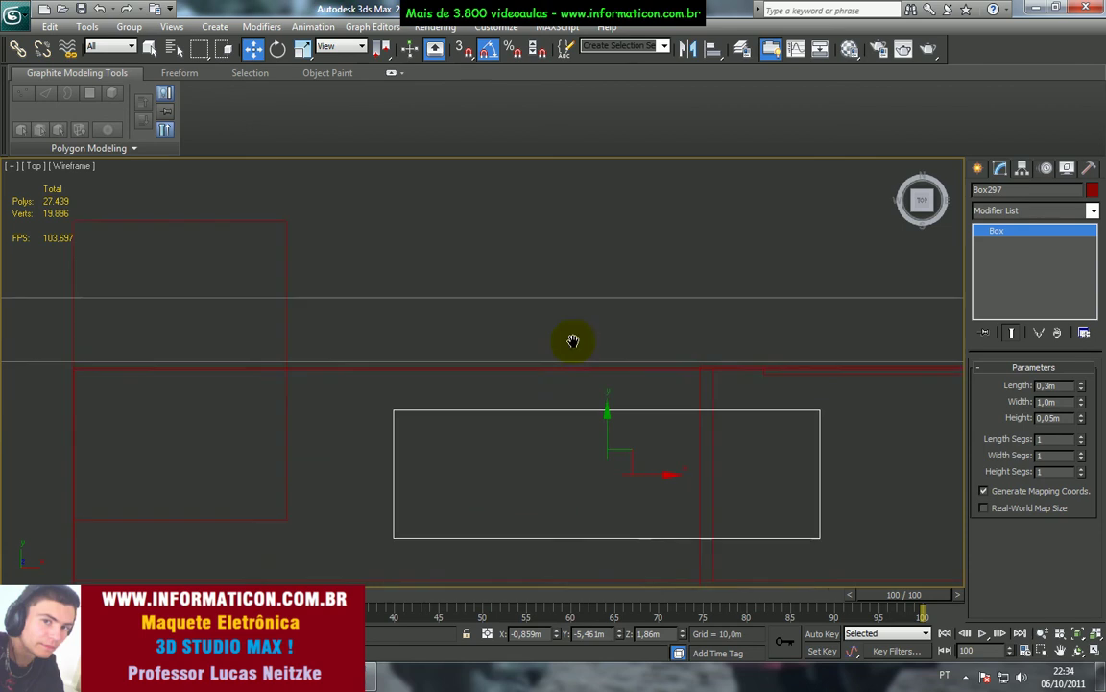
drag(629, 435, 523, 395)
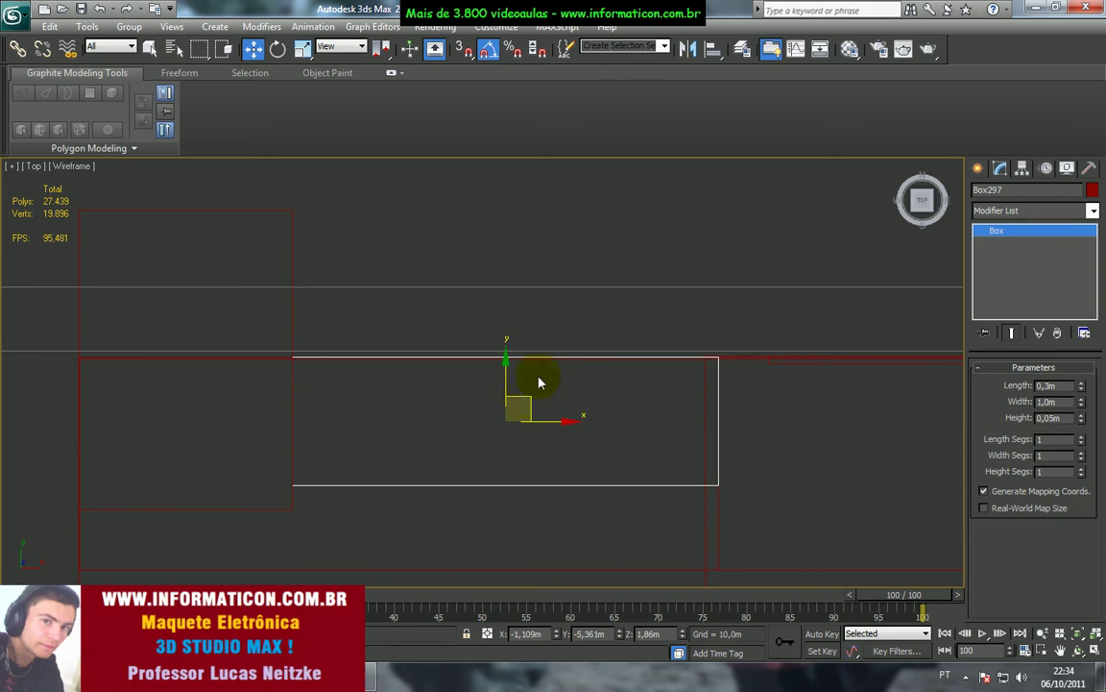
key(p)
key(z)
key(F3)
mouse_move(522, 368)
alt+middle_down()
mouse_move(521, 322)
mouse_move(493, 291)
alt+middle_up()
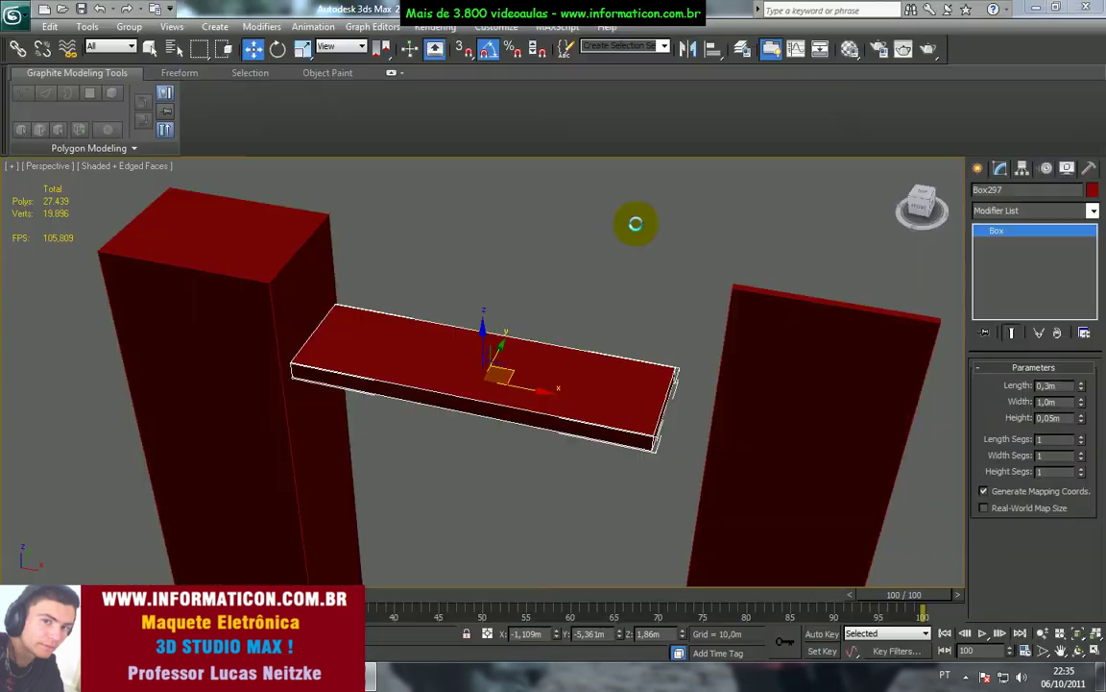
- Reduce the upper shelf's width to 0.88 m and slide it along X back toward the tower, to about X -1.184 m
alt+middle_drag(636, 222, 622, 239)
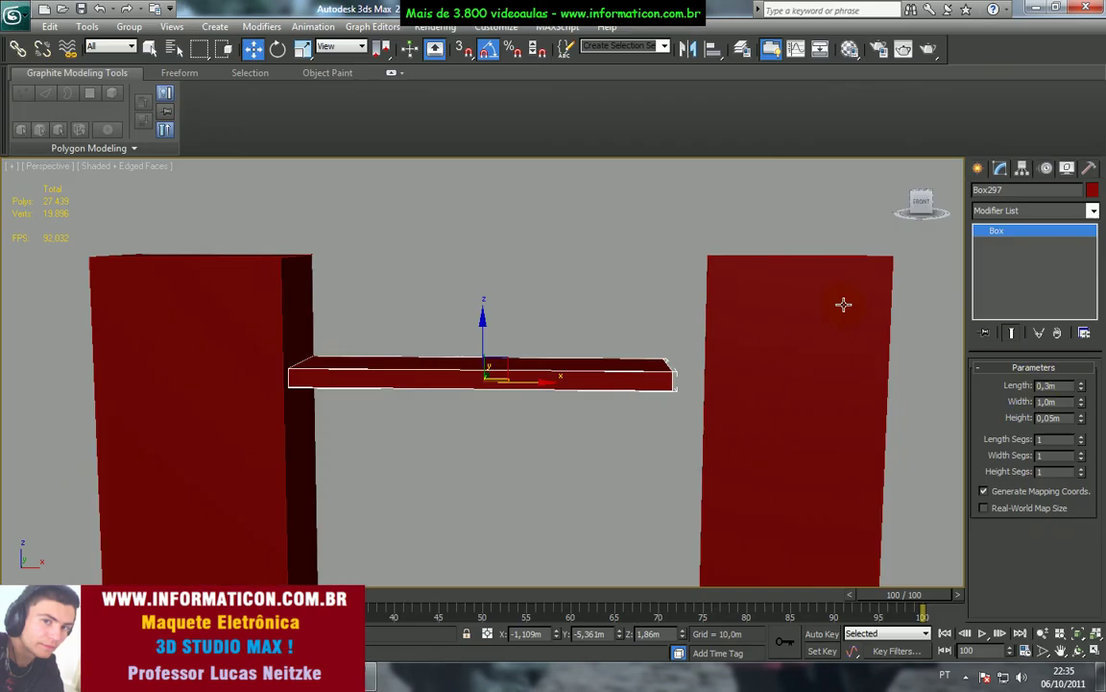
drag(1081, 402, 1082, 413)
alt+middle_drag(577, 309, 526, 348)
mouse_move(518, 389)
mouse_down()
mouse_move(477, 378)
mouse_move(499, 379)
mouse_up()
mouse_move(500, 377)
alt+middle_down()
mouse_move(516, 321)
mouse_move(531, 314)
alt+middle_up()
scroll(531, 315, down, 3)
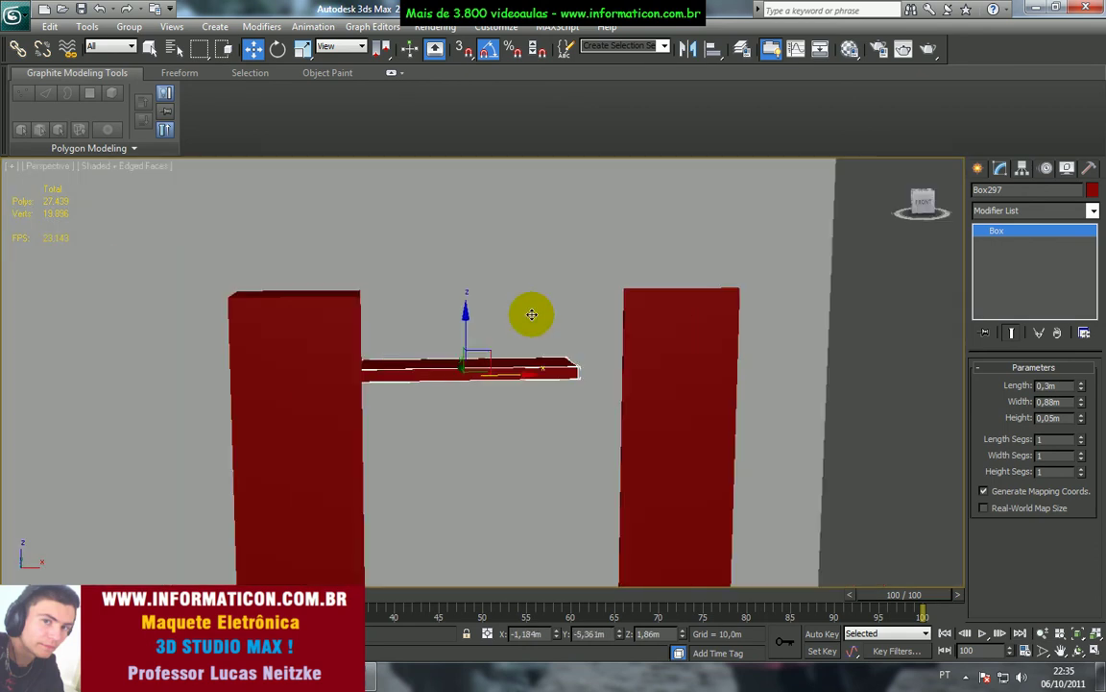
- In wireframe, fine-tune the upper shelf's contact with the tower along X to about X -1.171 m, and deselect it
key(F3)
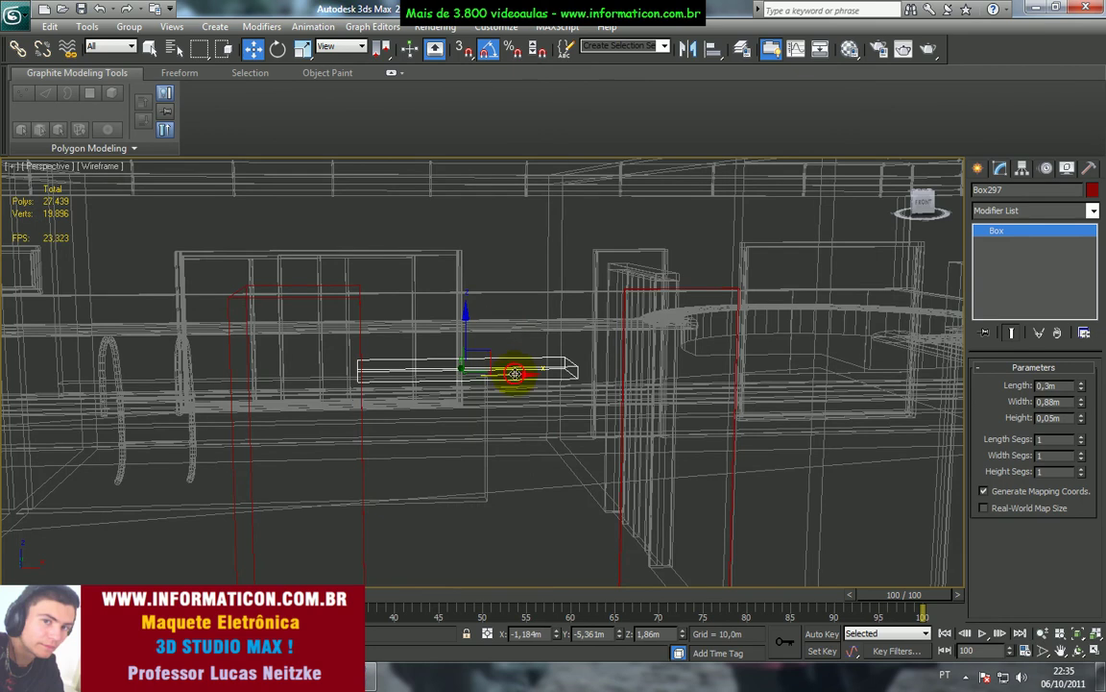
drag(516, 374, 518, 373)
key(F3)
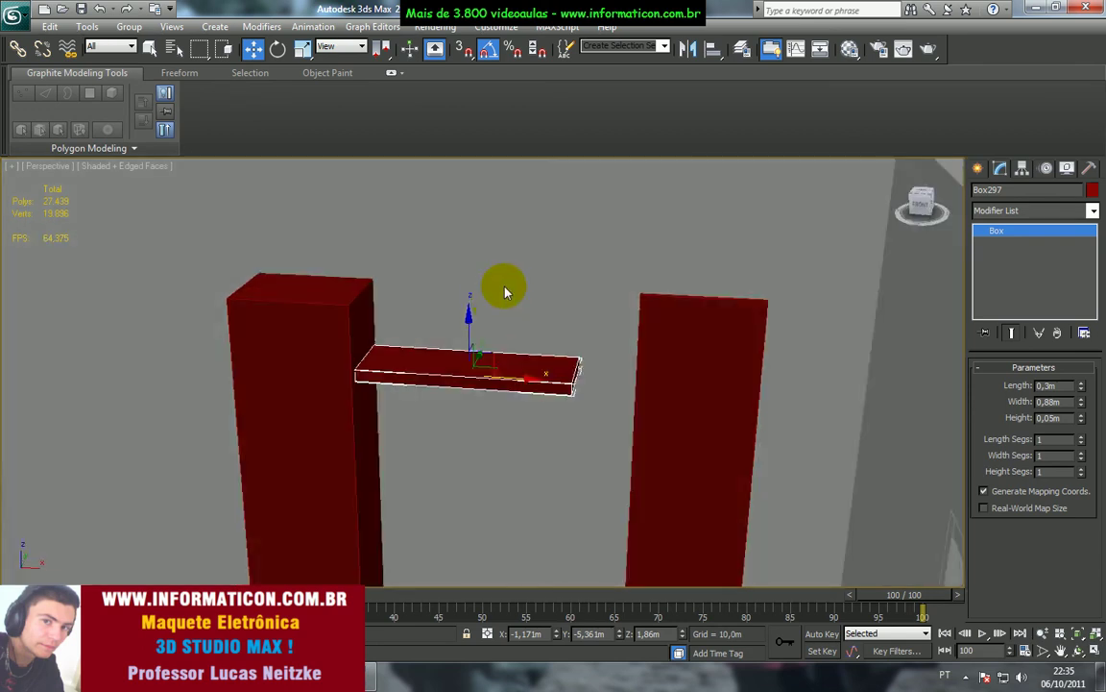
click(506, 292)
scroll(502, 293, up, 2)
key(F3)
key(F3)
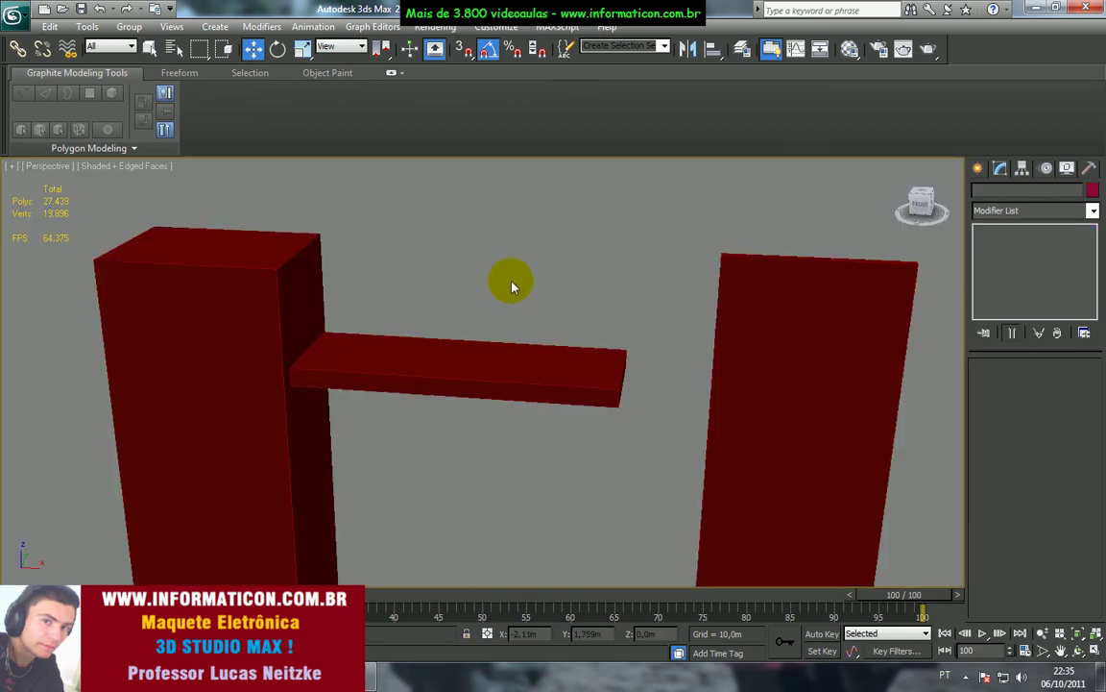
alt+middle_drag(449, 279, 406, 291)
- Following the reference photo, set the upper shelf to 0.25 m length and 0.89 m width, and move it toward the wall to about Y -5.319 m
key(alt+Tab)
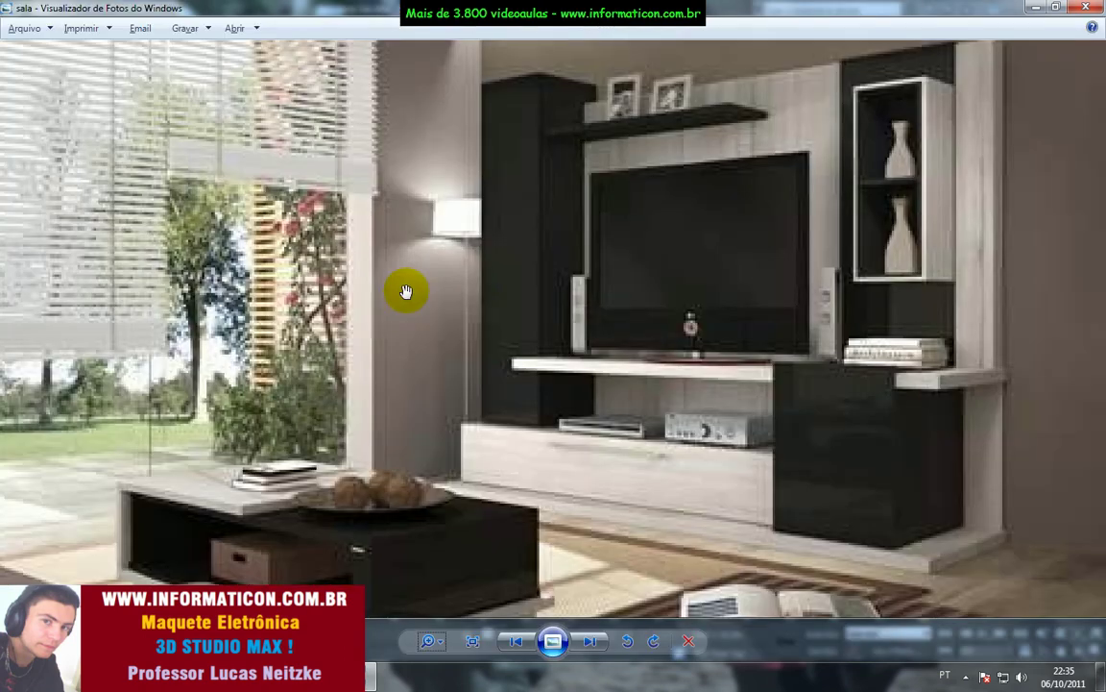
key(alt+Tab)
click(445, 299)
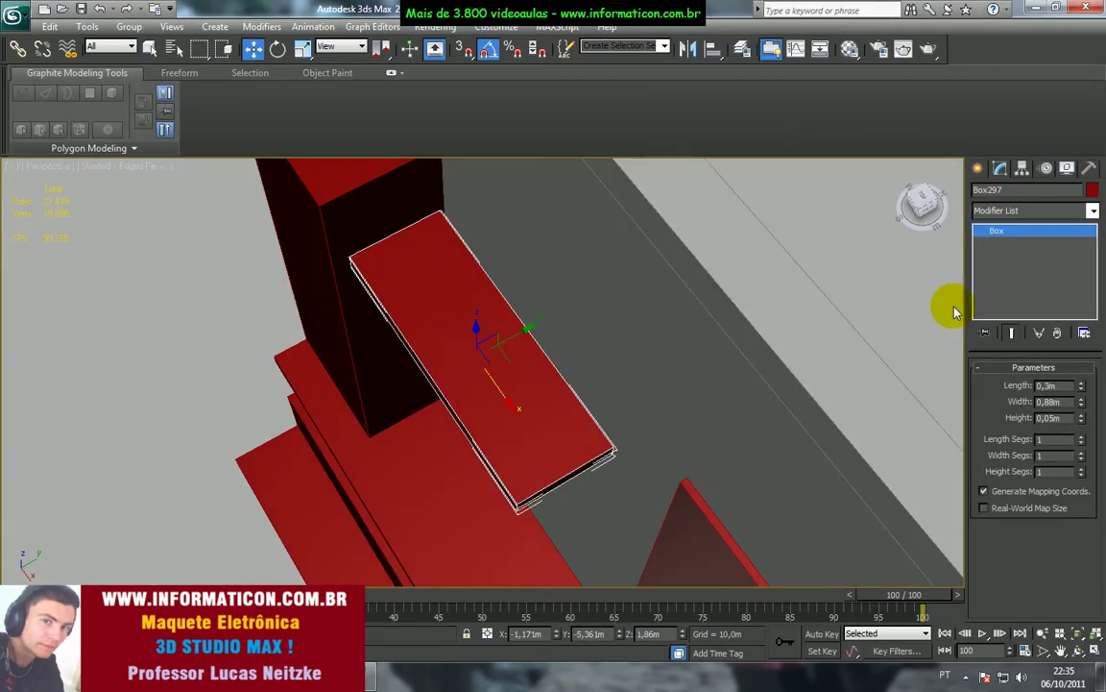
drag(1083, 395, 1083, 399)
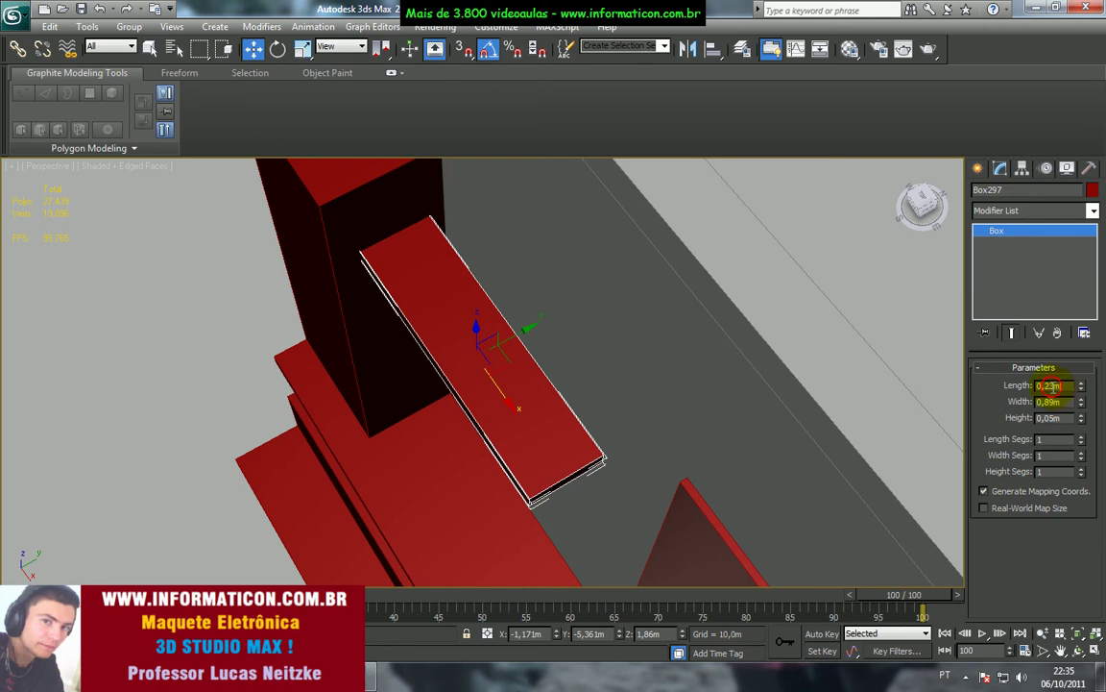
text(5)
key(Return)
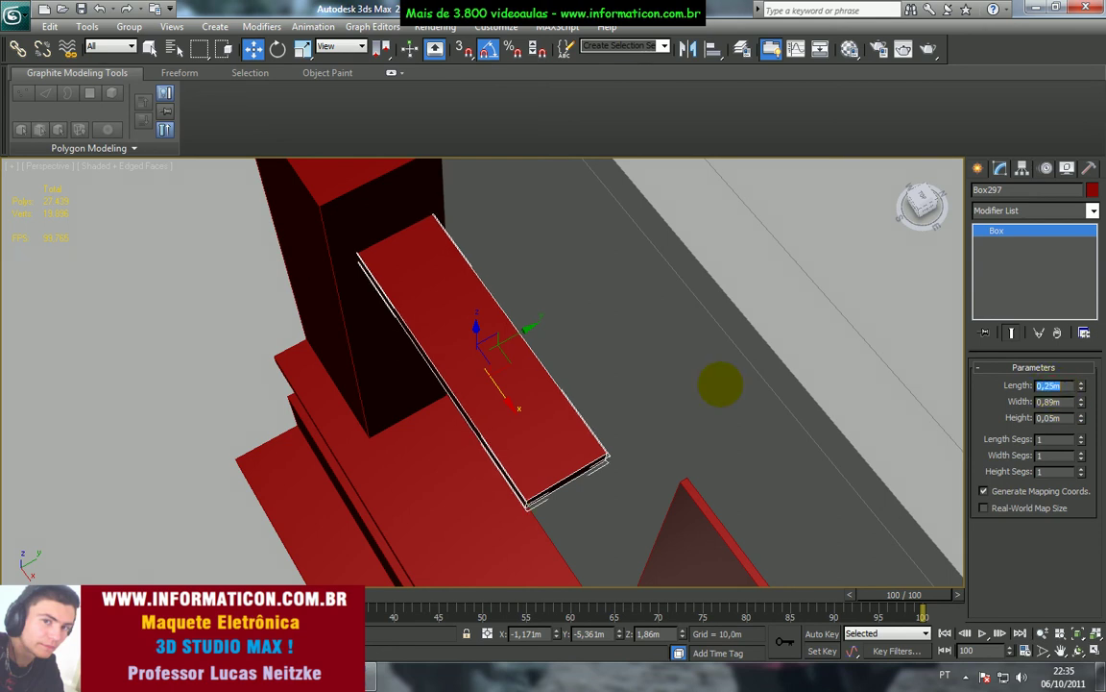
mouse_move(528, 337)
mouse_down()
mouse_move(514, 338)
mouse_move(532, 329)
mouse_up()
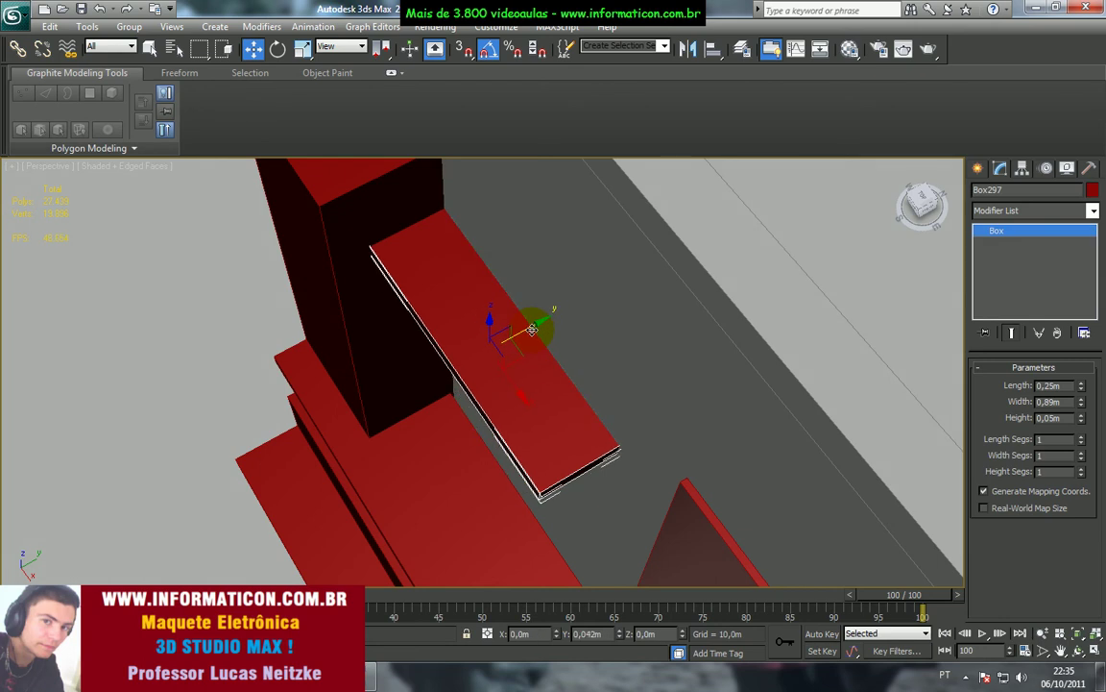
- Compare the modelled wall unit with the reference photo, examining the open niche mounted on the dark vertical panel
alt+middle_drag(553, 340, 722, 282)
click(796, 243)
scroll(782, 264, down, 3)
scroll(735, 312, up, 3)
middle_drag(653, 310, 684, 236)
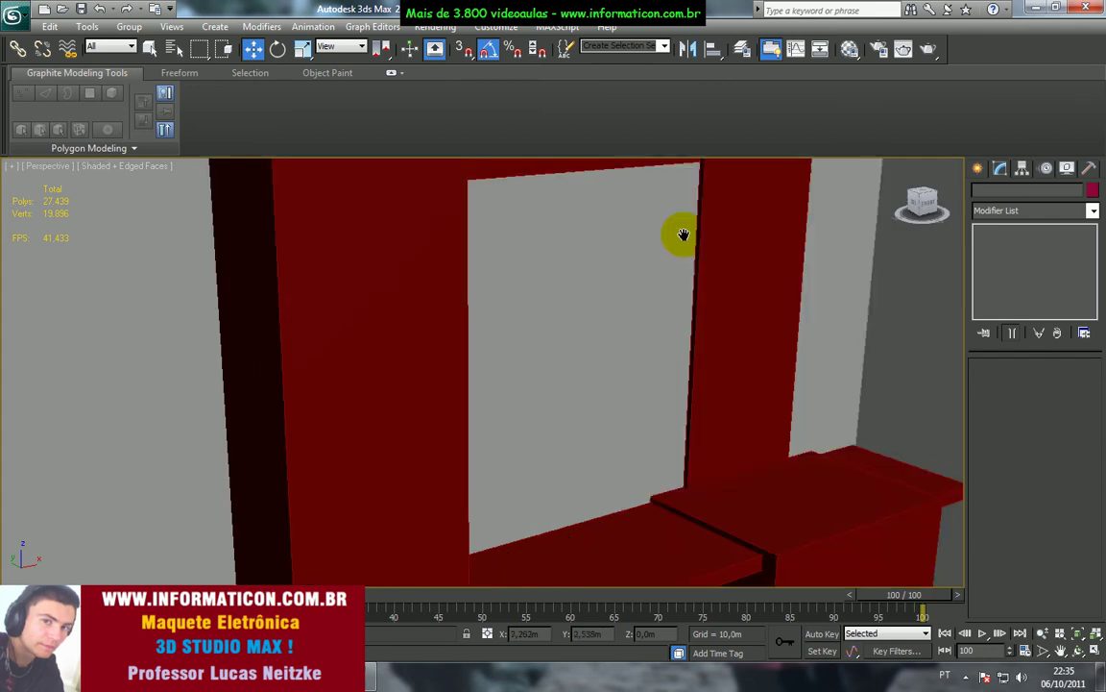
key(alt+Tab)
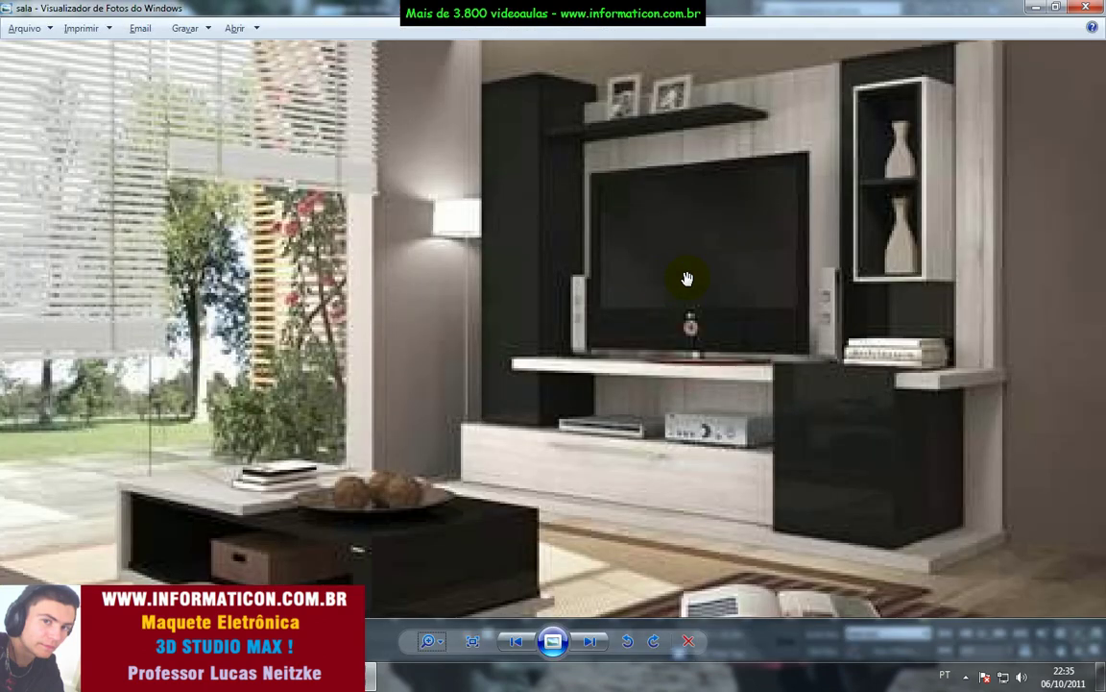
key(alt+Tab)
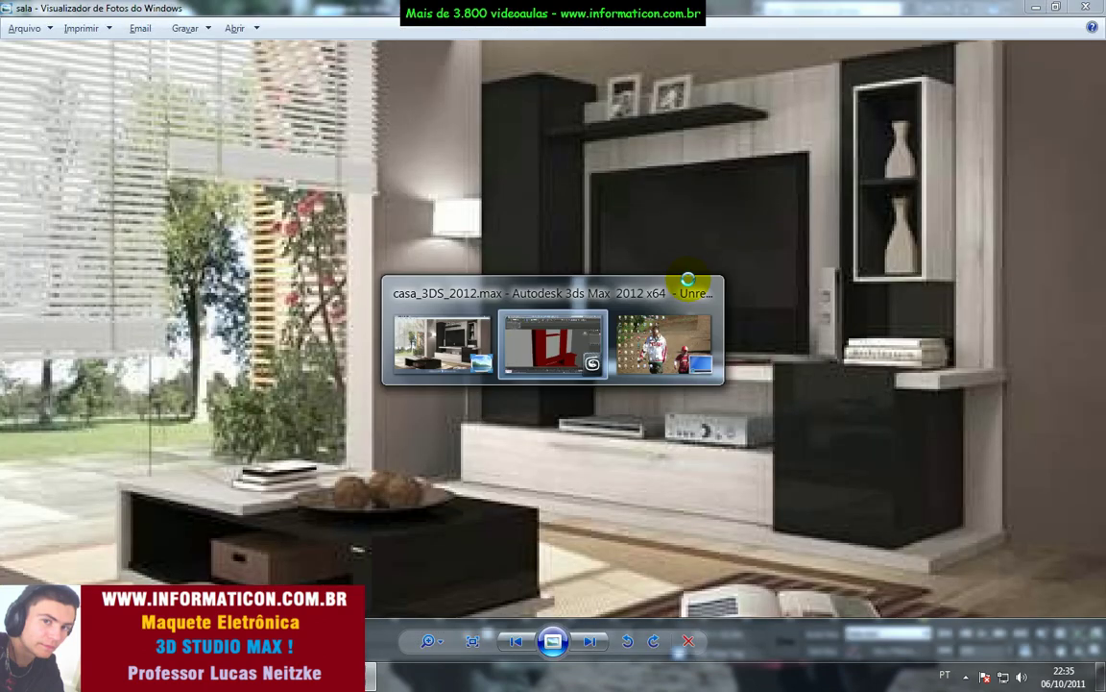
key(alt+Tab)
key(alt+Tab)
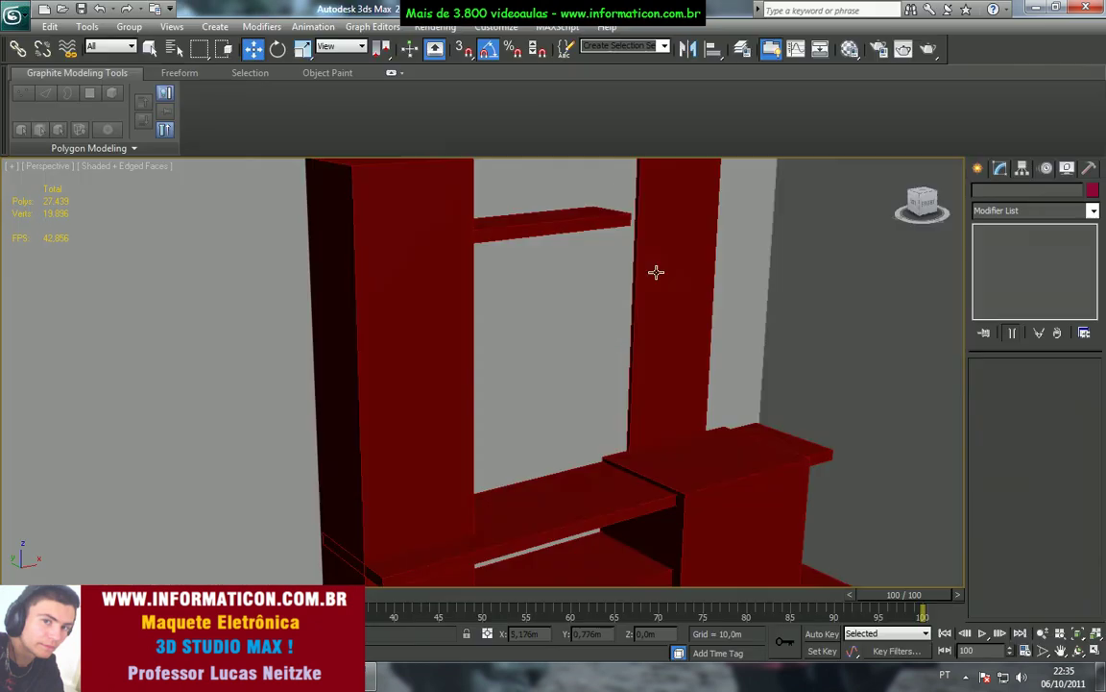
key(alt+Tab)
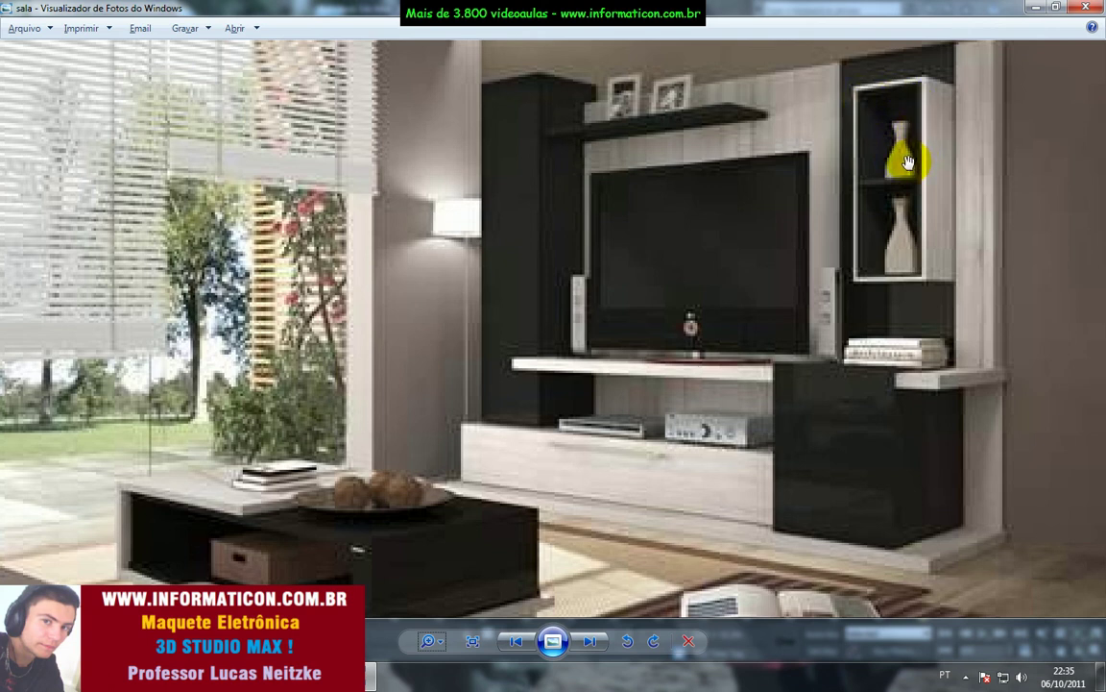
- Copy the upper shelf along X to the narrow vertical panel as one independent copy, at about X -0.075 m
key(alt+Tab)
click(601, 221)
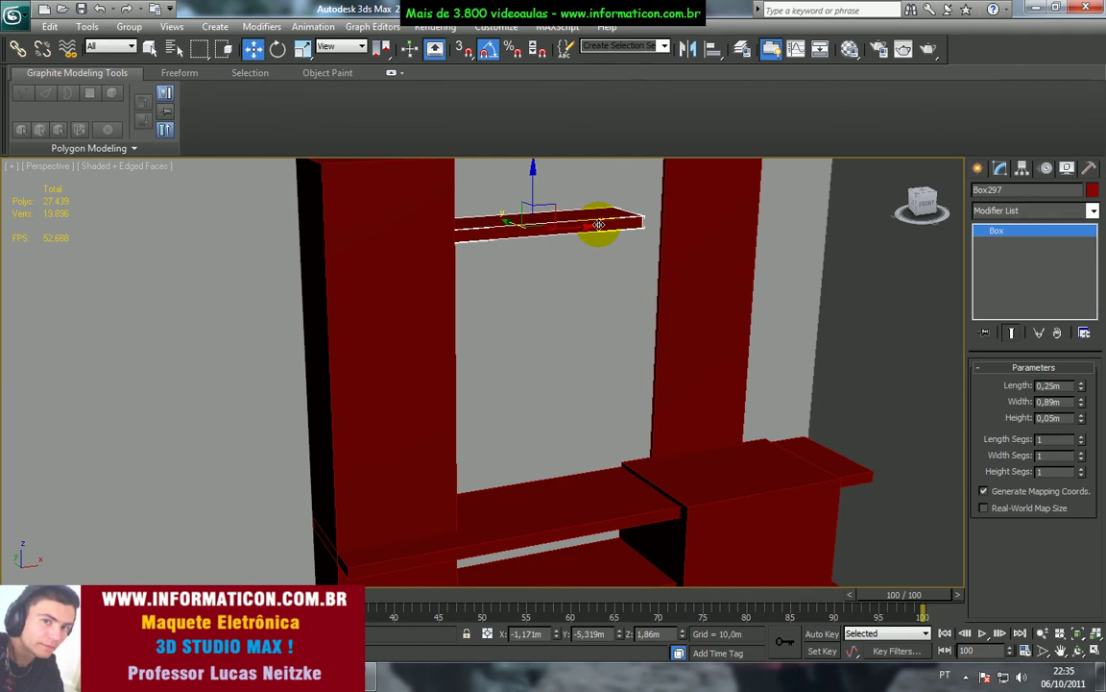
middle_drag(601, 230, 514, 341)
key(e)
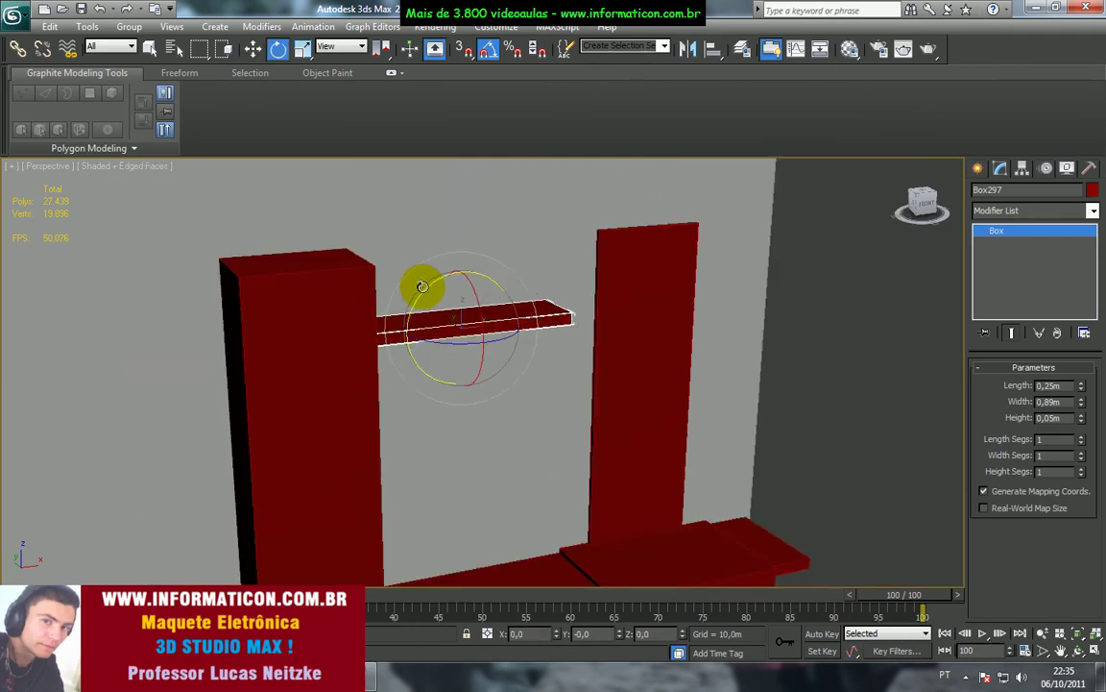
key(w)
mouse_move(509, 328)
mouse_down()
mouse_move(751, 310)
mouse_move(728, 318)
mouse_up()
key(ctrl+z)
mouse_move(521, 322)
shift+mouse_down()
mouse_move(686, 301)
mouse_move(740, 272)
mouse_move(769, 281)
shift+mouse_up()
click(556, 401)
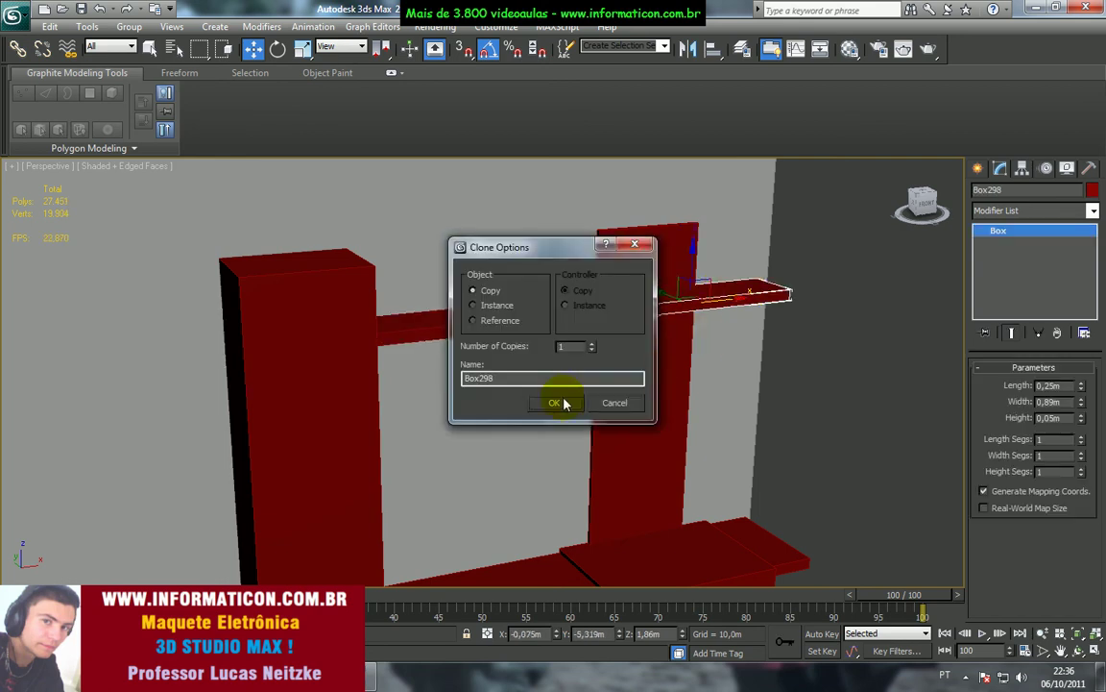
middle_drag(790, 341, 700, 353)
- Check the reference photo and move the copied shelf along X toward the centre of the narrow panel, to about X -0.234 m
key(alt+Tab)
key(alt+Tab)
mouse_move(758, 324)
alt+middle_down()
mouse_move(646, 356)
mouse_move(600, 343)
mouse_move(676, 358)
alt+middle_up()
scroll(615, 347, down, 3)
scroll(677, 359, up, 4)
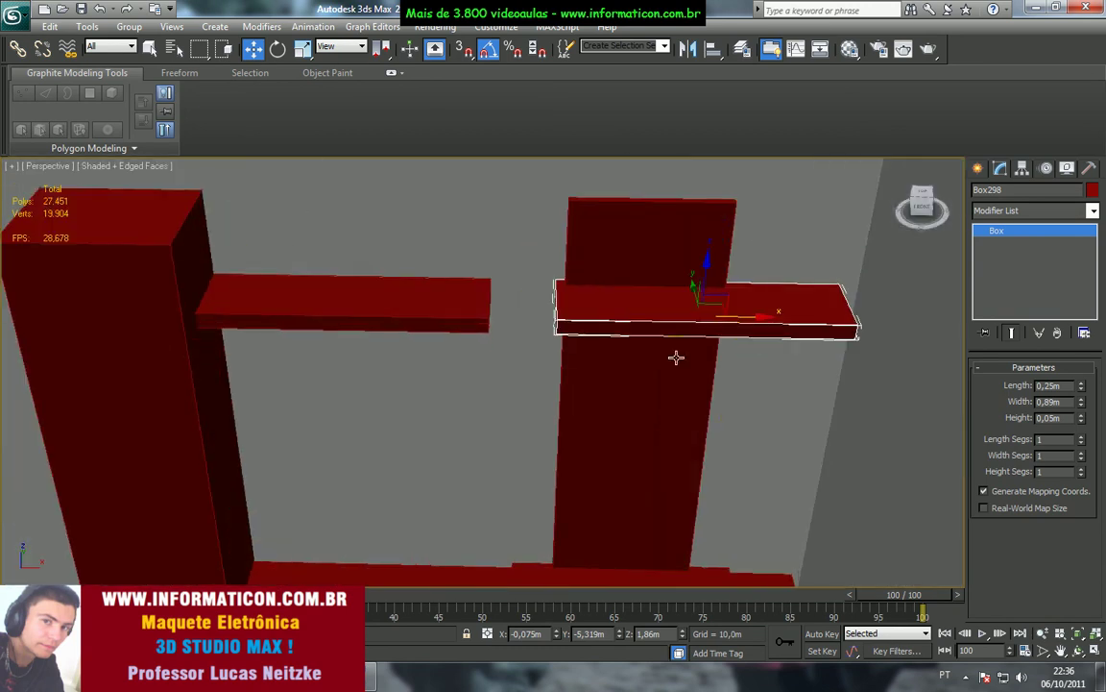
mouse_move(759, 317)
mouse_down()
mouse_move(735, 317)
mouse_move(749, 316)
mouse_up()
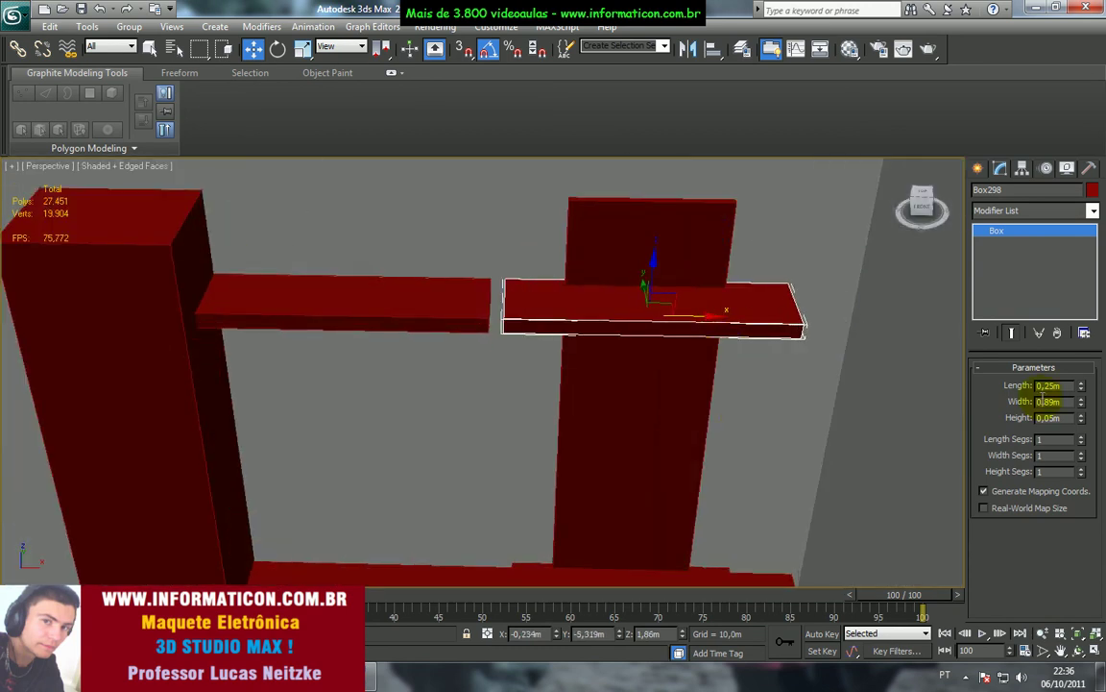
- Set the copied shelf's width to 0.4 m, checking the niche proportions against the reference photo
drag(1081, 401, 1081, 439)
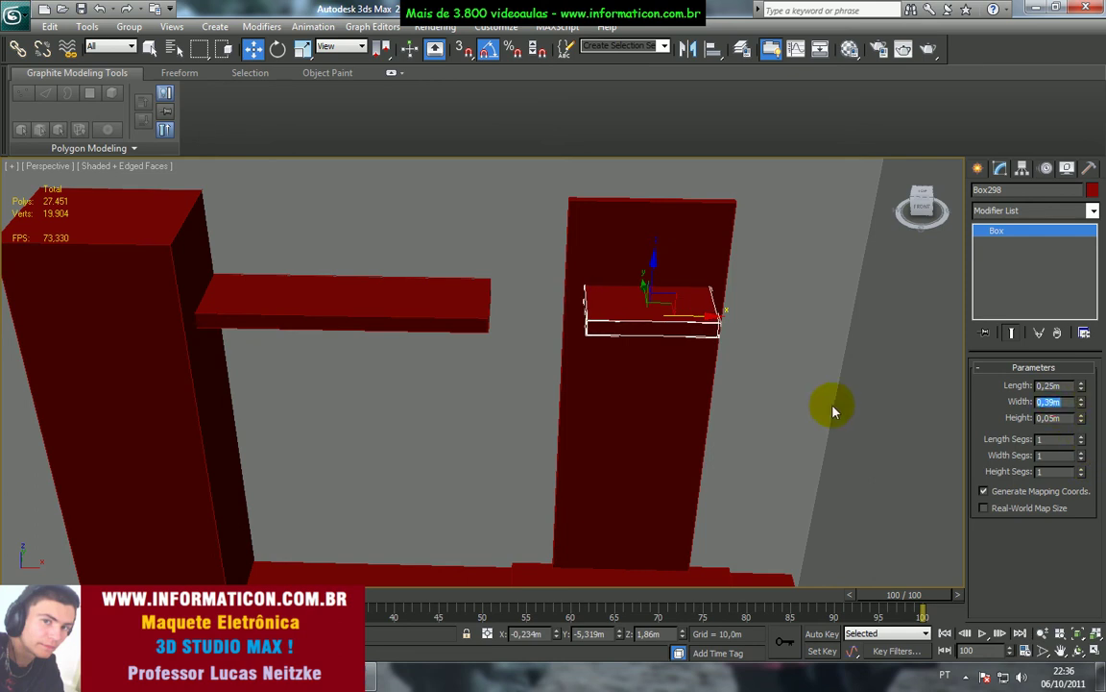
text(5)
key(Return)
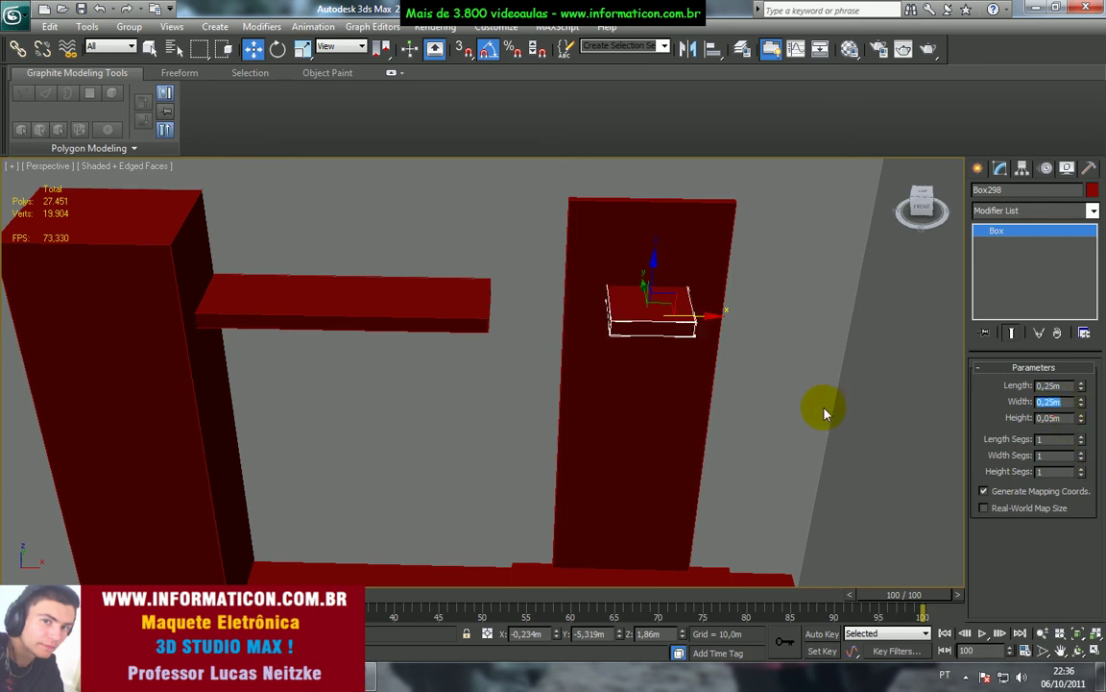
key(Return)
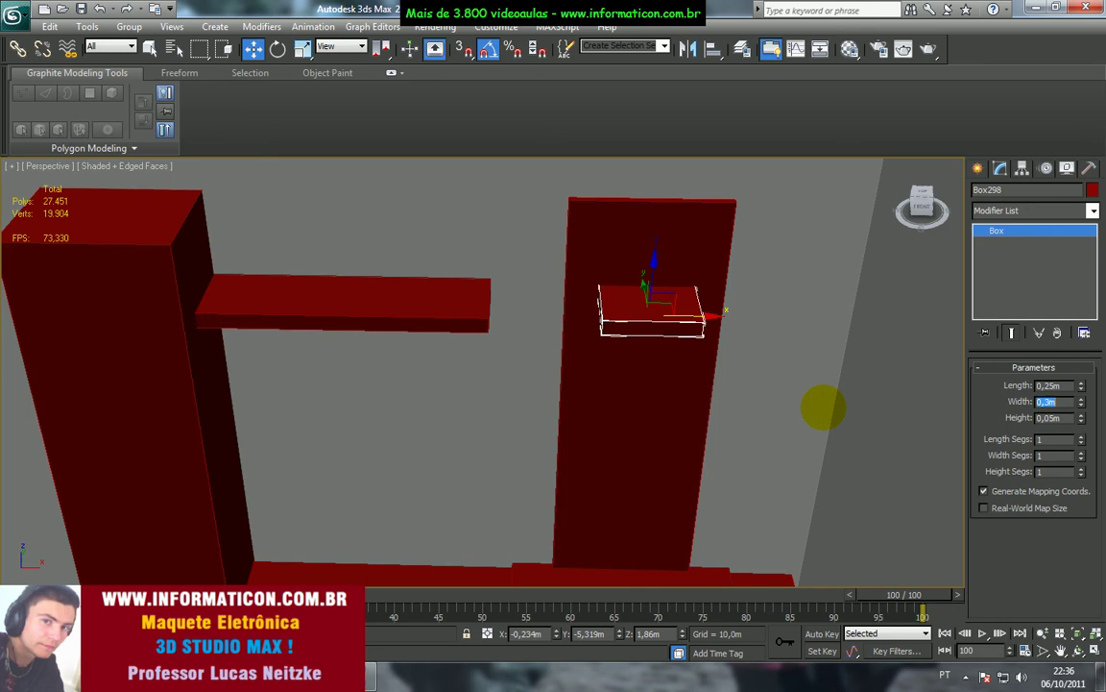
key(Return)
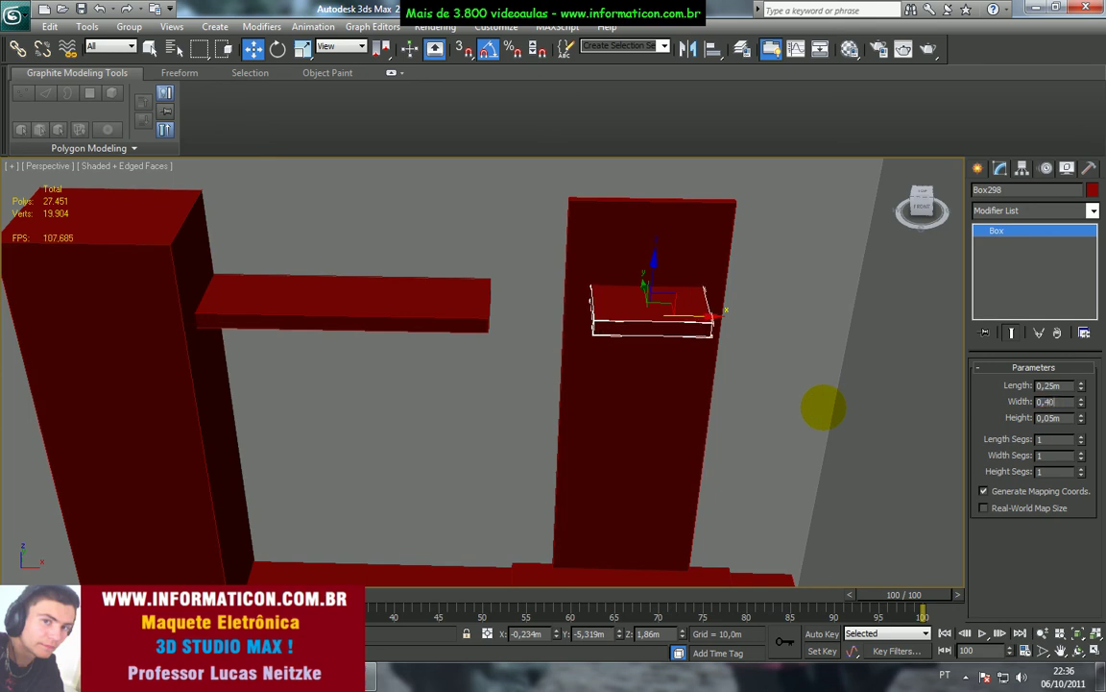
key(alt+Tab)
key(alt+Tab)
key(alt+Tab)
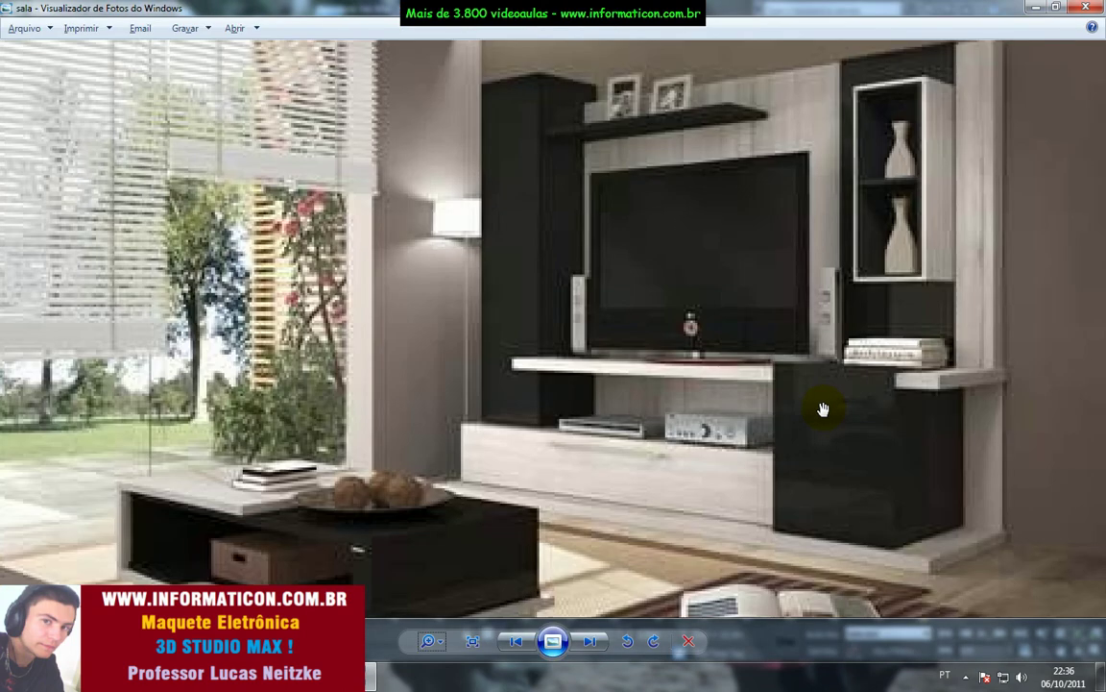
key(alt+Tab)
- Move the niche shelf along X to about X -0.188 m so it overhangs the narrow panel's outer edge, as in the reference photo
alt+middle_drag(739, 348, 712, 327)
drag(705, 316, 720, 316)
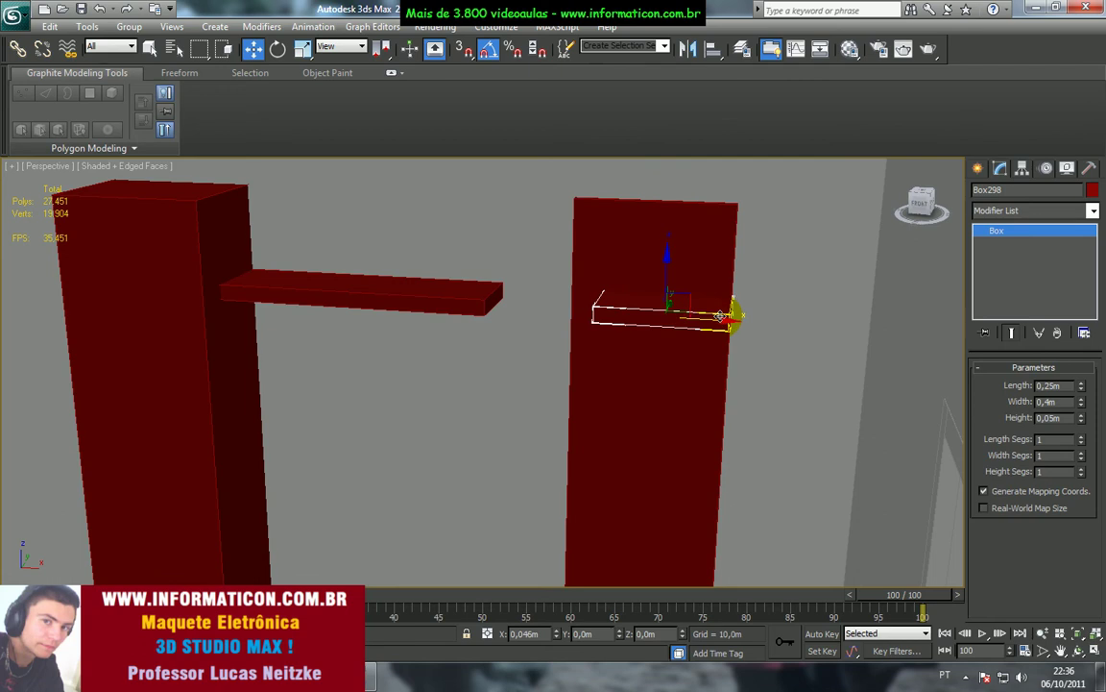
key(alt+Tab)
key(alt+Tab)
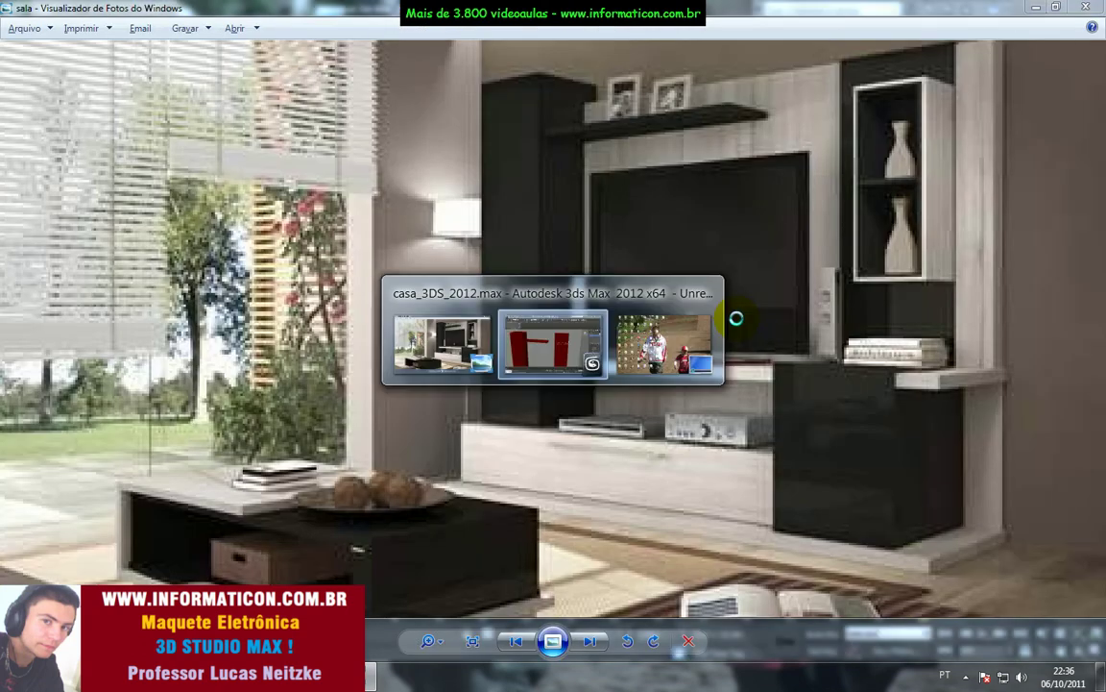
alt+middle_drag(732, 314, 664, 321)
key(alt+Tab)
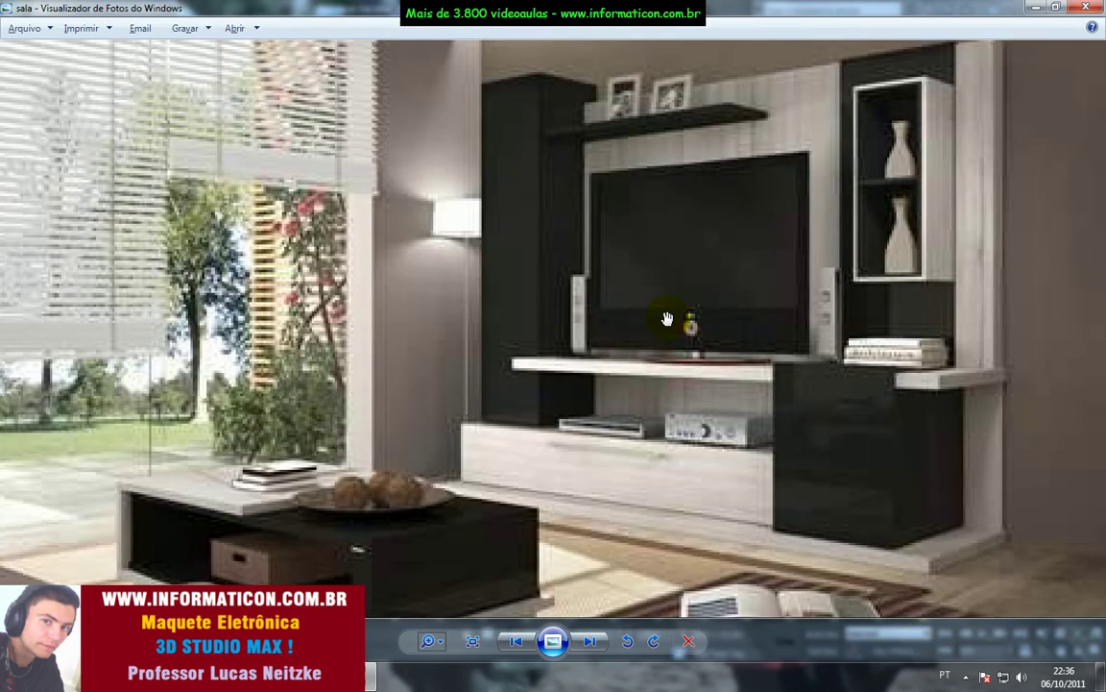
key(alt+Tab)
- Check the niche board thickness in the reference photo and set the niche shelf's height to 0.02 m
alt+middle_drag(663, 313, 550, 278)
key(alt+Tab)
key(alt+Tab)
key(alt+Tab)
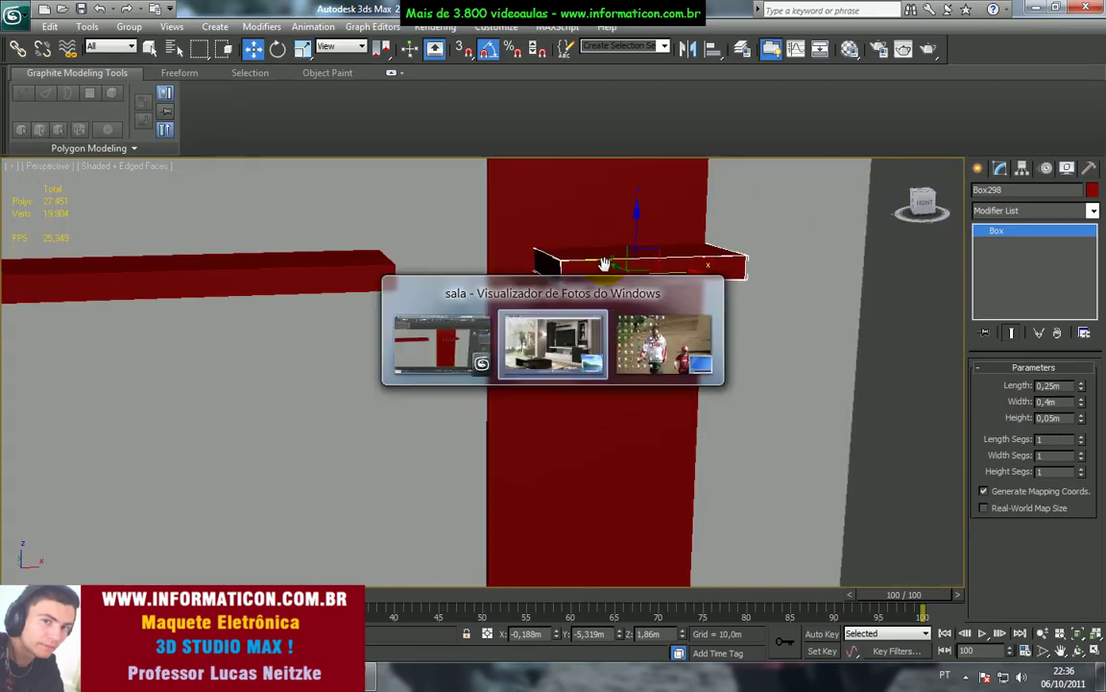
key(alt+Tab)
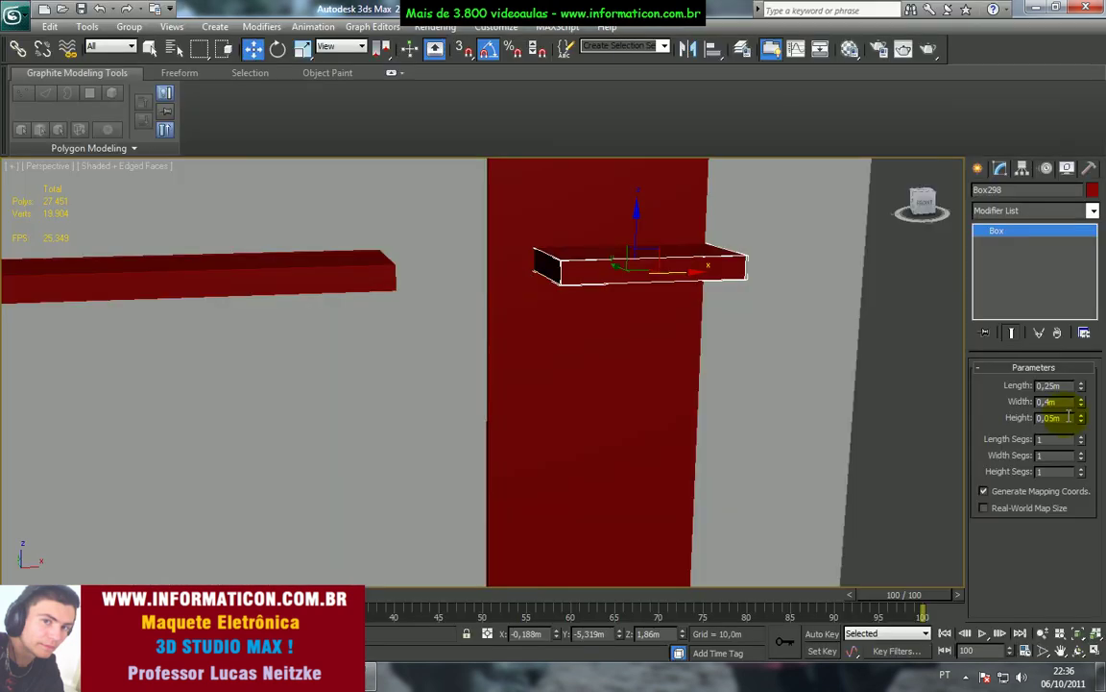
text(0,02)
key(Return)
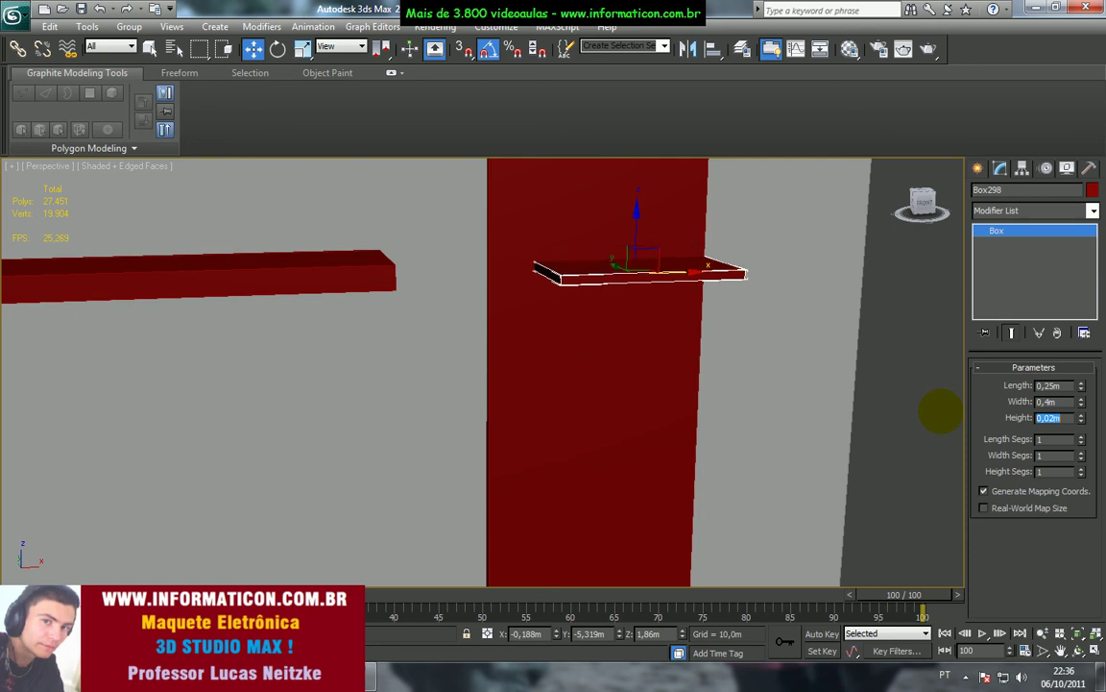
- Set the height of the upper shelf beside the tower to 0.02 m and compare both shelves with the reference photo
click(300, 285)
text(0)
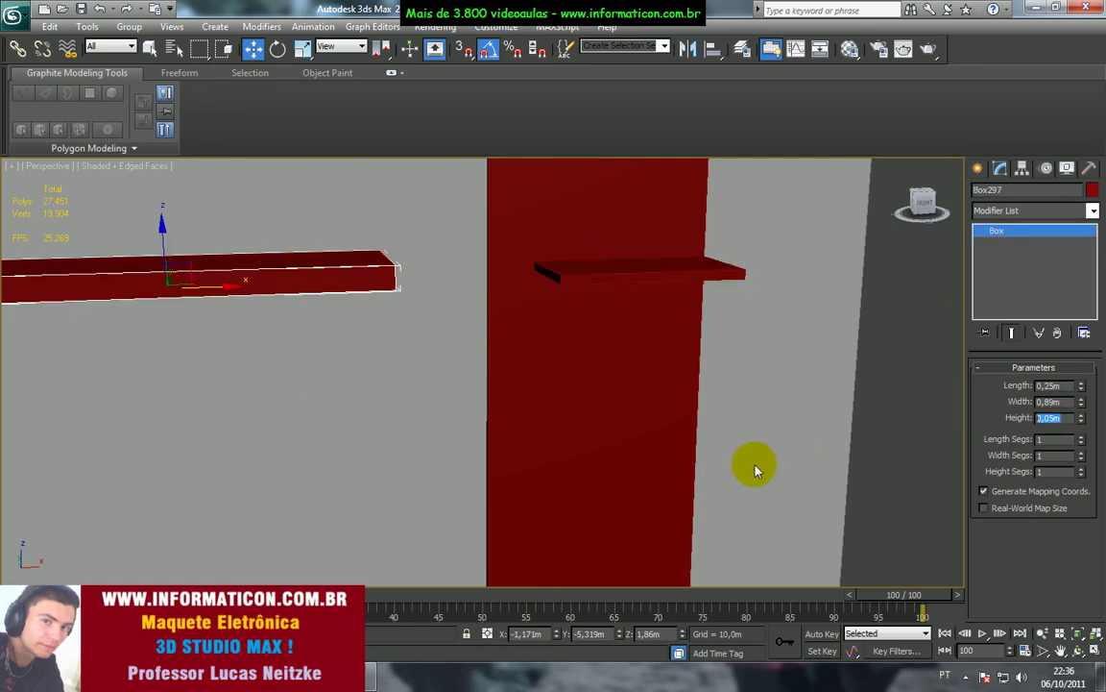
text(,02)
key(Return)
key(alt+Tab)
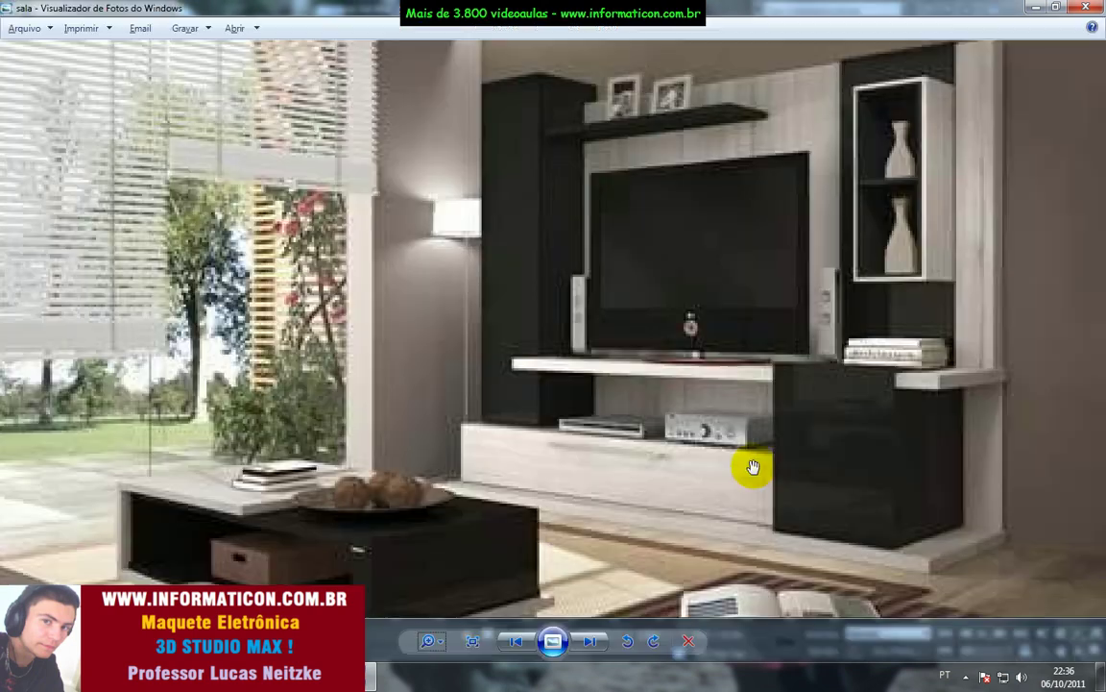
key(alt+Tab)
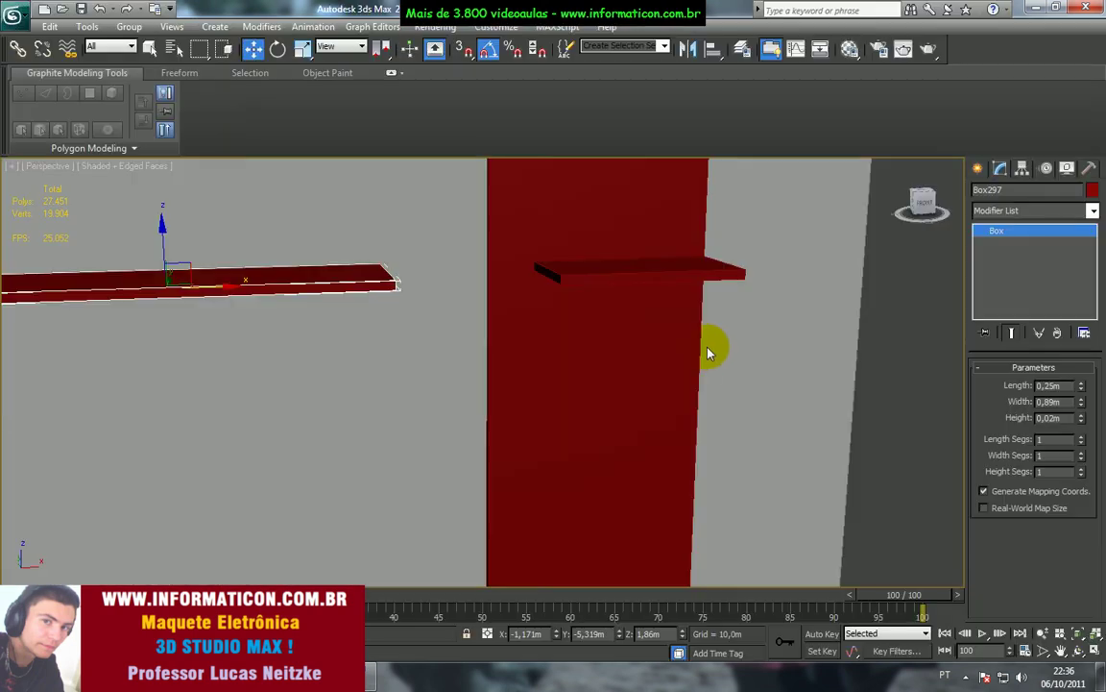
scroll(619, 389, down, 5)
middle_drag(620, 388, 651, 358)
alt+middle_drag(651, 358, 644, 379)
scroll(645, 379, up, 4)
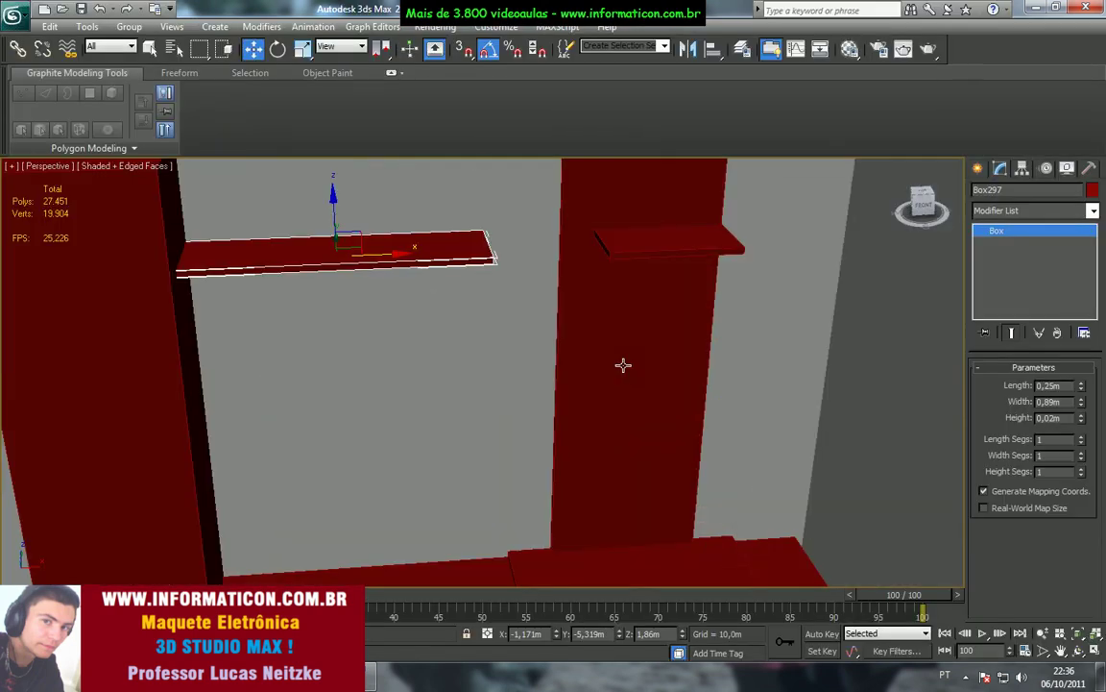
- Try two copies of the niche shelf spaced about 0.2 m apart downward, check the reference photo, and undo the cloning
click(643, 243)
middle_drag(644, 242, 543, 280)
shift+drag(574, 248, 570, 332)
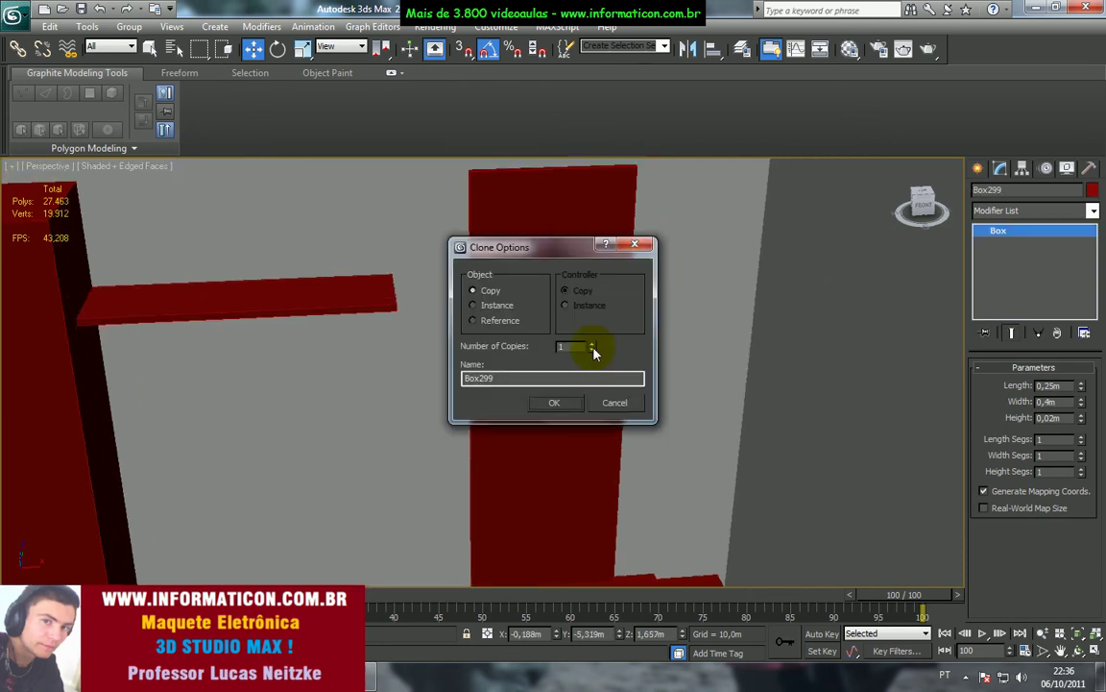
click(557, 402)
key(alt+Tab)
key(alt+Tab)
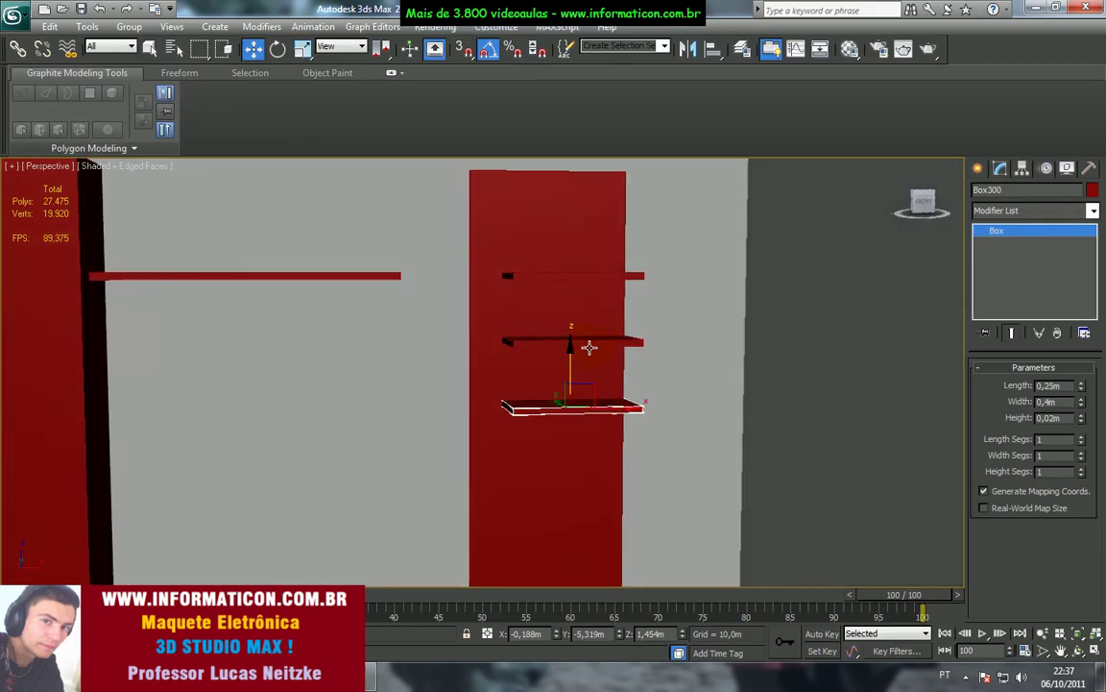
key(ctrl+z)
- Make two copies of the niche shelf downward, spaced about 0.37 m apart, and compare the arrangement with the reference photo
shift+drag(571, 237, 564, 370)
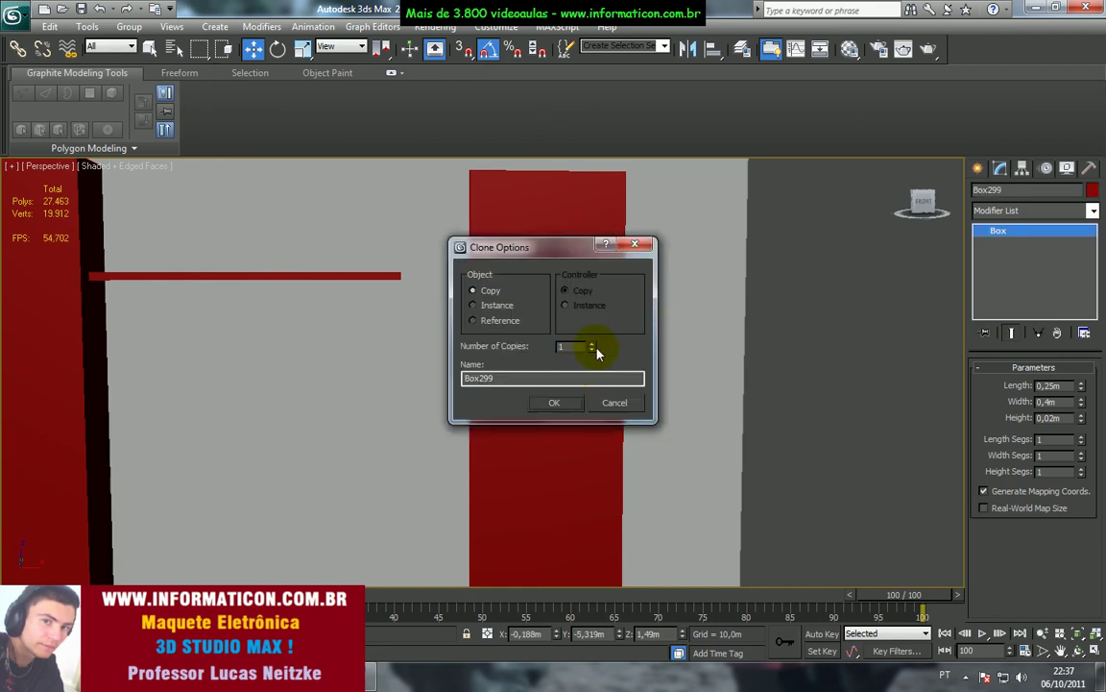
click(567, 404)
middle_drag(616, 372, 606, 280)
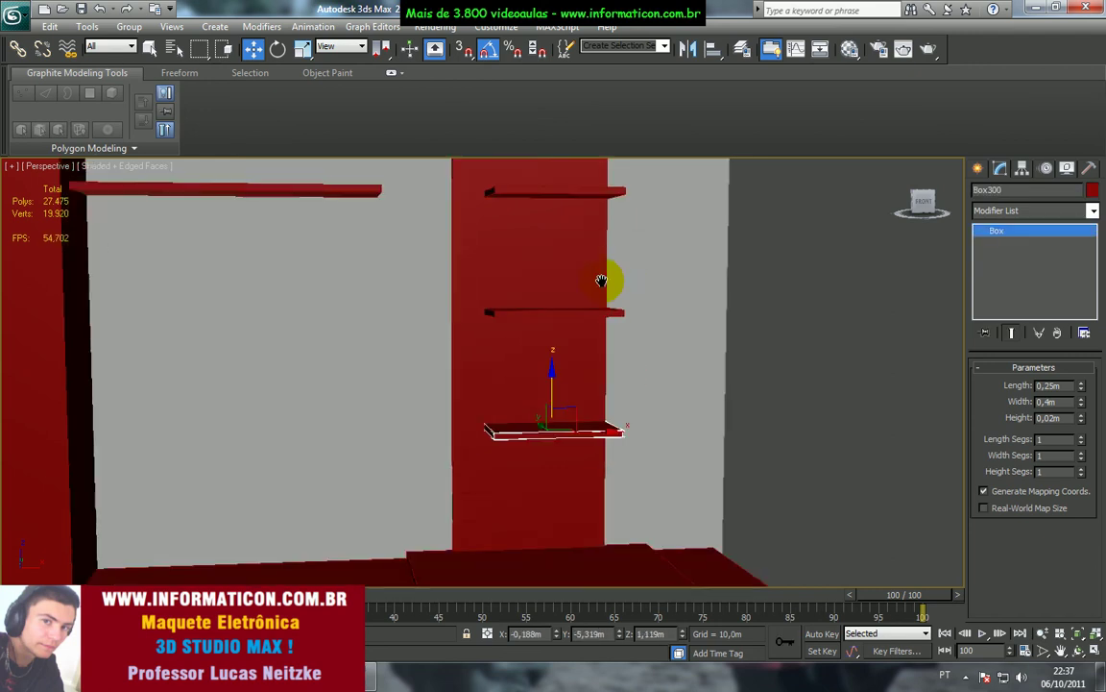
scroll(590, 302, down, 3)
key(alt+Tab)
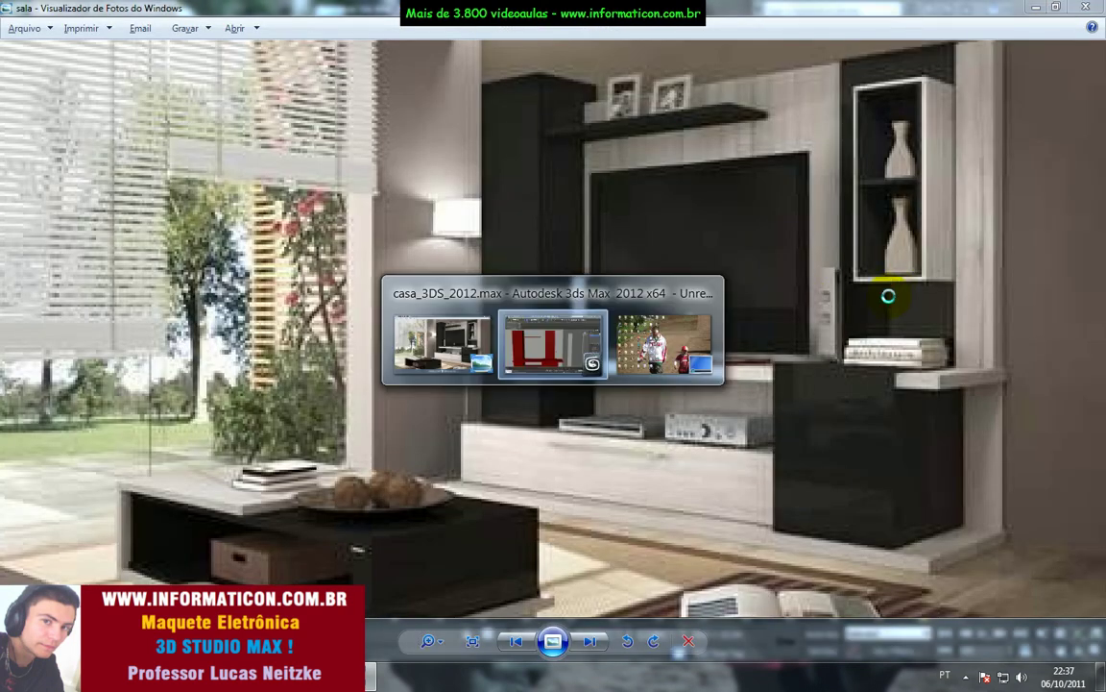
key(alt+Tab)
key(alt+Tab)
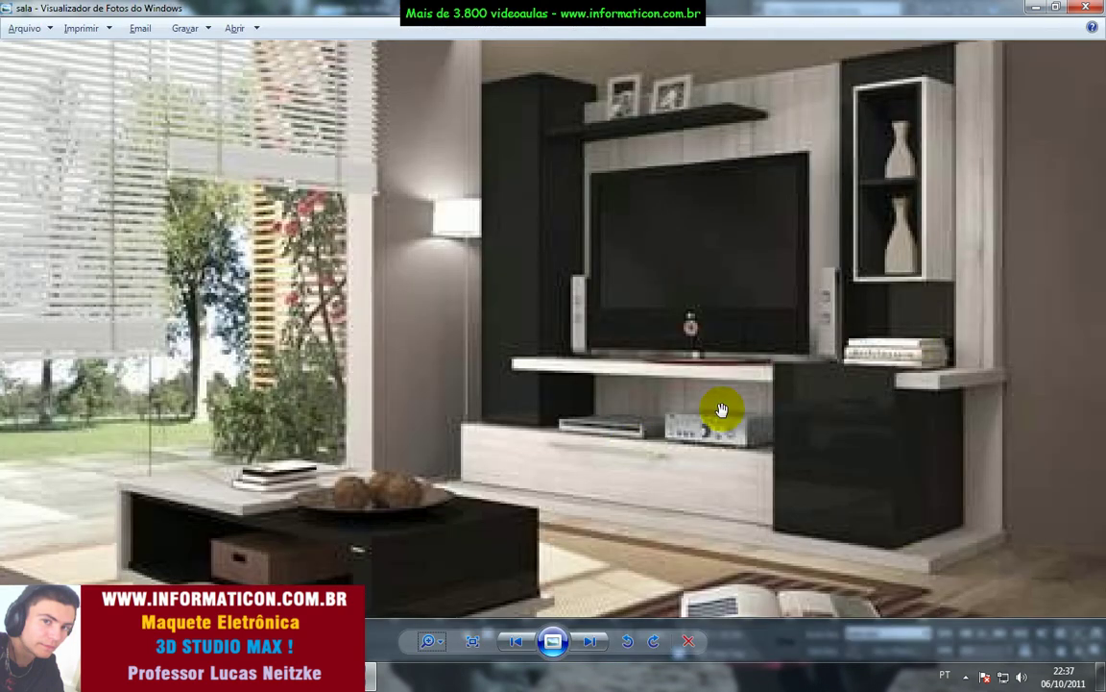
key(alt+Tab)
- Copy the tall side tower along X to about X -0.429 m beside the niche and set the copy's width to 0.02 m
alt+middle_drag(656, 329, 581, 403)
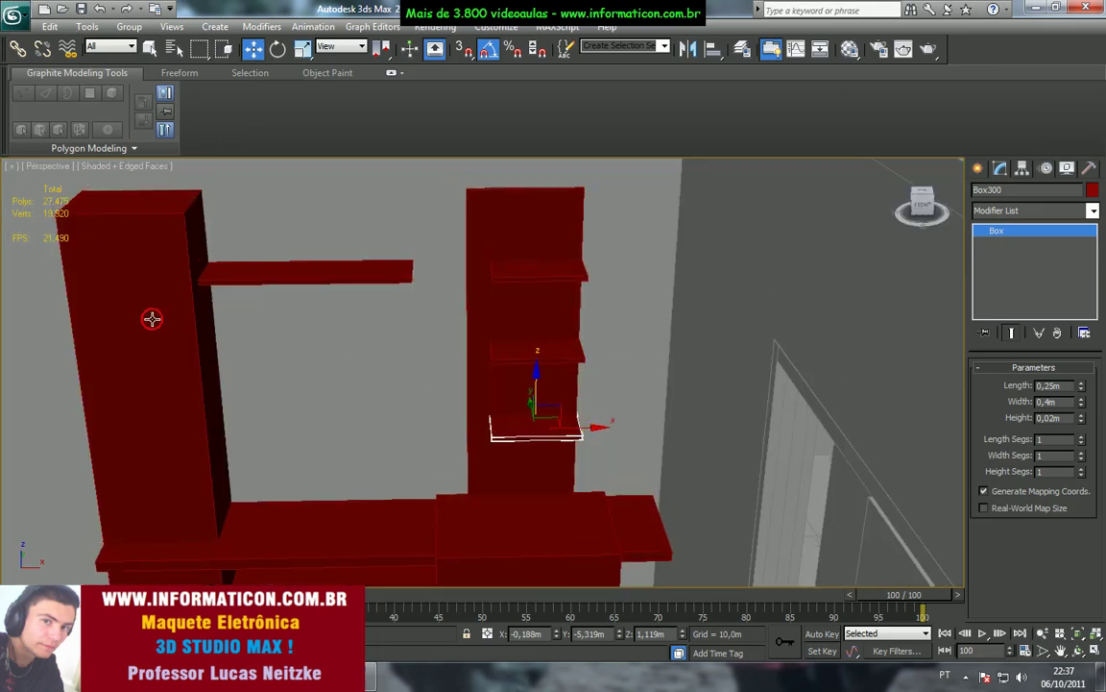
click(201, 365)
shift+drag(238, 569, 530, 562)
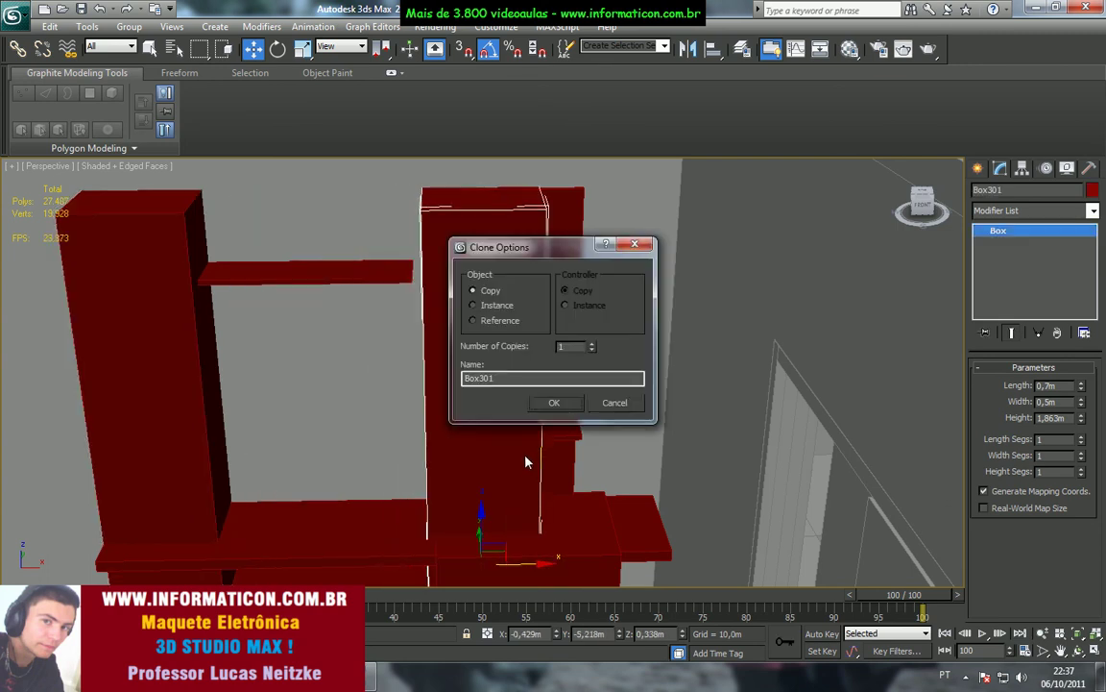
click(549, 408)
mouse_move(537, 411)
alt+middle_down()
mouse_move(526, 413)
mouse_move(538, 419)
alt+middle_up()
drag(1081, 394, 1081, 424)
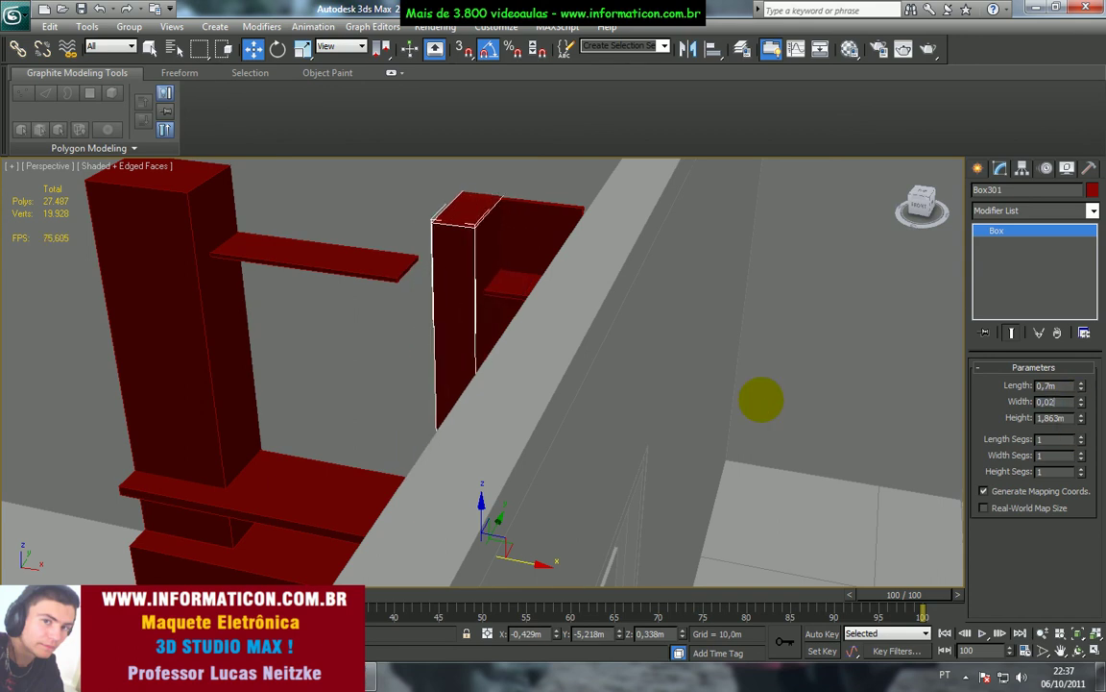
- Compare the new upright board's depth with the niche shelves and set its length to 0.4 m
alt+middle_drag(585, 385, 580, 359)
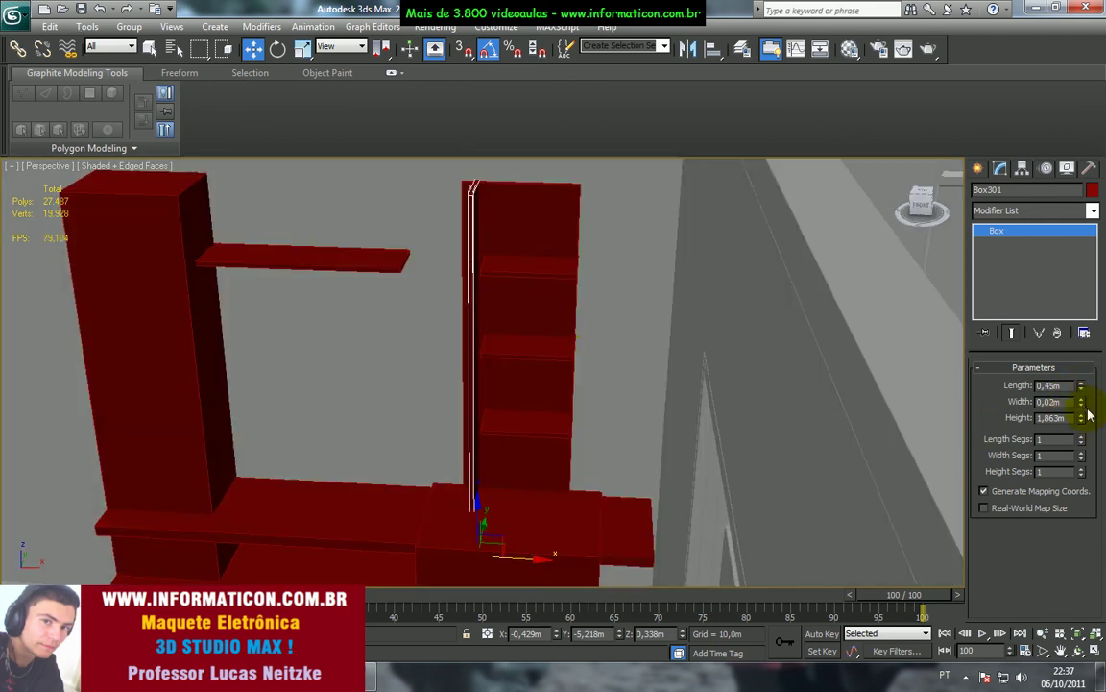
alt+middle_drag(460, 406, 446, 462)
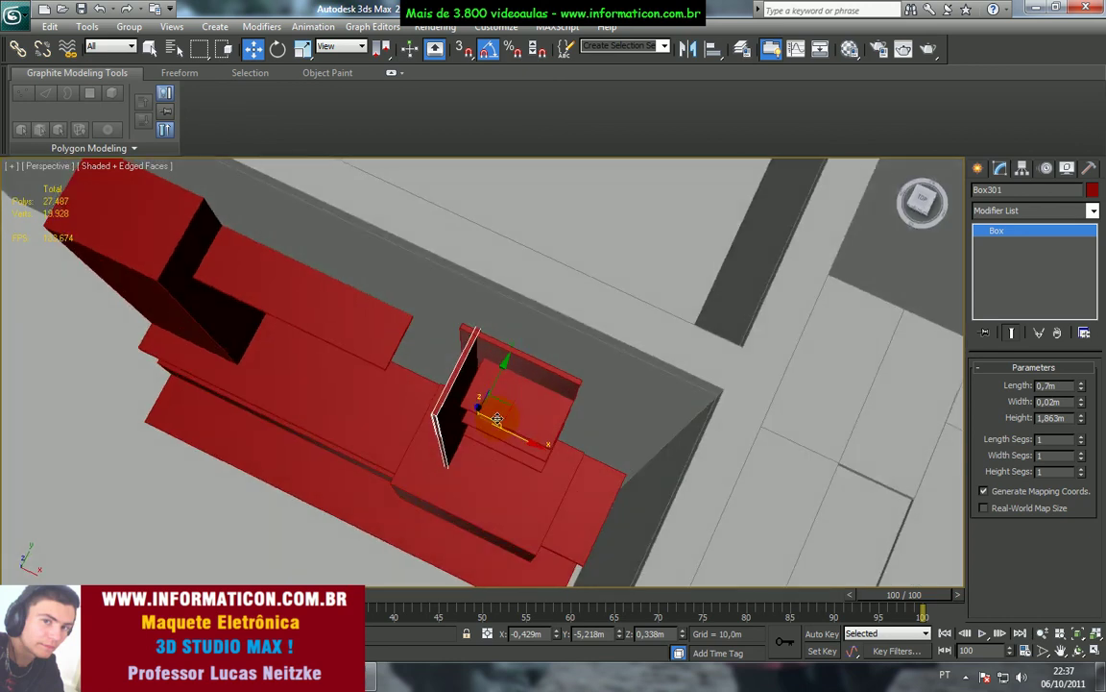
click(529, 393)
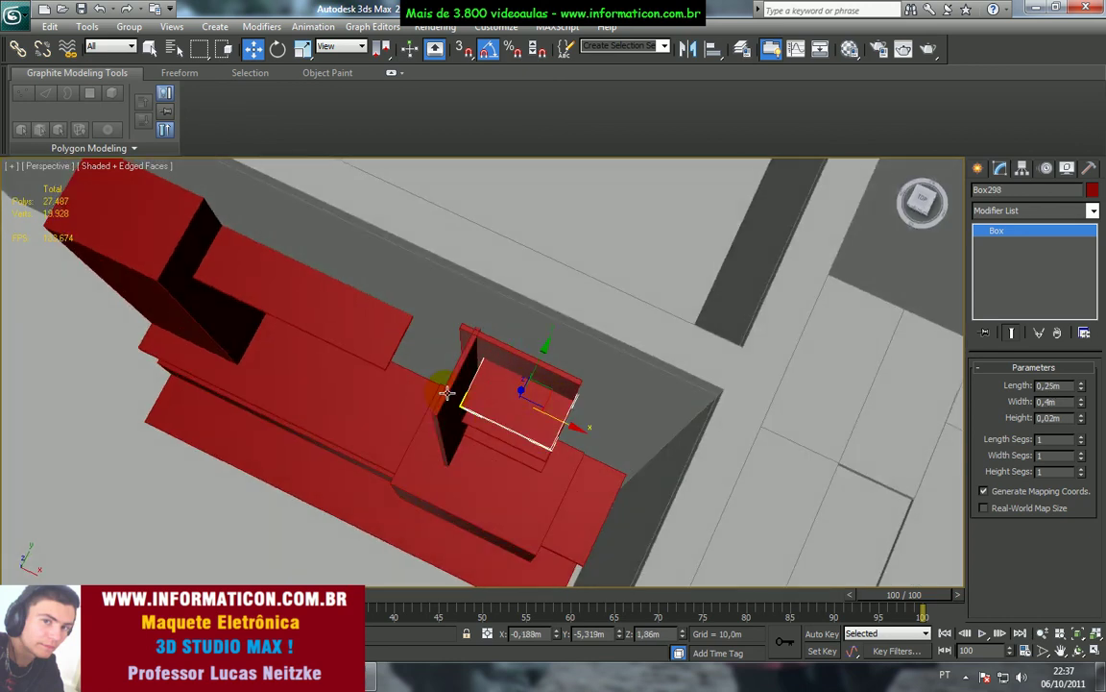
click(457, 393)
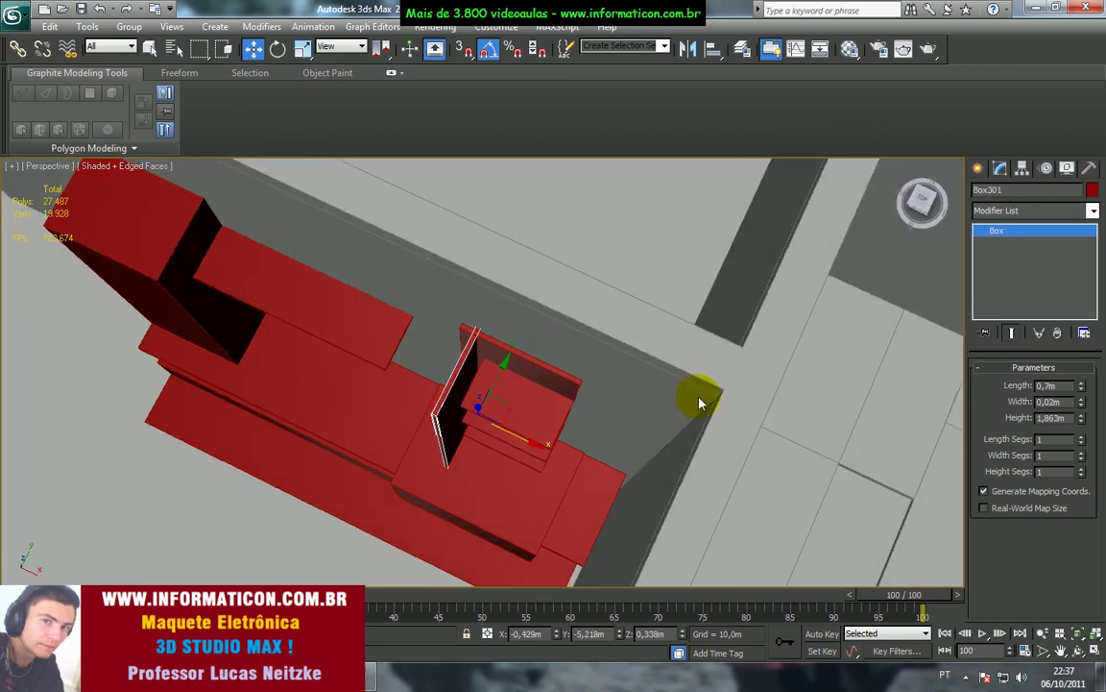
drag(1082, 388, 1086, 399)
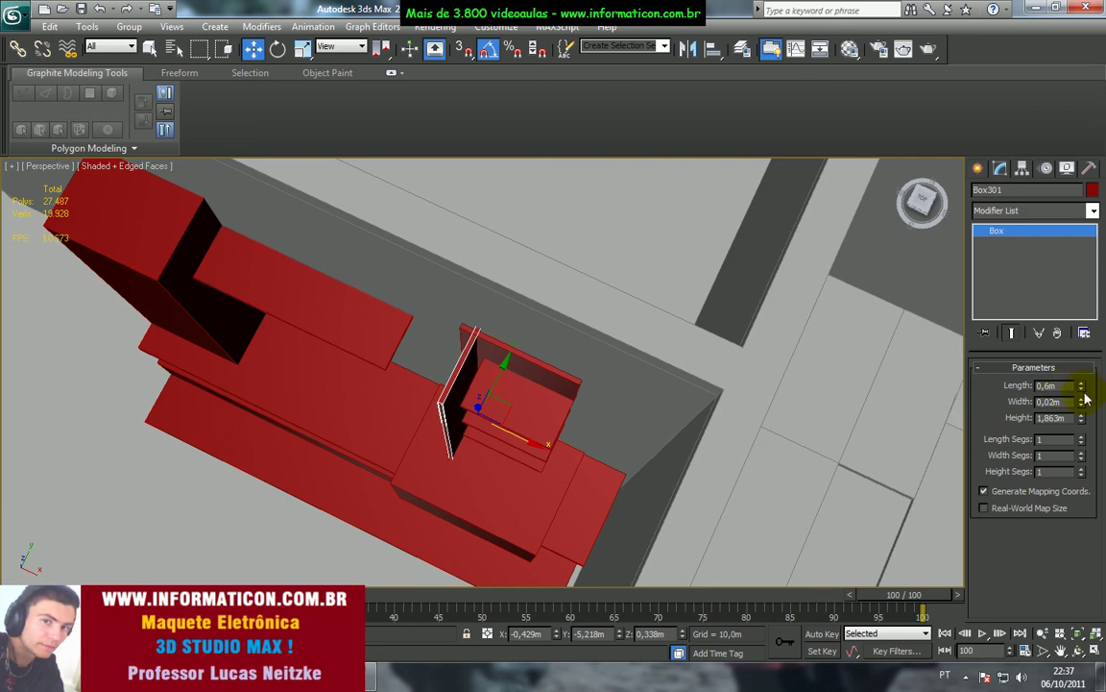
click(1057, 386)
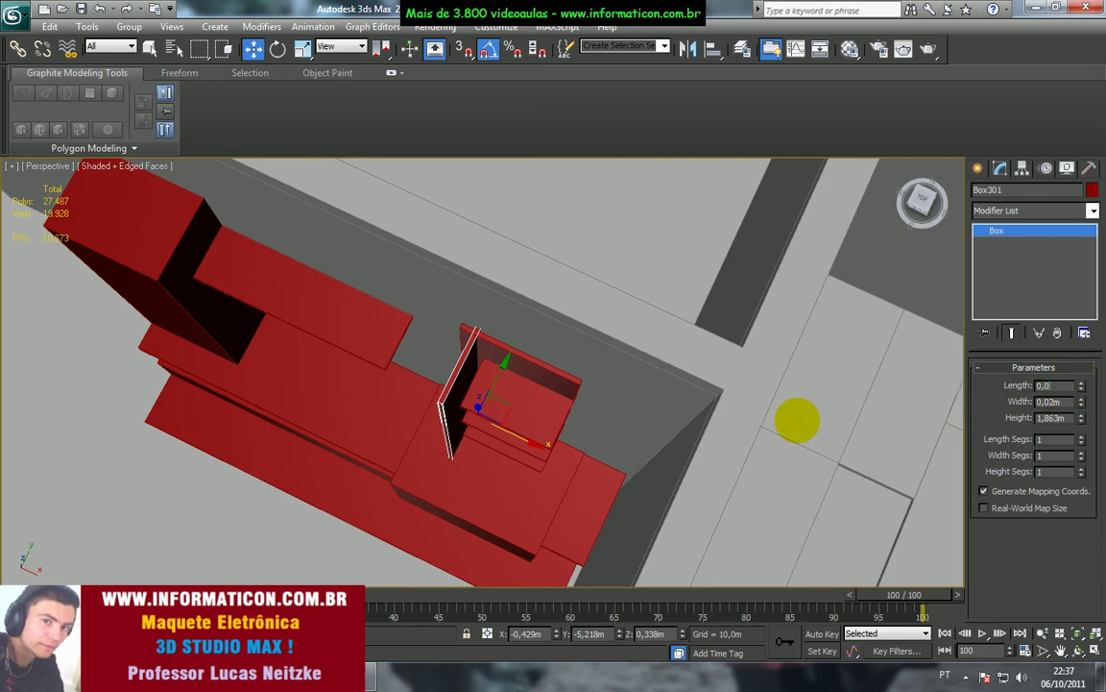
key(Return)
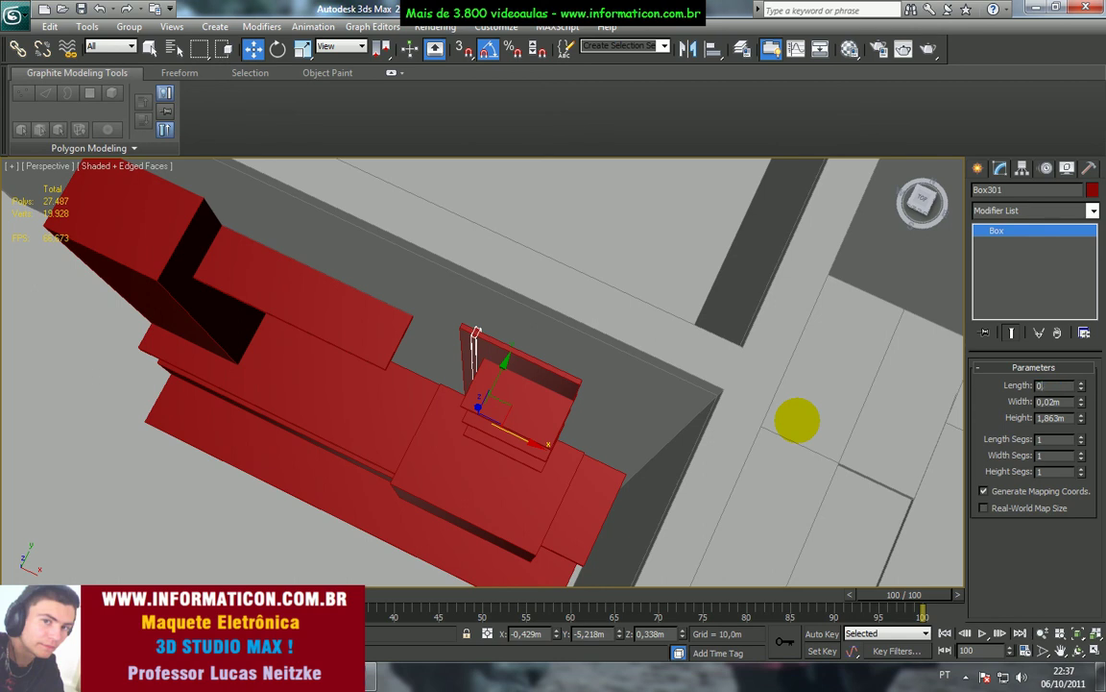
key(Return)
- In a wireframe top view, move the upright board to about X -0.391 m, Y -5.287 m, at the niche shelf's inner edge
mouse_move(629, 412)
alt+middle_down()
mouse_move(616, 433)
mouse_move(639, 417)
alt+middle_up()
key(F3)
key(t)
key(F3)
key(z)
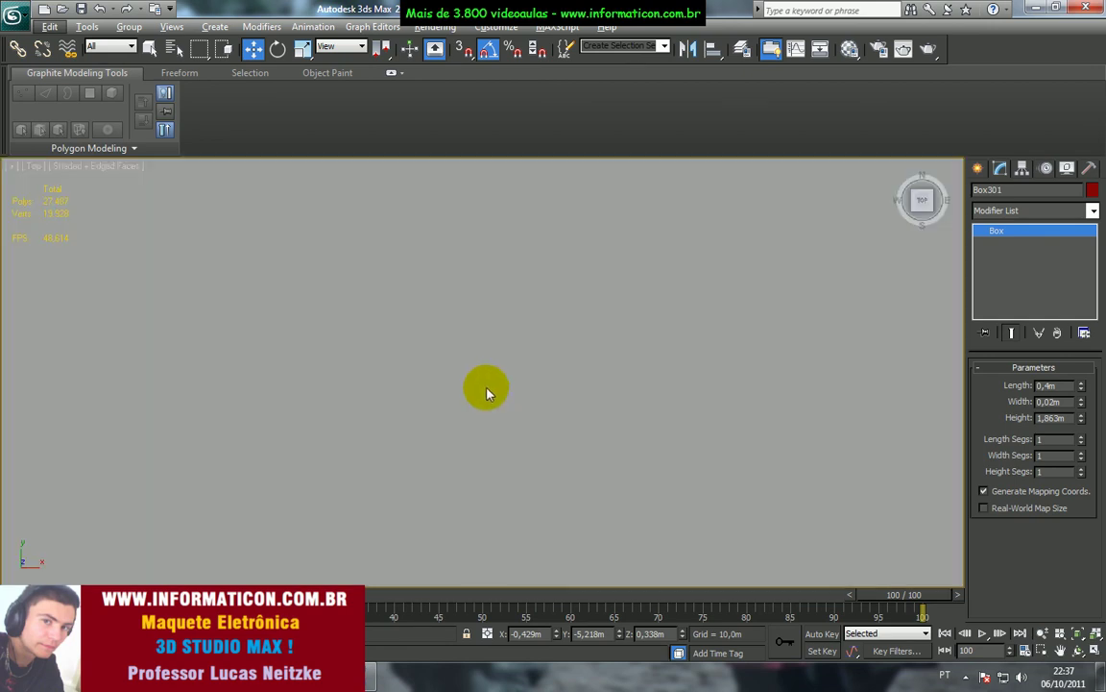
key(F3)
scroll(507, 381, down, 6)
scroll(505, 354, up, 9)
mouse_move(509, 384)
middle_down()
mouse_move(502, 326)
mouse_move(511, 402)
mouse_move(480, 438)
middle_up()
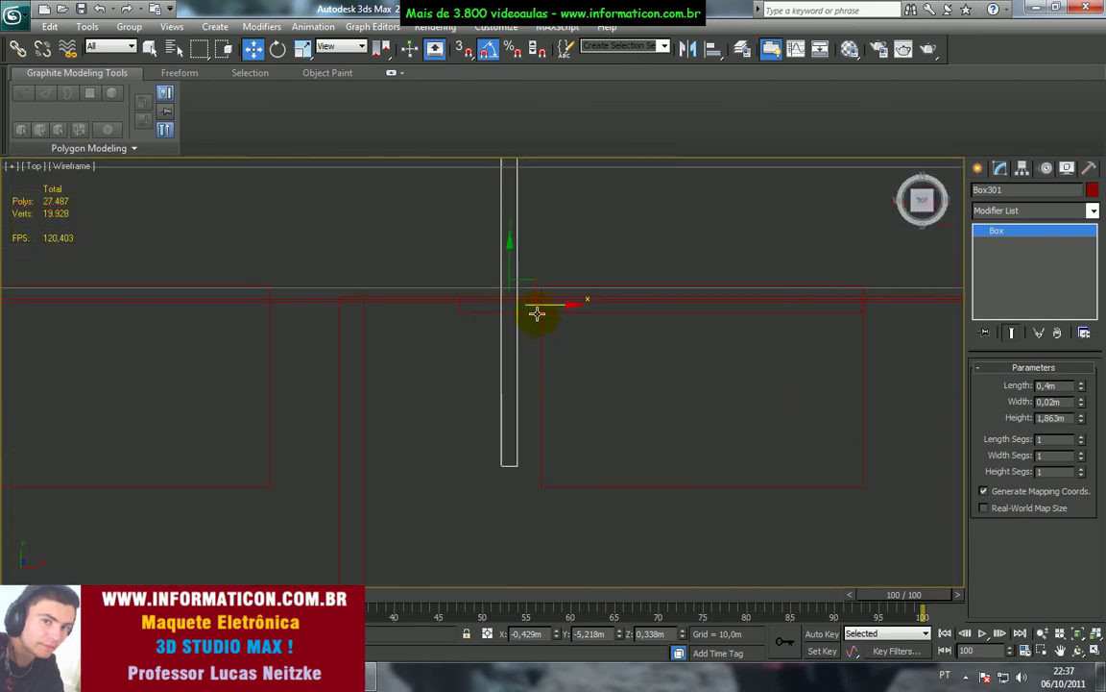
drag(536, 297, 565, 336)
- Set the upright board's length to 0.25 m and move it to about X -0.398 m, Y -5.319 m, level with the shelves
drag(1083, 394, 1084, 401)
double_click(1073, 385)
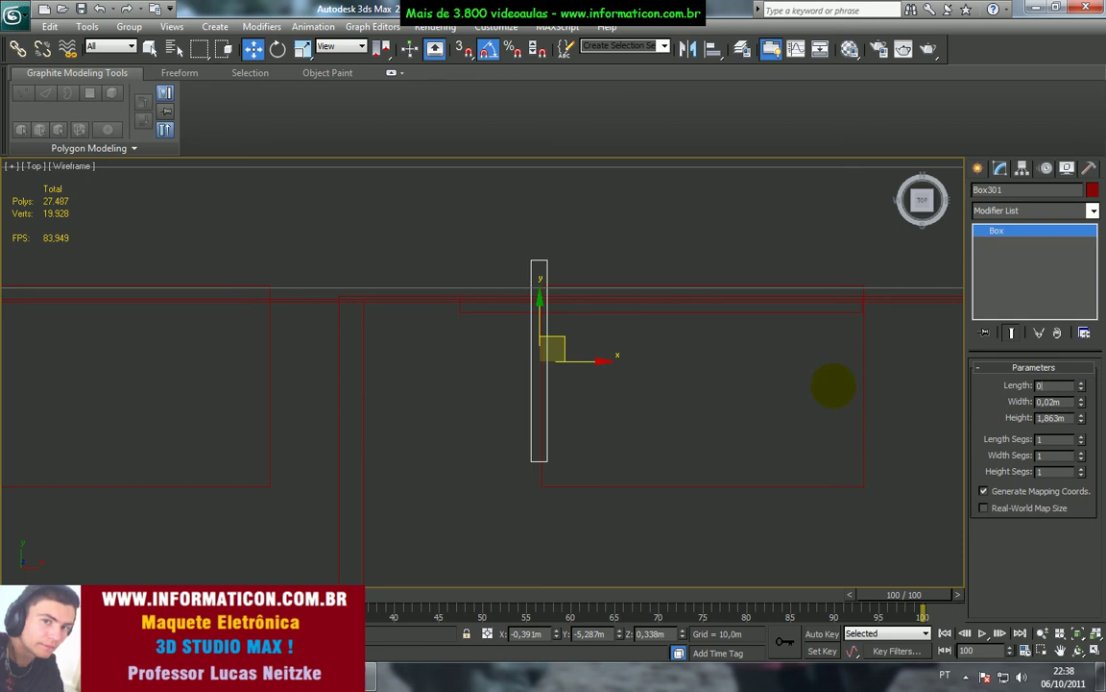
key(Return)
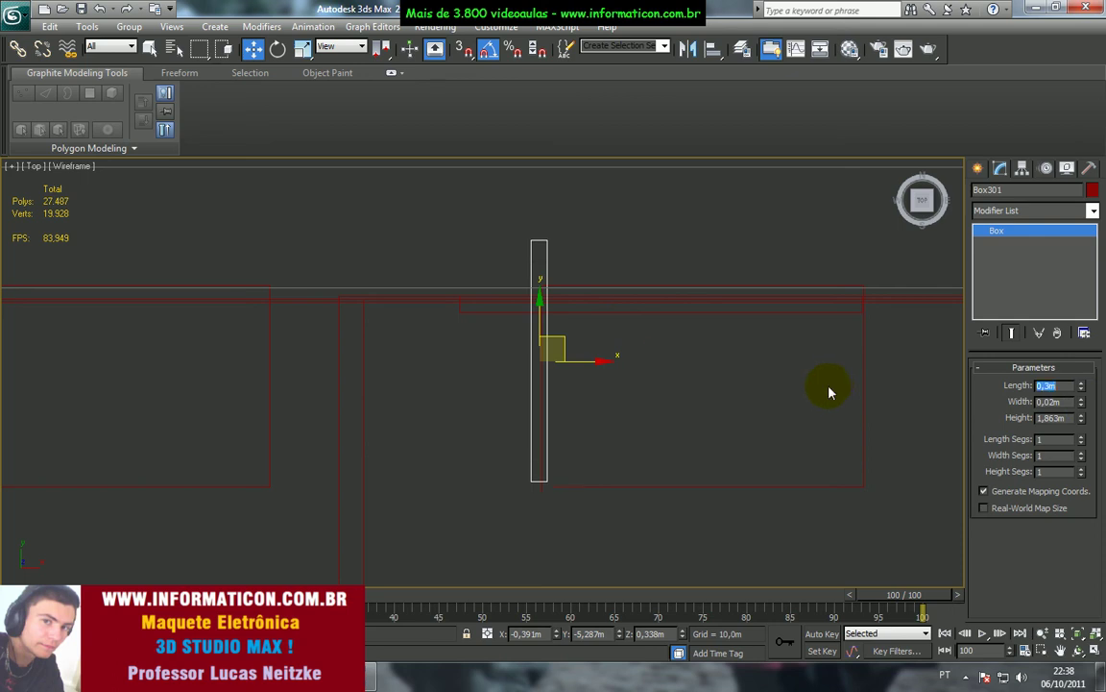
drag(557, 334, 561, 355)
double_click(1069, 385)
text(0,25)
key(Return)
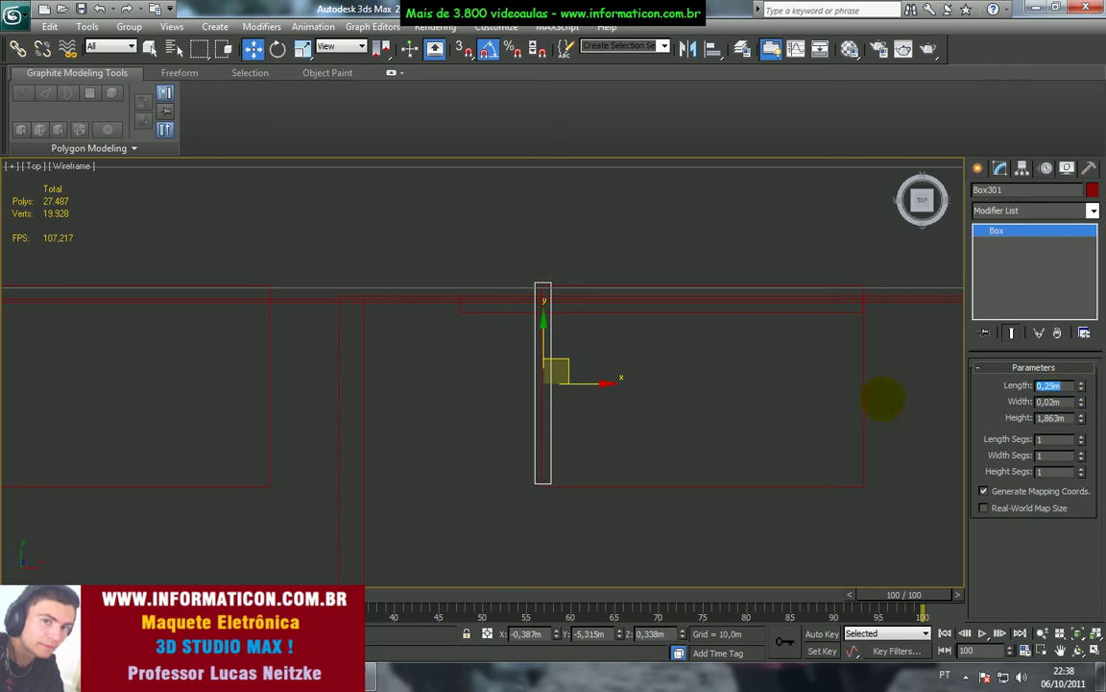
drag(544, 350, 570, 384)
- Move the upright board along X to about X -0.479 m, in line with the narrow panel's inner edge
key(p)
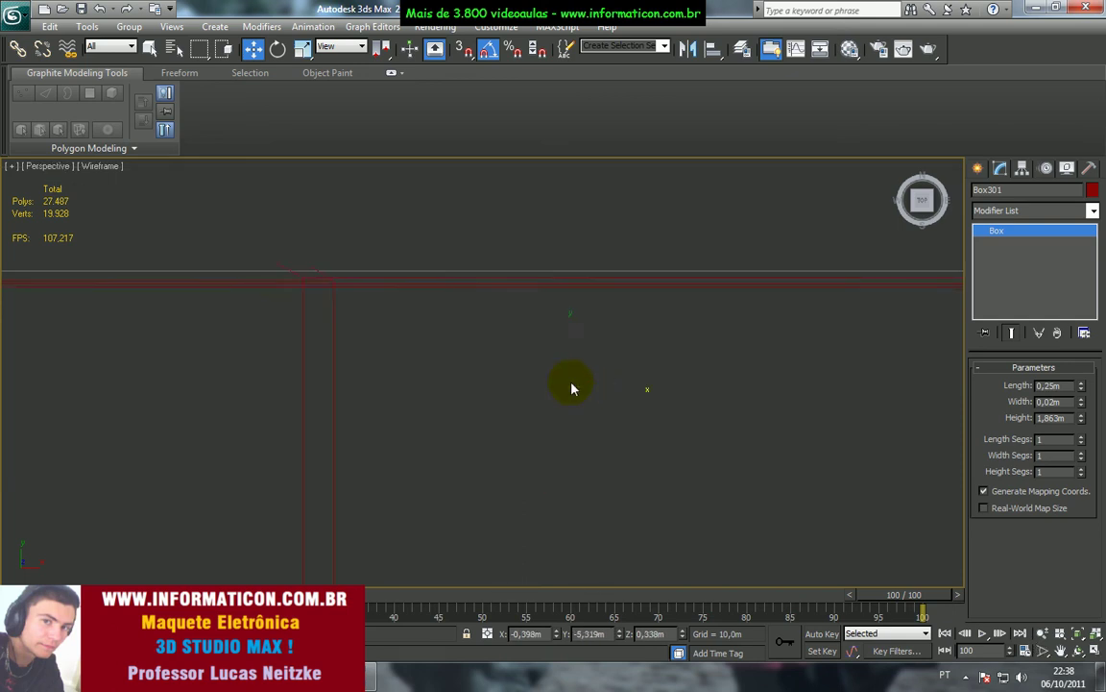
key(F3)
scroll(550, 384, down, 3)
alt+middle_drag(549, 377, 509, 432)
scroll(440, 363, down, 3)
alt+middle_drag(440, 363, 472, 340)
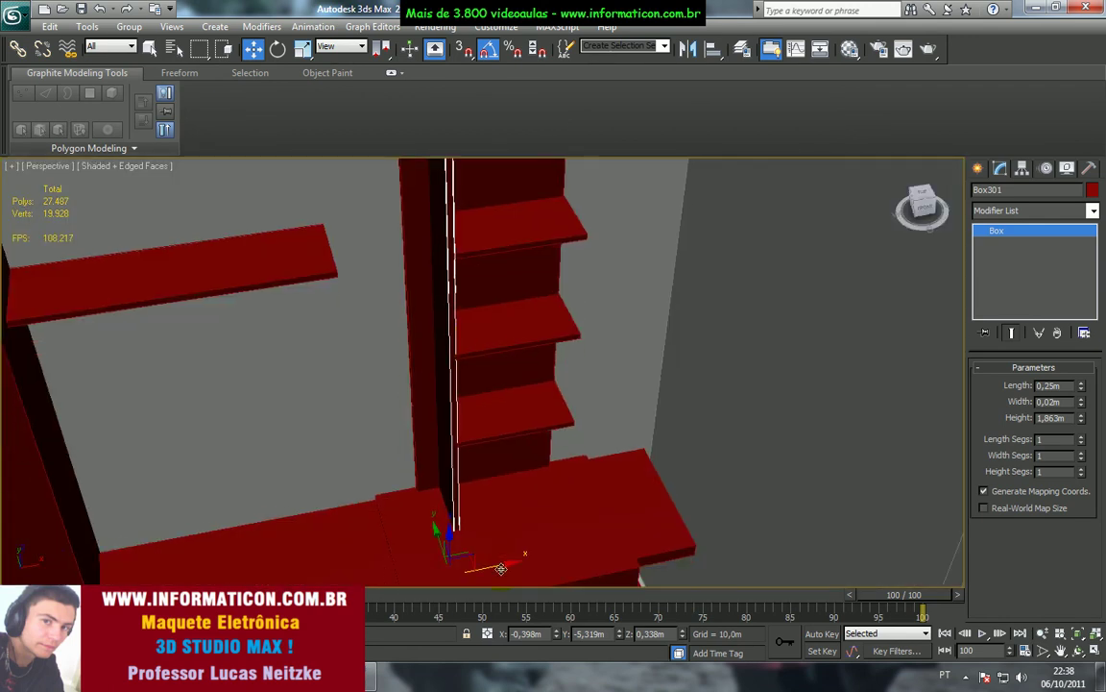
alt+middle_drag(420, 565, 443, 439)
mouse_move(454, 394)
mouse_down()
mouse_move(422, 398)
mouse_move(453, 404)
mouse_up()
- In the top view, move the upright board to about X -0.5 m, Y -5.332 m, against the narrow panel's side, and check it in perspective
key(t)
key(F3)
scroll(470, 411, up, 8)
mouse_move(502, 419)
middle_down()
mouse_move(560, 321)
mouse_move(497, 264)
middle_up()
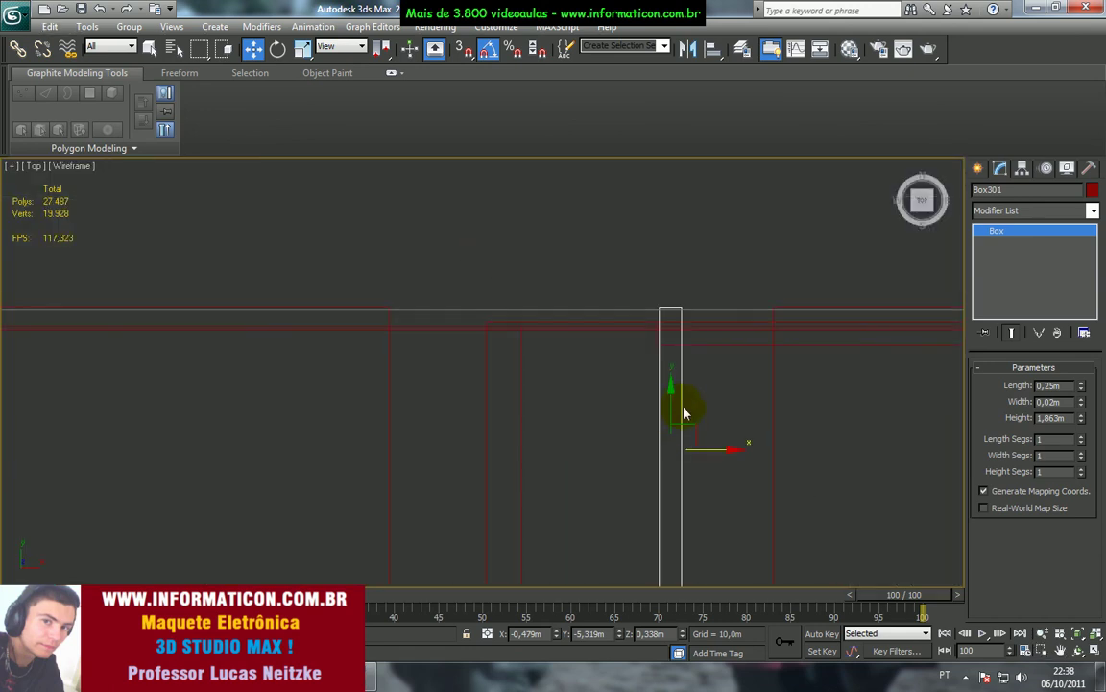
drag(672, 407, 666, 425)
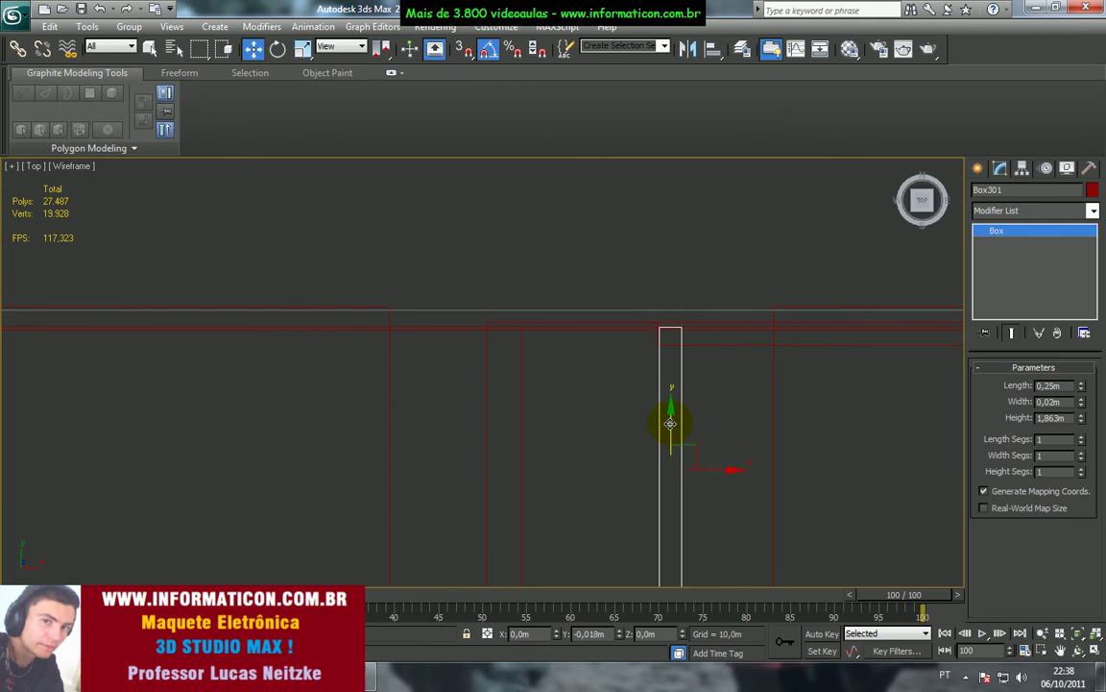
click(672, 442)
click(680, 437)
drag(712, 467, 686, 459)
scroll(686, 461, down, 3)
middle_drag(681, 466, 654, 393)
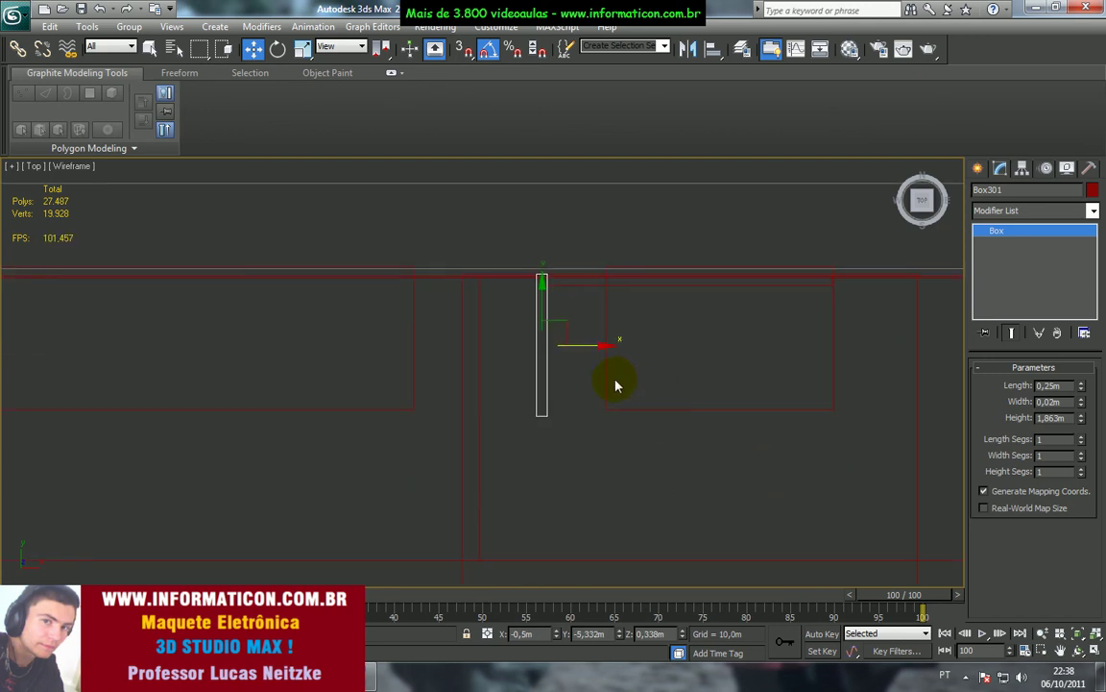
scroll(616, 383, up, 3)
mouse_move(631, 390)
alt+middle_down()
mouse_move(657, 395)
mouse_move(672, 377)
mouse_move(595, 376)
mouse_move(607, 341)
mouse_move(605, 371)
mouse_move(553, 445)
mouse_move(593, 442)
mouse_move(600, 470)
mouse_move(536, 424)
alt+middle_up()
key(F3)
key(p)
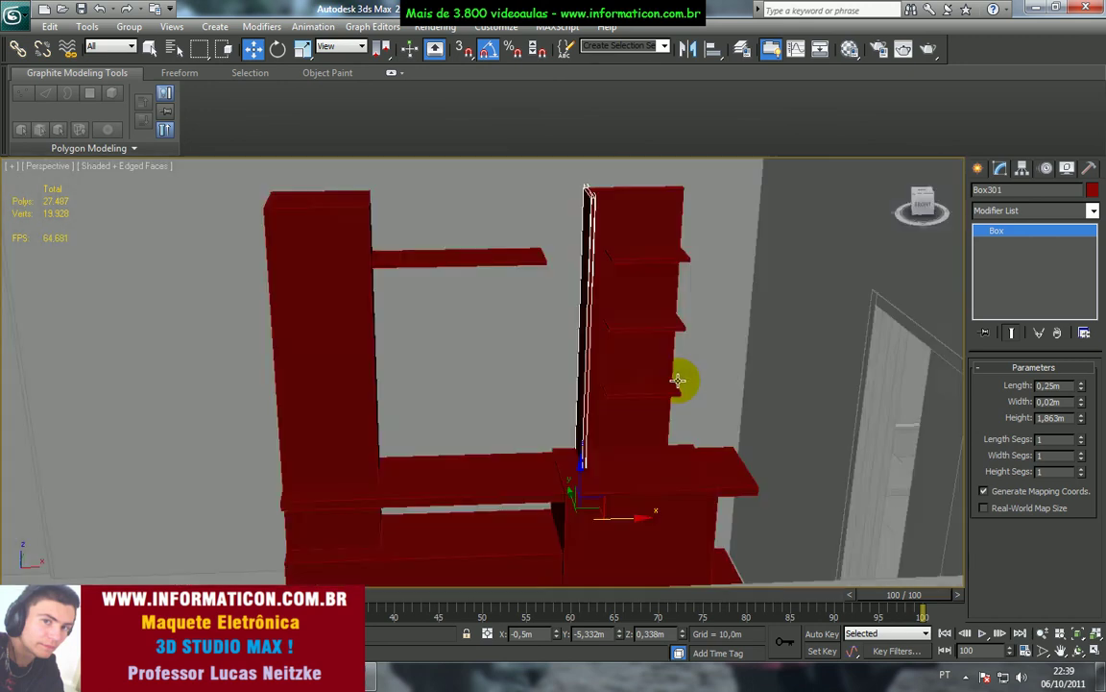
scroll(642, 403, up, 3)
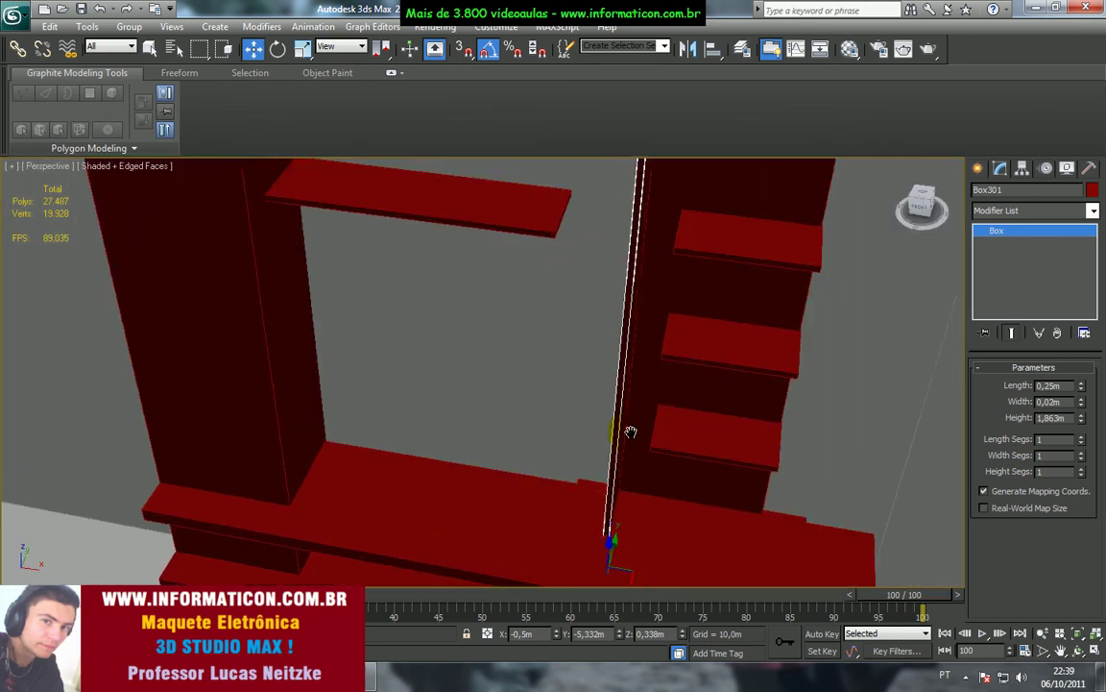